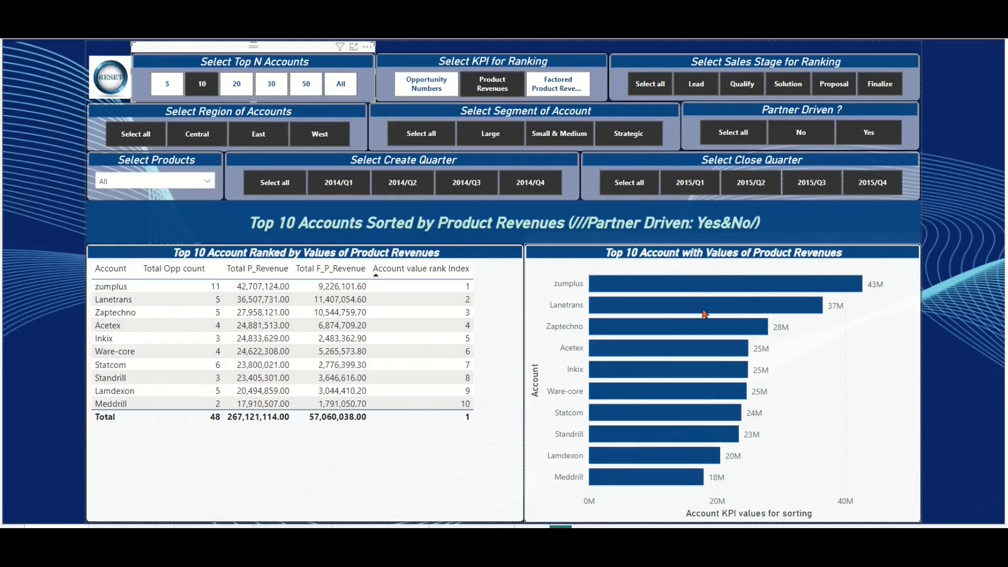
- Compare the top 10 account ranking by Opportunity Numbers, Product Revenues and Factored Product Revenues in the finished report
click(428, 87)
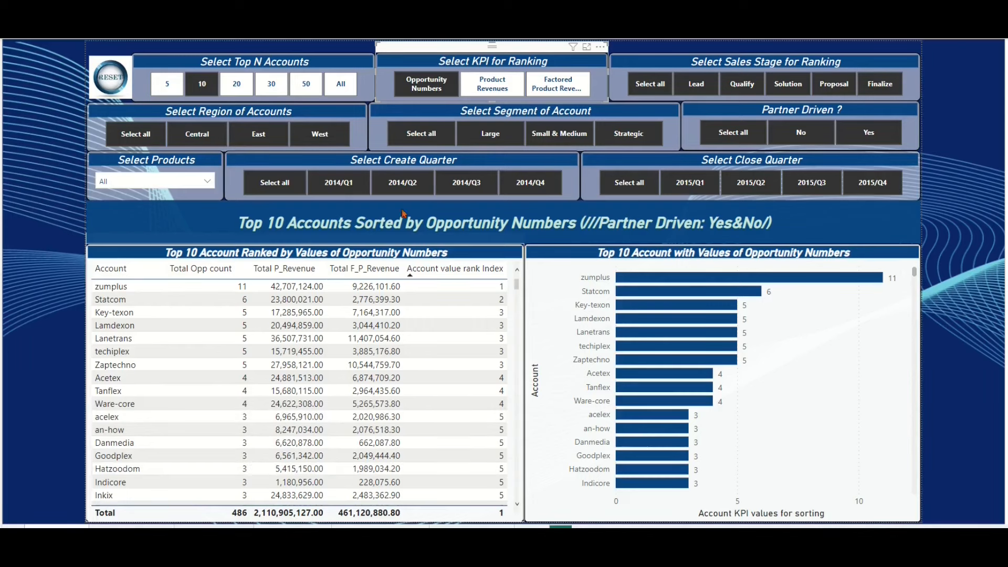
click(487, 90)
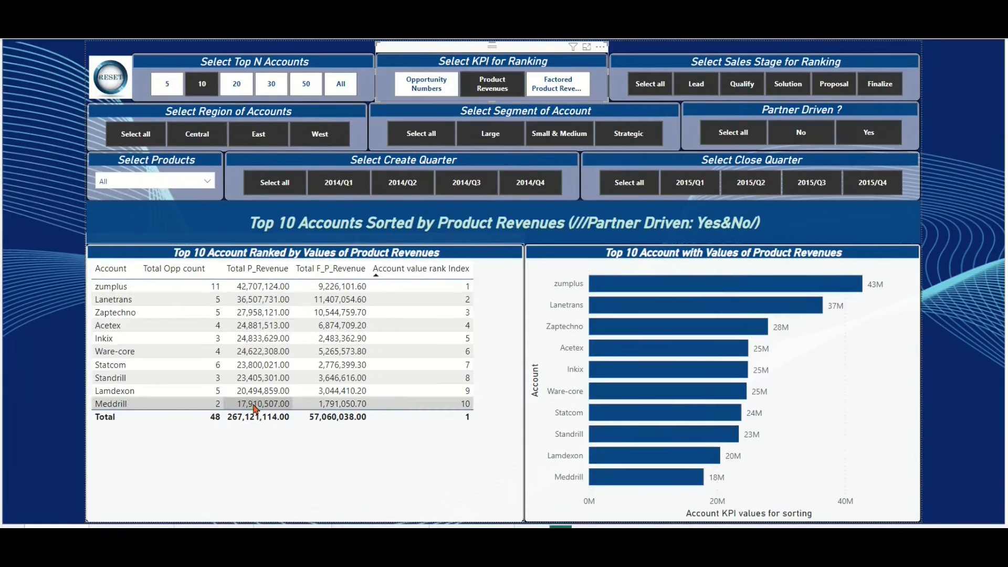
click(557, 84)
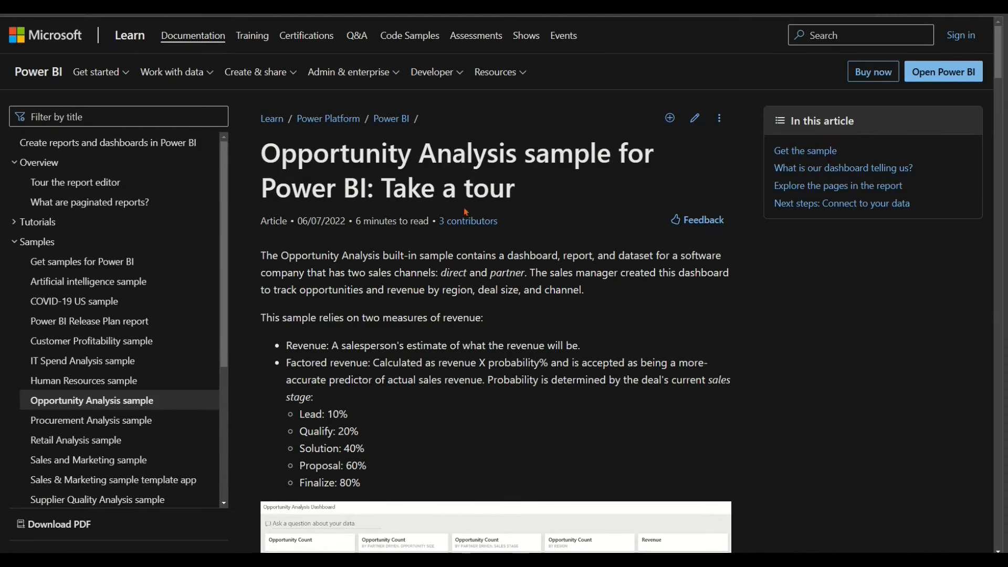
- Read through the Opportunity Analysis sample article and get the sample's .pbix file
scroll(594, 248, down, 9)
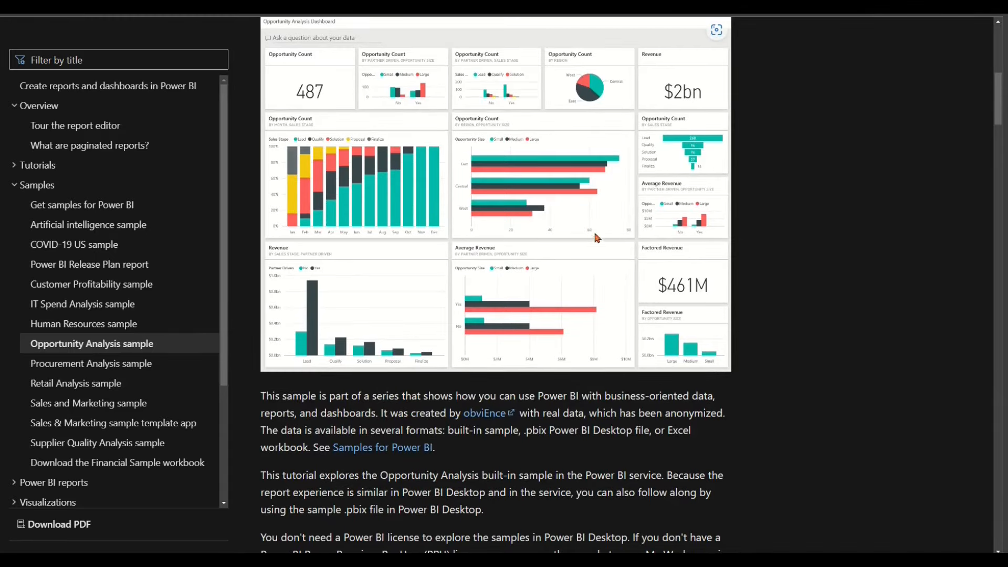
scroll(596, 237, down, 12)
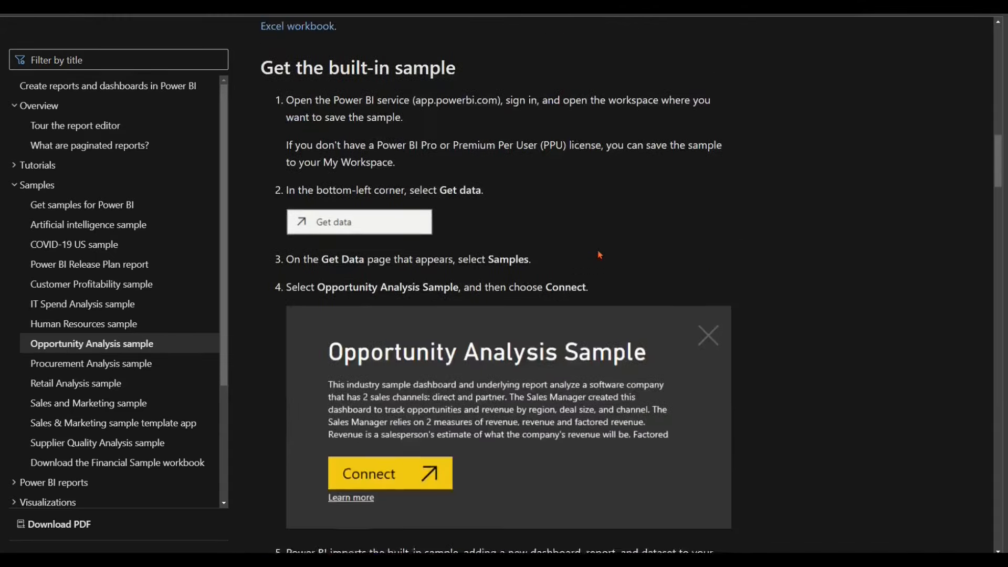
scroll(600, 255, down, 8)
scroll(594, 312, up, 2)
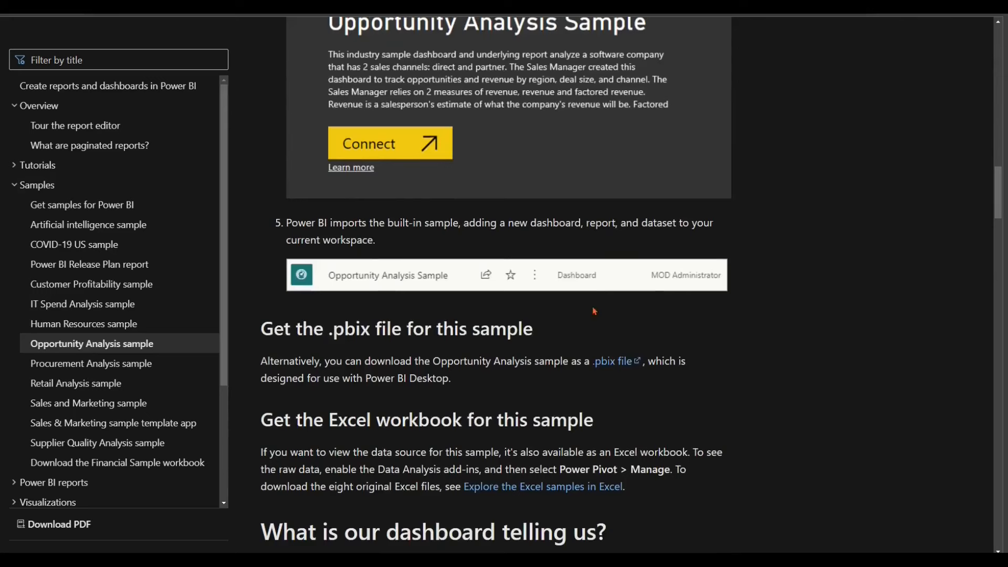
click(611, 368)
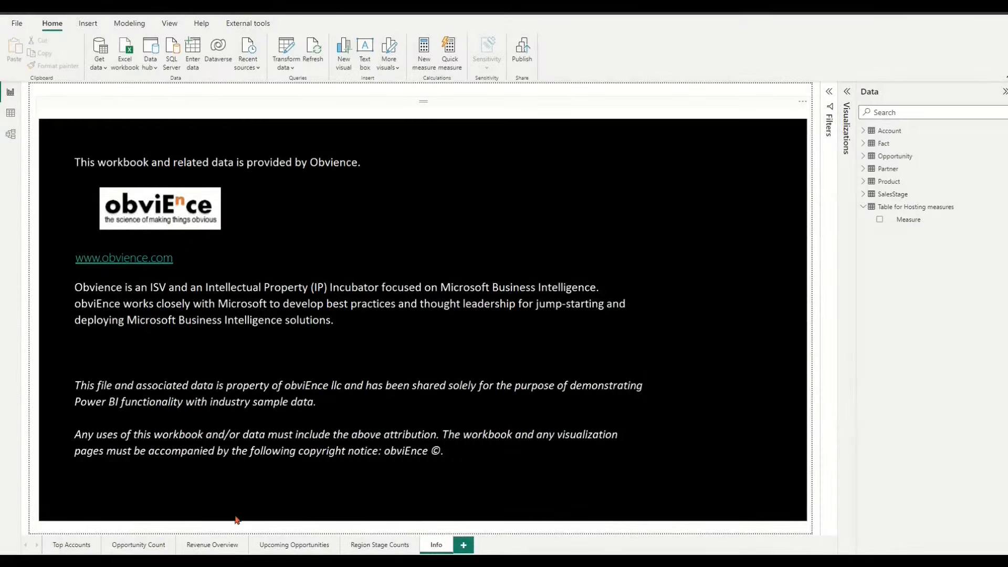
- Go to the Opportunity Count page and apply the built-in dark blue theme with the wavy-line background to the report
click(158, 547)
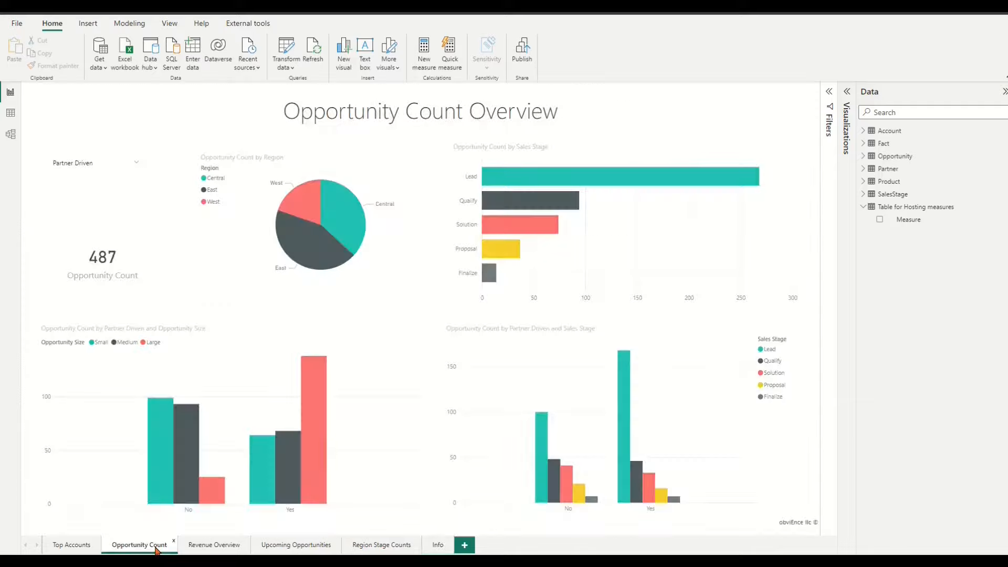
click(169, 24)
click(249, 57)
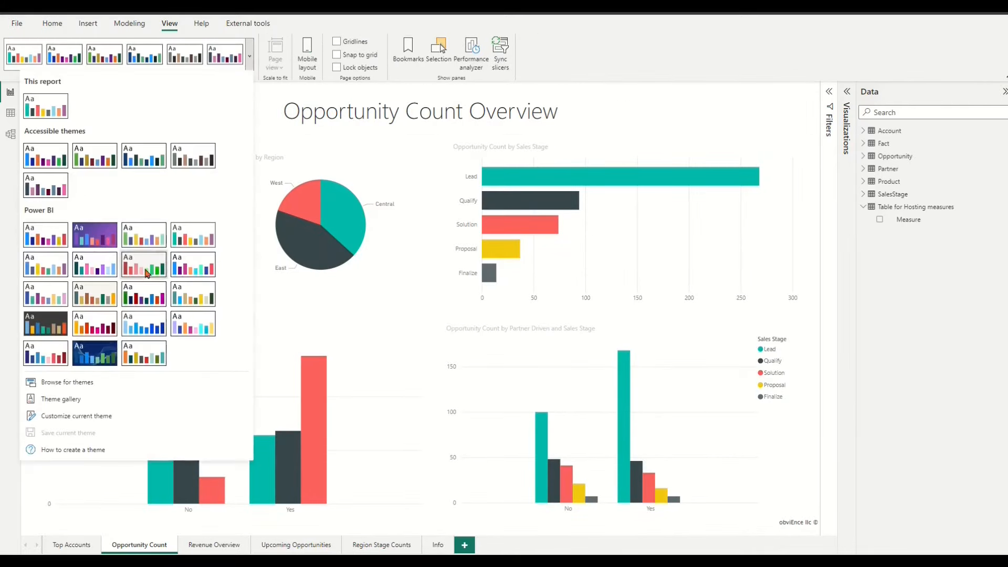
click(100, 355)
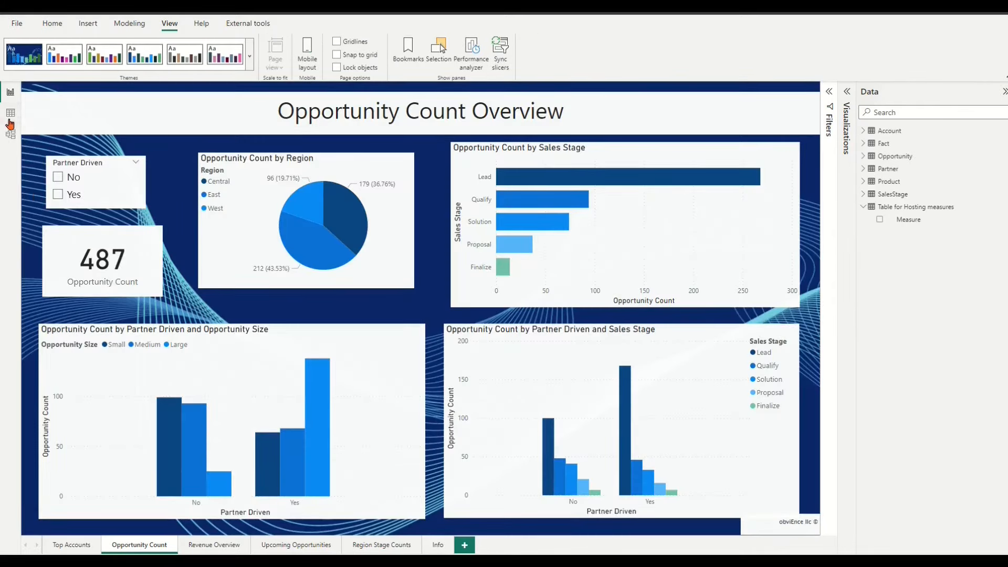
- Glance at the measure-hosting table's data and open the Top Accounts report page
click(10, 119)
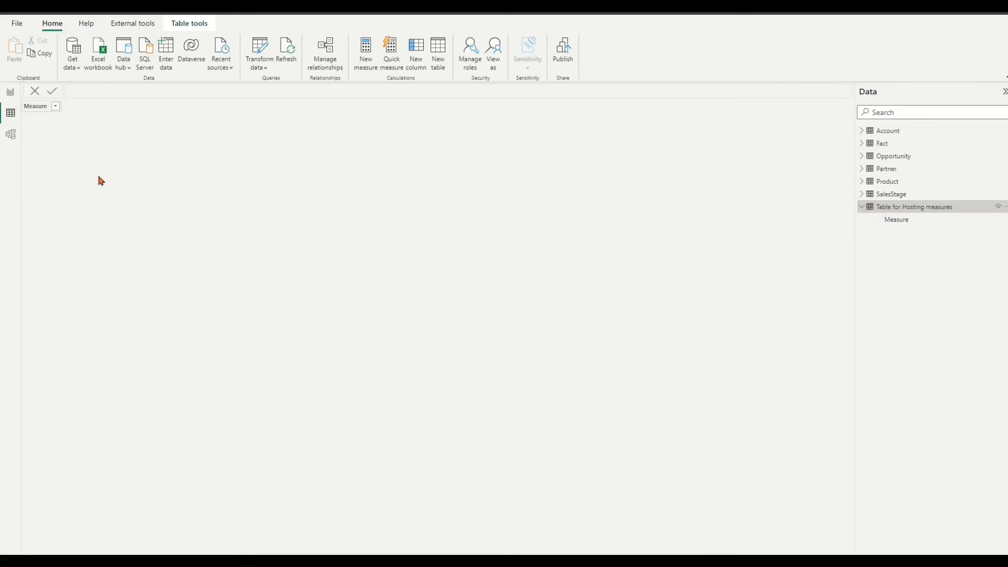
click(11, 93)
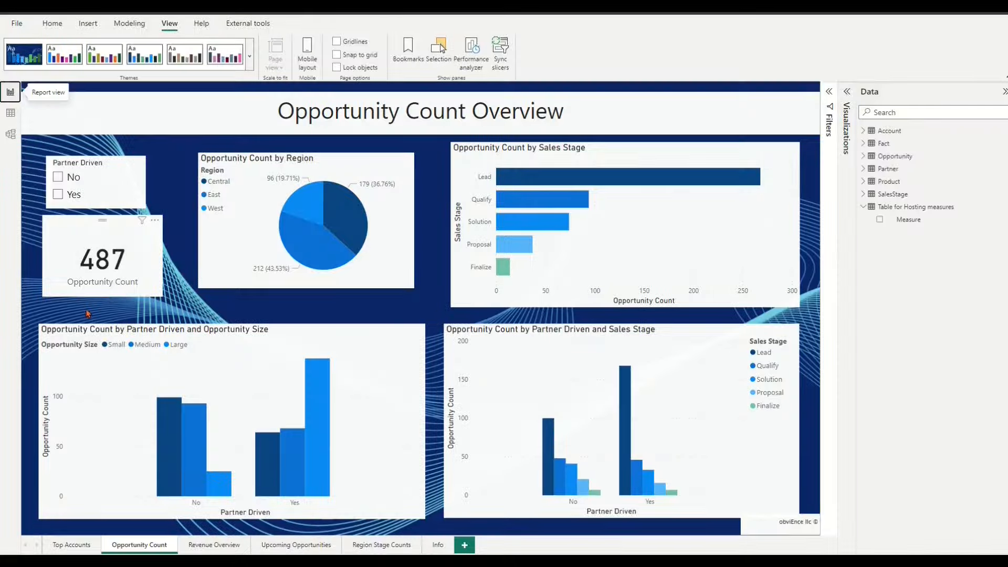
click(65, 546)
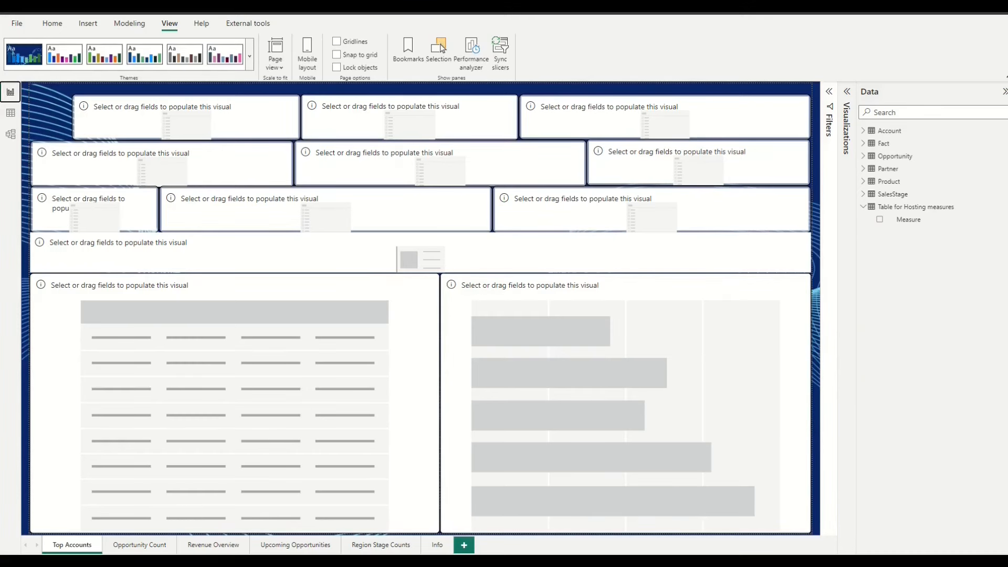
- Start a manually entered table named Table_KPIs and rename its first column to KPI Names
click(10, 114)
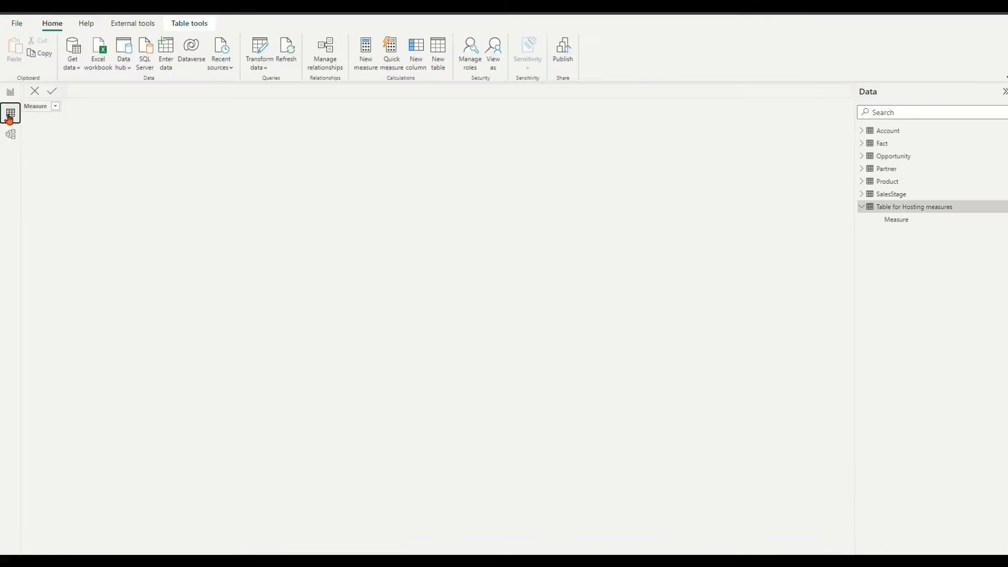
click(167, 52)
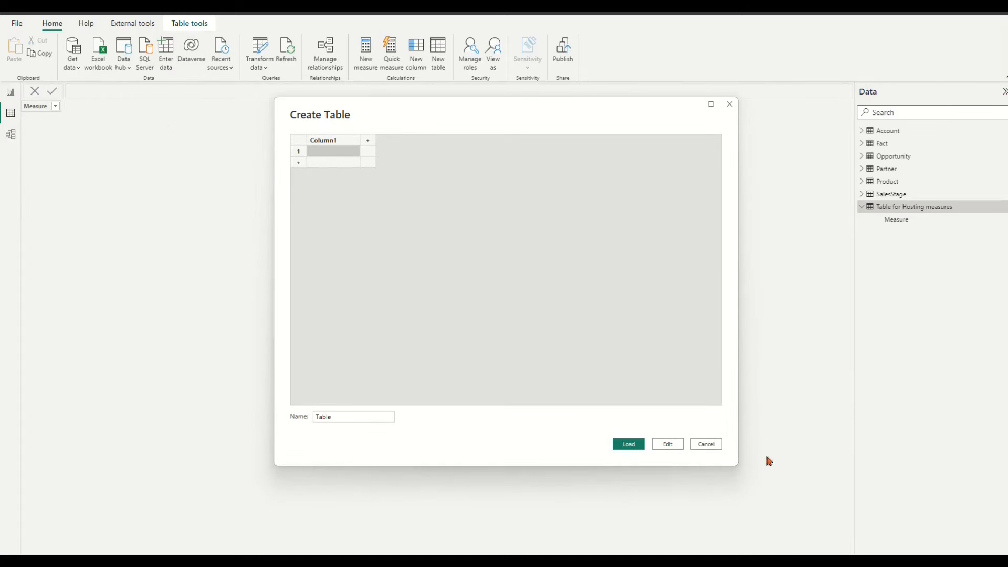
click(376, 418)
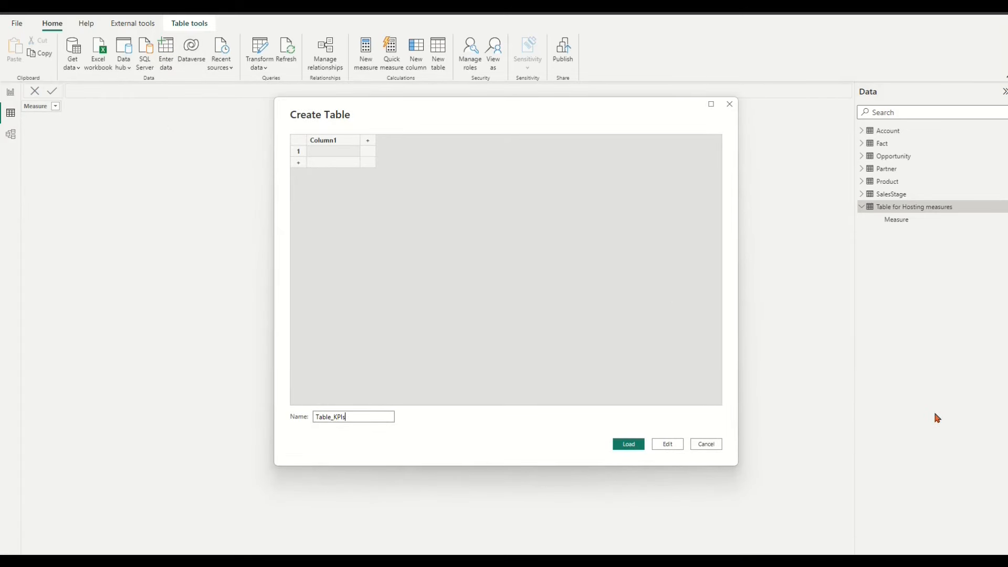
double_click(329, 140)
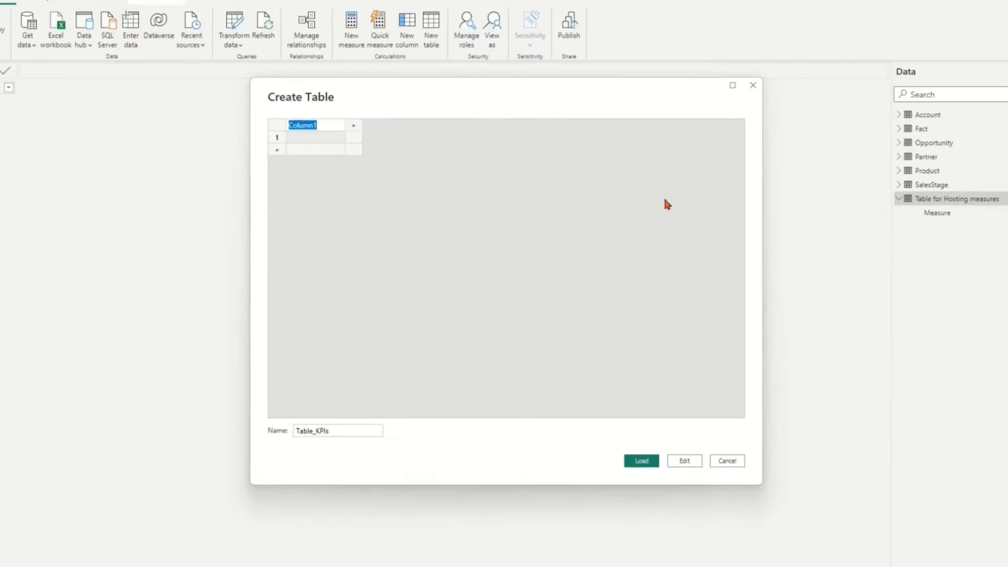
text(KPI)
text( Names)
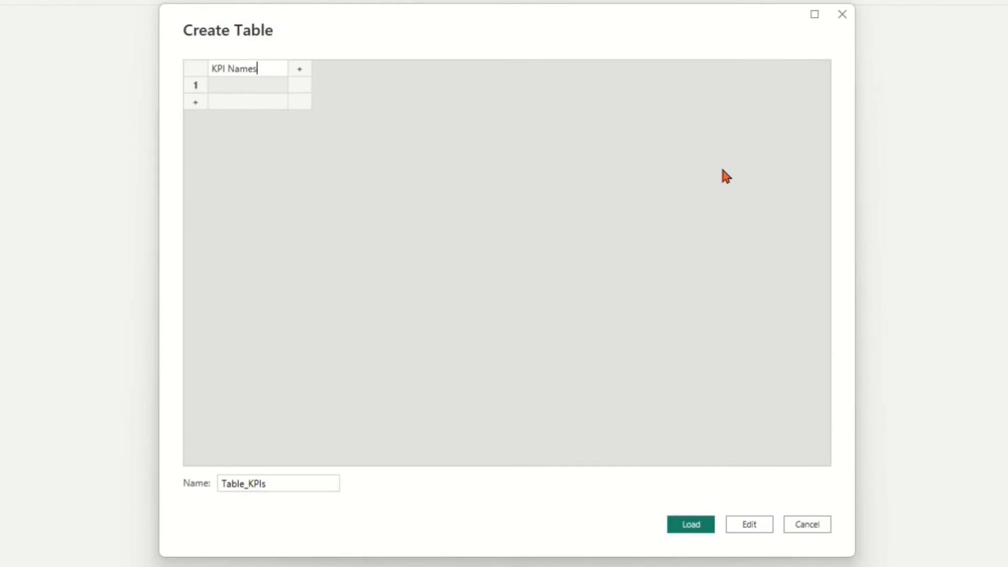
- Enter Opportunity Numbers in the first row of Table_KPIs and widen the KPI Names column
click(245, 87)
click(245, 87)
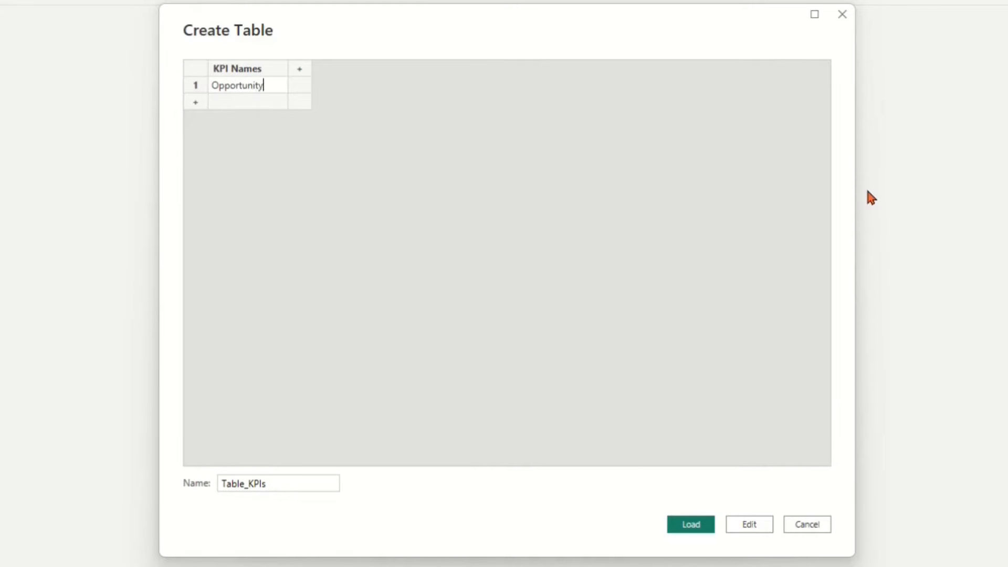
text(Opportunity)
text(Numbe)
text(rs)
click(255, 108)
drag(287, 69, 412, 67)
- Add Product Revenues and Factored Product Revenues as the second and third rows of the KPI Names column
click(281, 101)
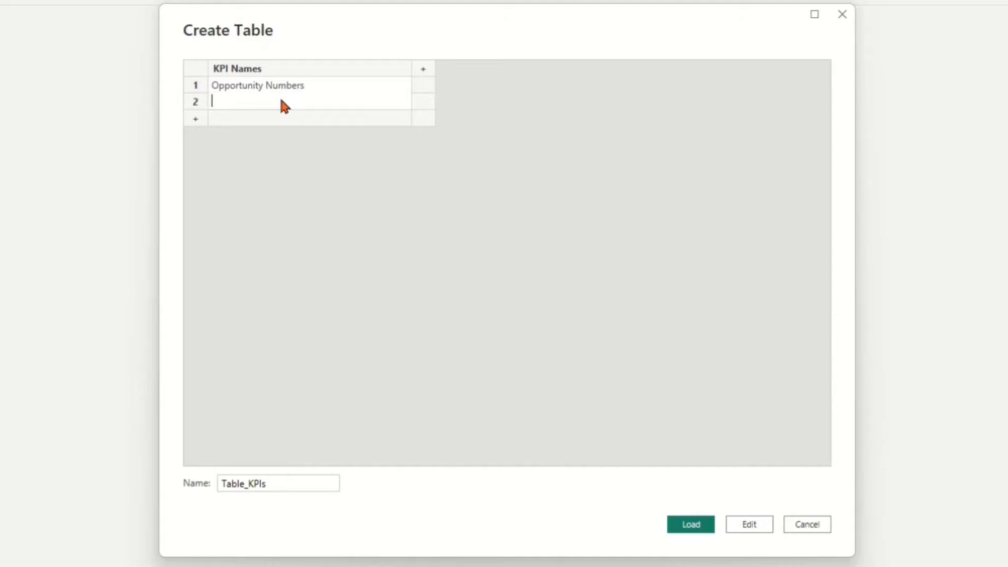
text(Product Revenues)
click(254, 121)
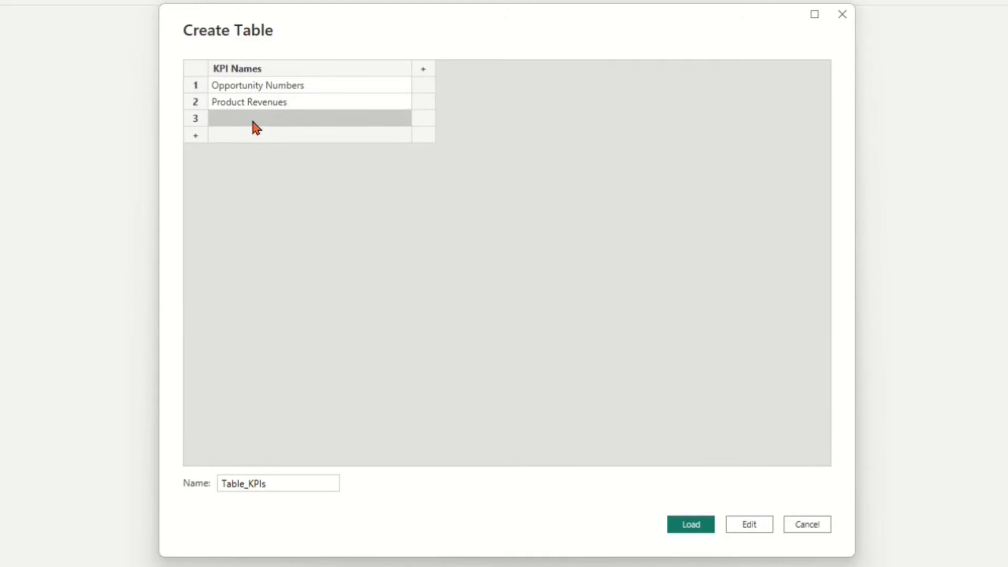
text(Factored P)
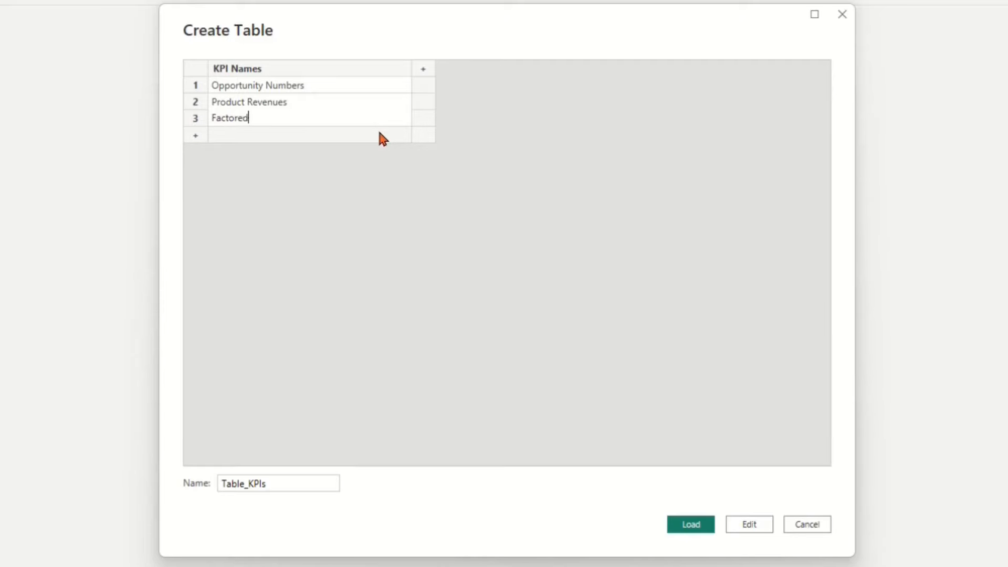
text(roduct Revenues)
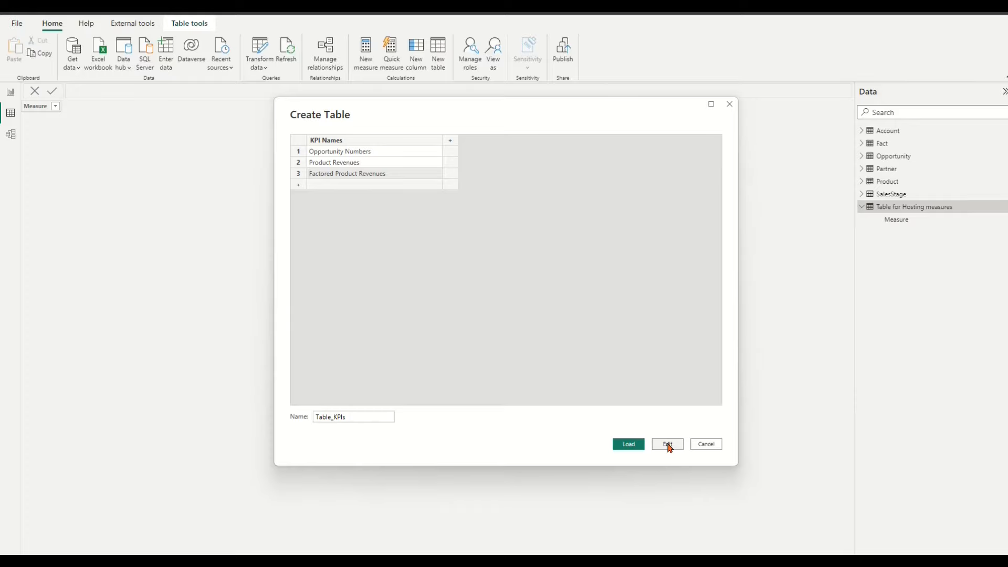
- Add an index column starting from 1 to Table_KPIs in Power Query Editor, and close the editor applying the changes
click(668, 445)
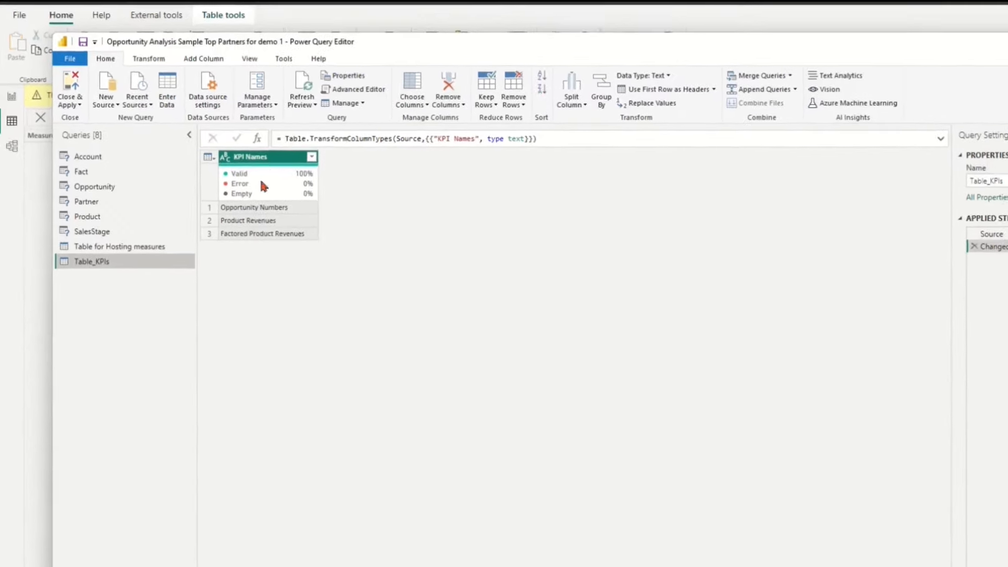
click(188, 59)
click(225, 88)
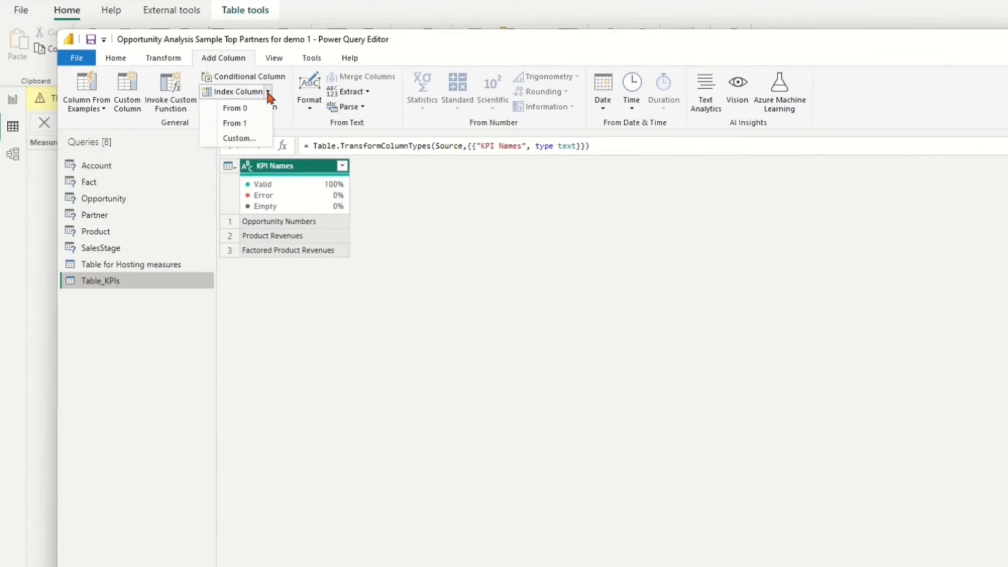
click(236, 122)
click(115, 57)
click(87, 109)
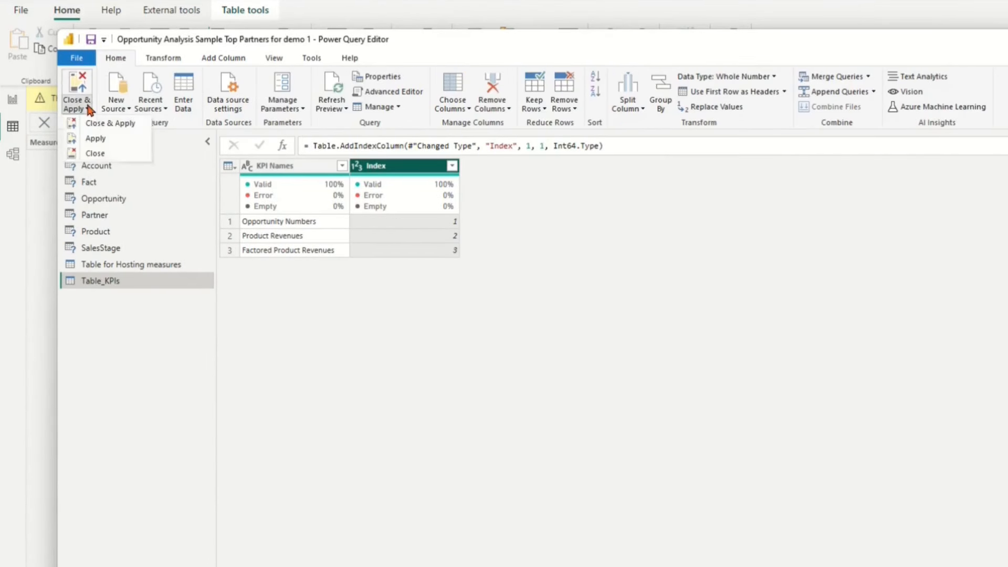
click(105, 122)
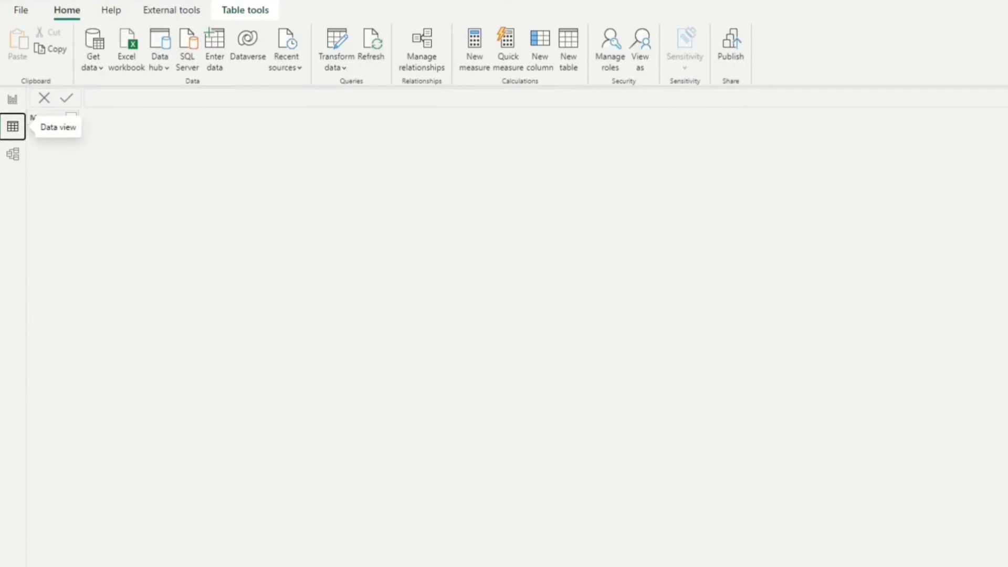
- Sort the KPI Names column of Table_KPIs by the Index column
click(56, 120)
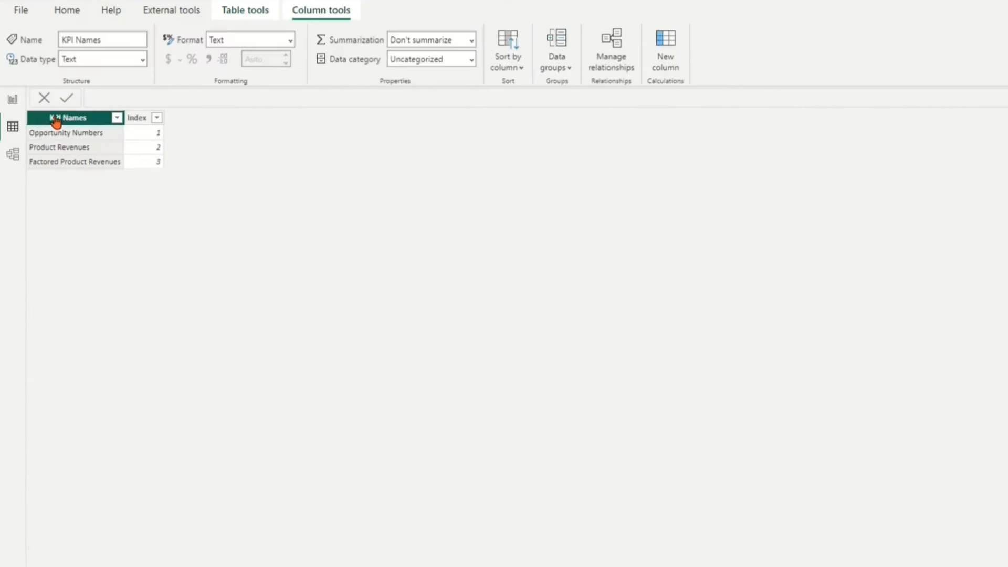
click(522, 70)
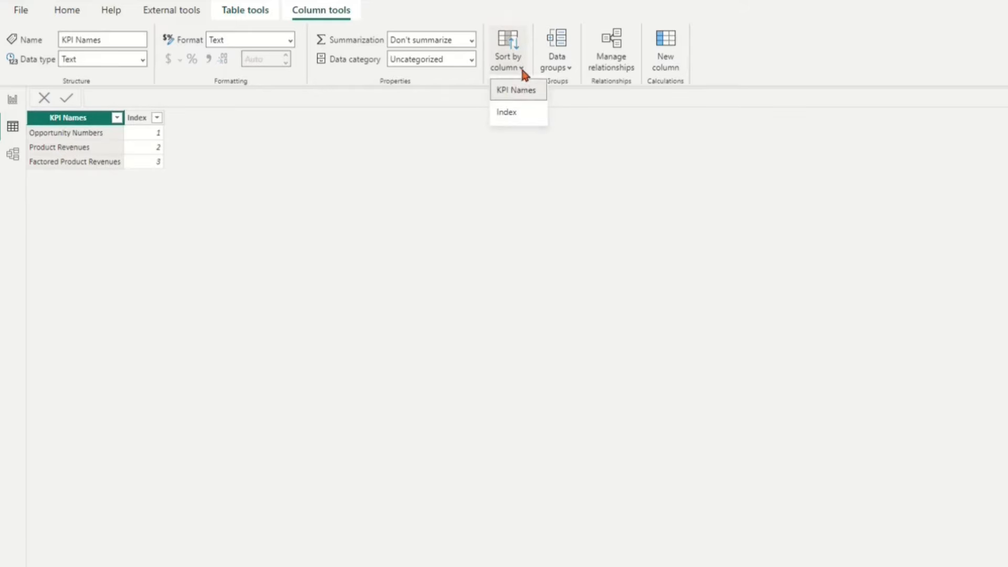
click(511, 115)
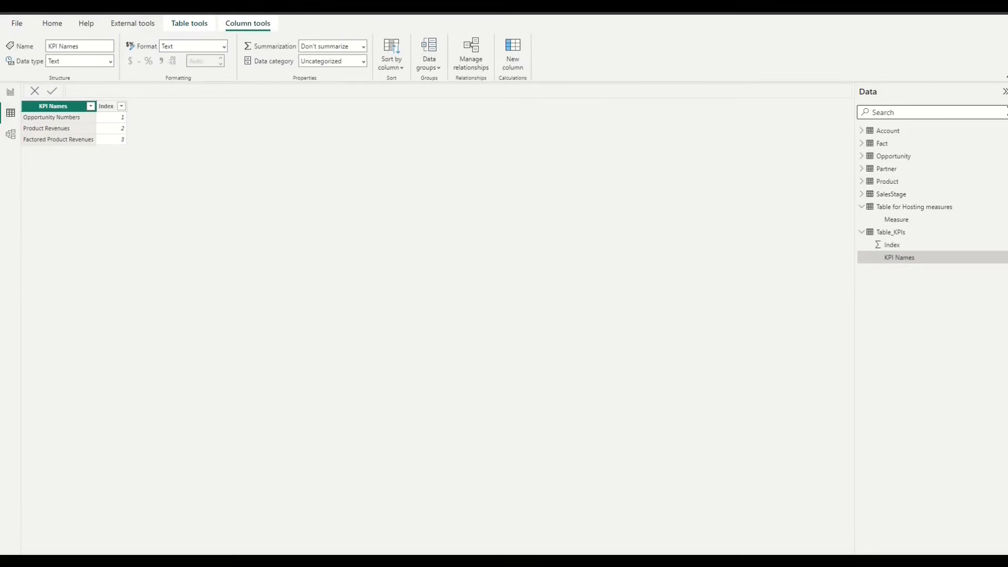
click(890, 231)
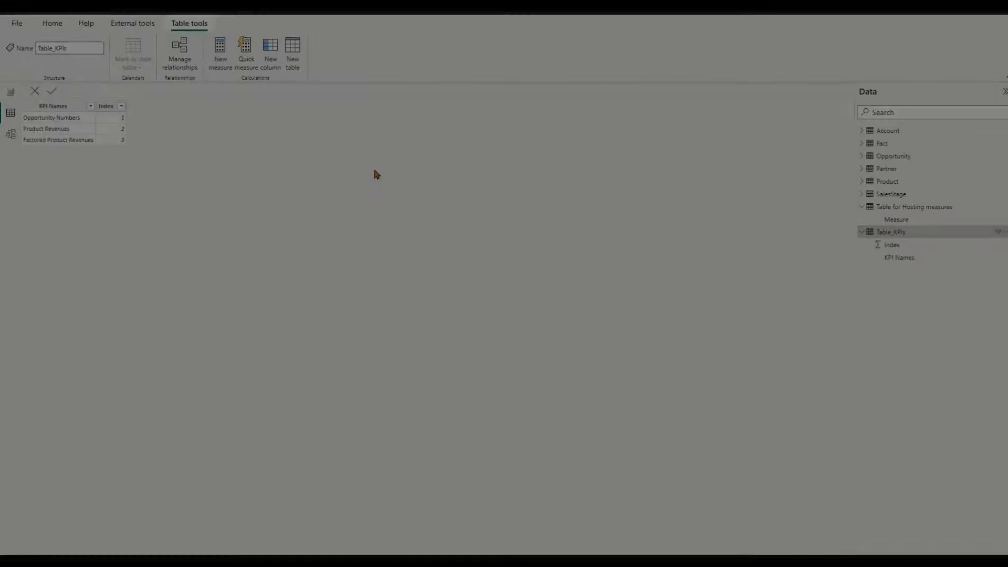
- Create the measure Total Opp_Count = DISTINCTCOUNTNOBLANK('Fact'[Opportunity ID]) in the Table for Hosting measures
click(878, 208)
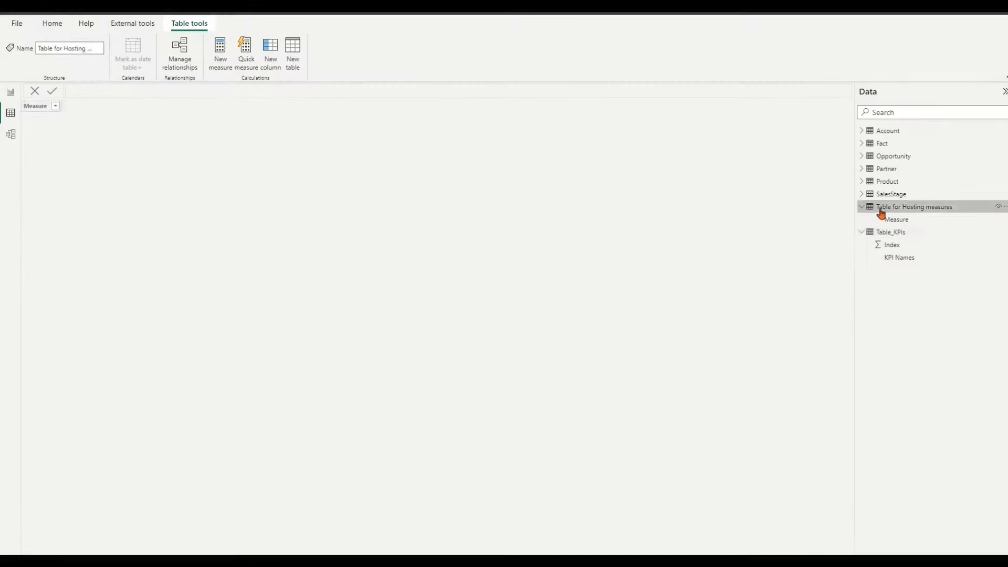
click(220, 51)
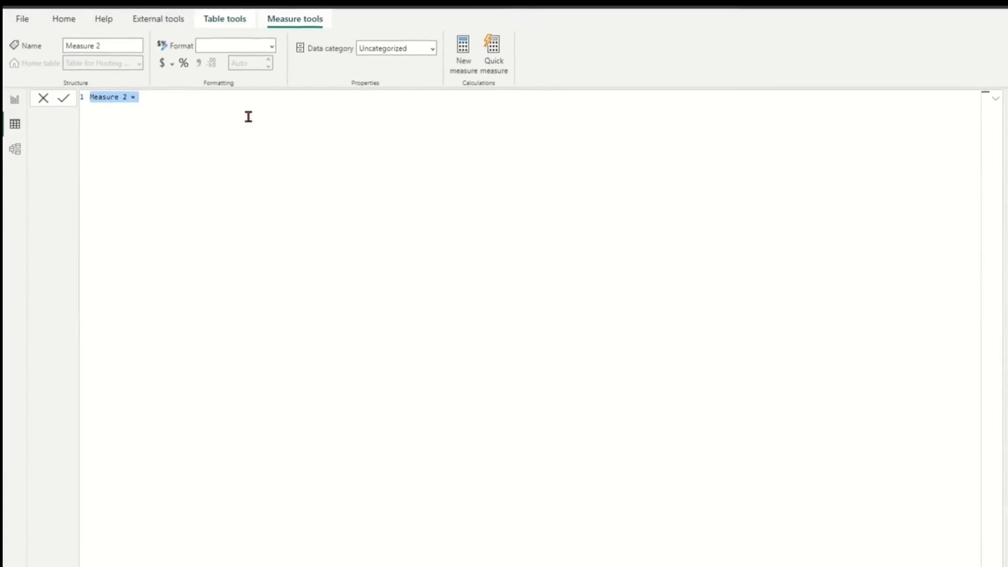
text(Total Opp_Cou)
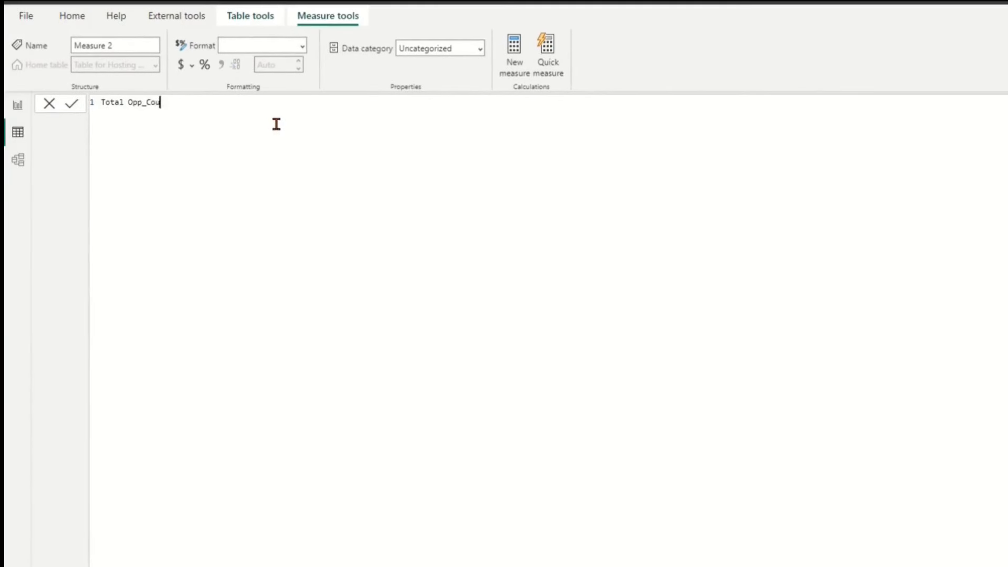
text(nt = DISTINCTCOUNTNOBLANK('F)
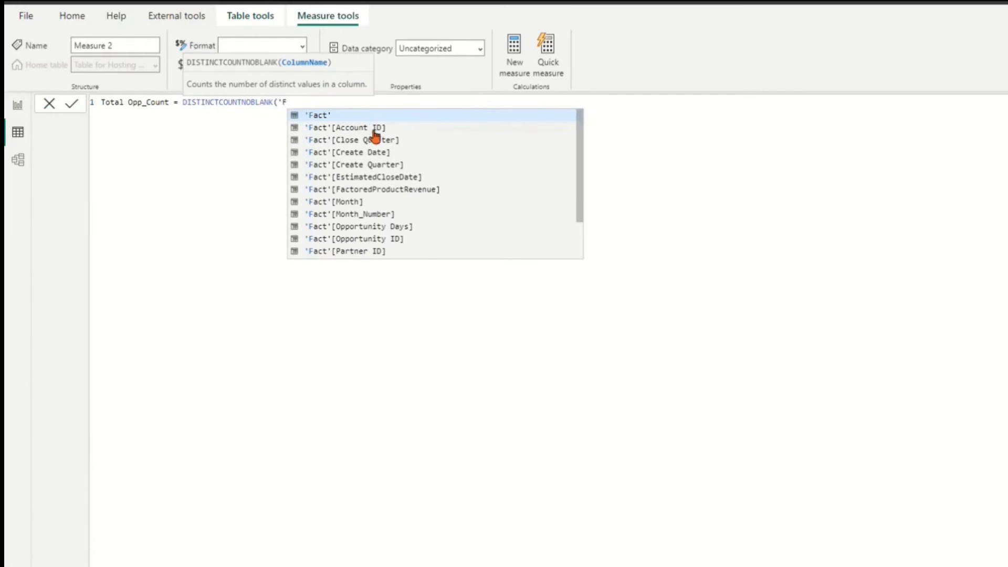
click(396, 240)
text())
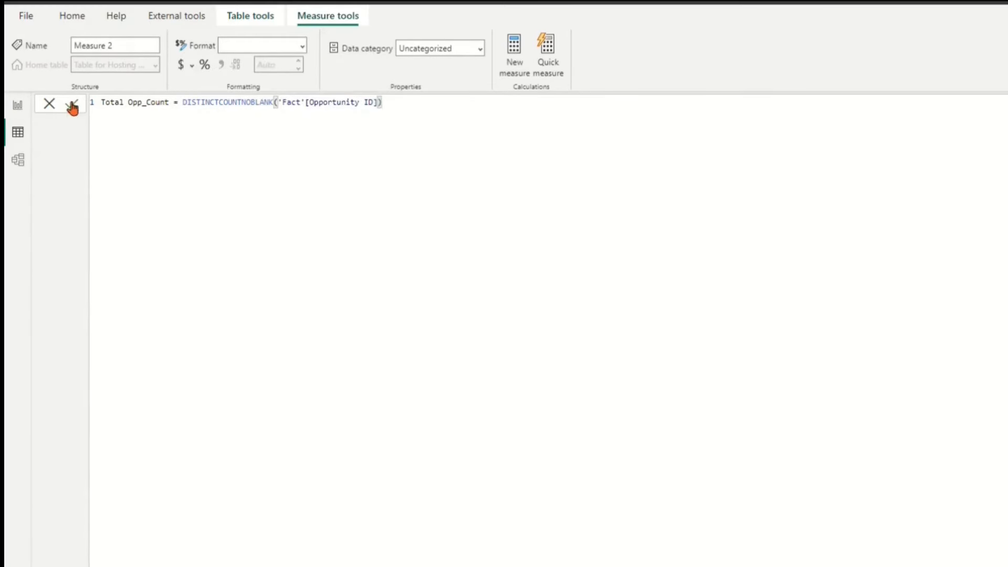
click(72, 104)
- Create the measure Total P_Revenue = SUM('Fact'[ProductRevenue]) in the same hosting table
click(514, 51)
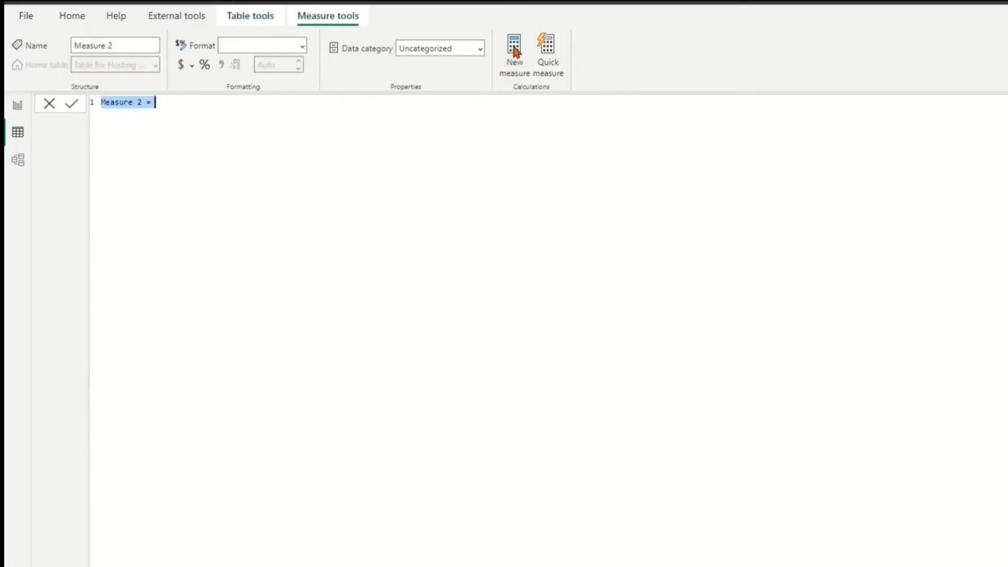
text(Total P_Revenue = SU)
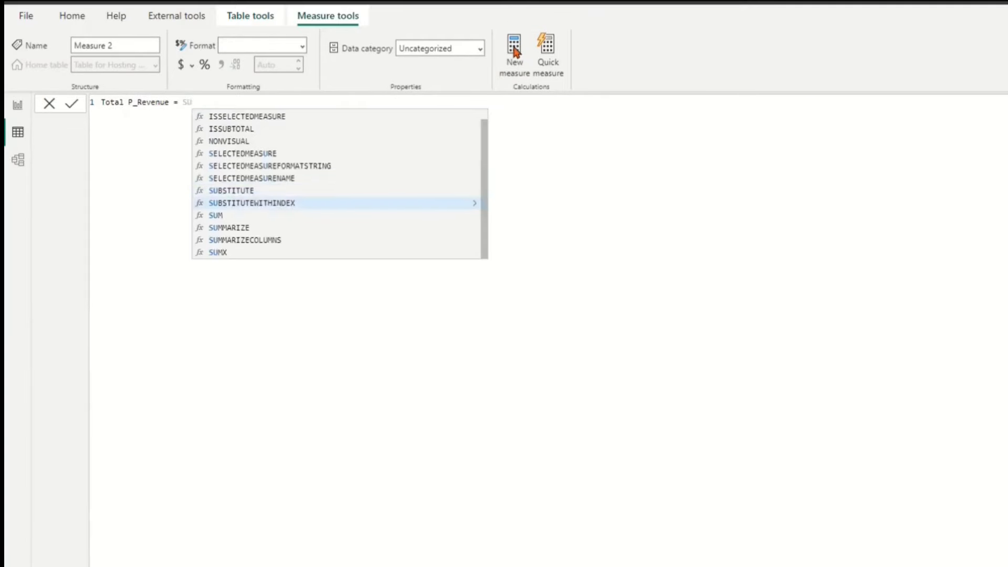
text(M('Fact'[FactoredProductRevenue]))
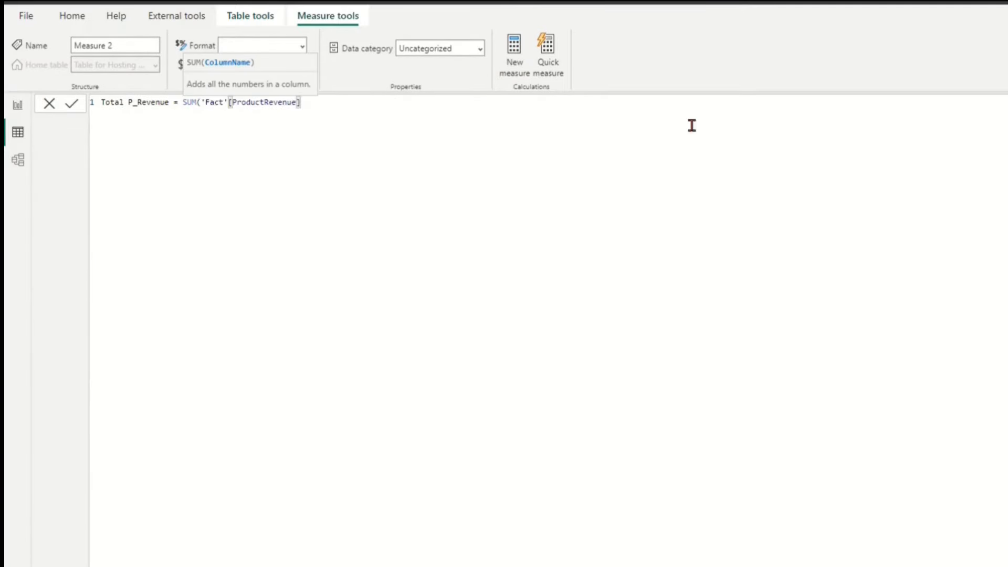
click(72, 104)
- Create the measure Total P_R_Revenue = SUM('Fact'[FactoredProductRevenue]) in the same hosting table
click(514, 50)
text(Total)
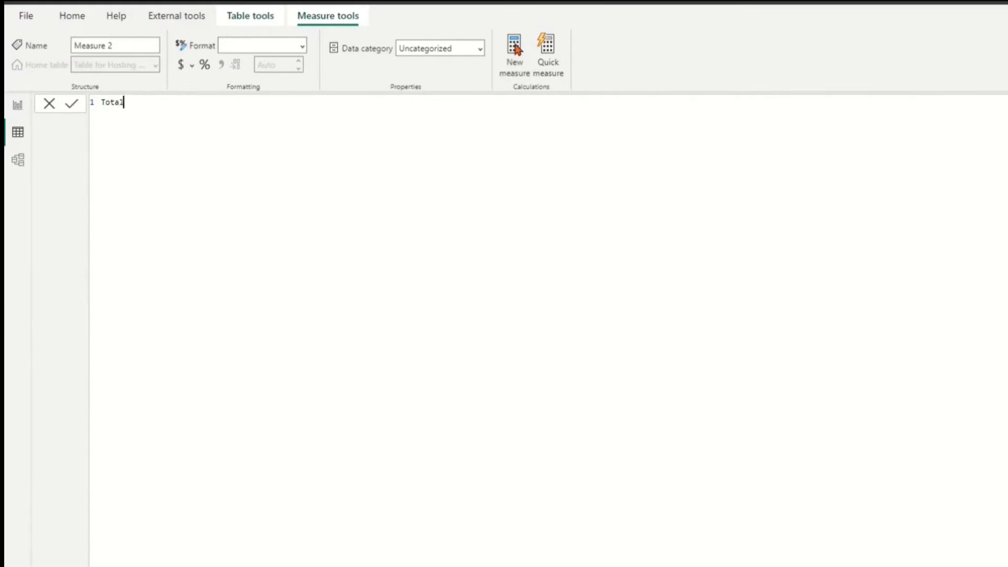
text( P_R_Revenue = SUM()
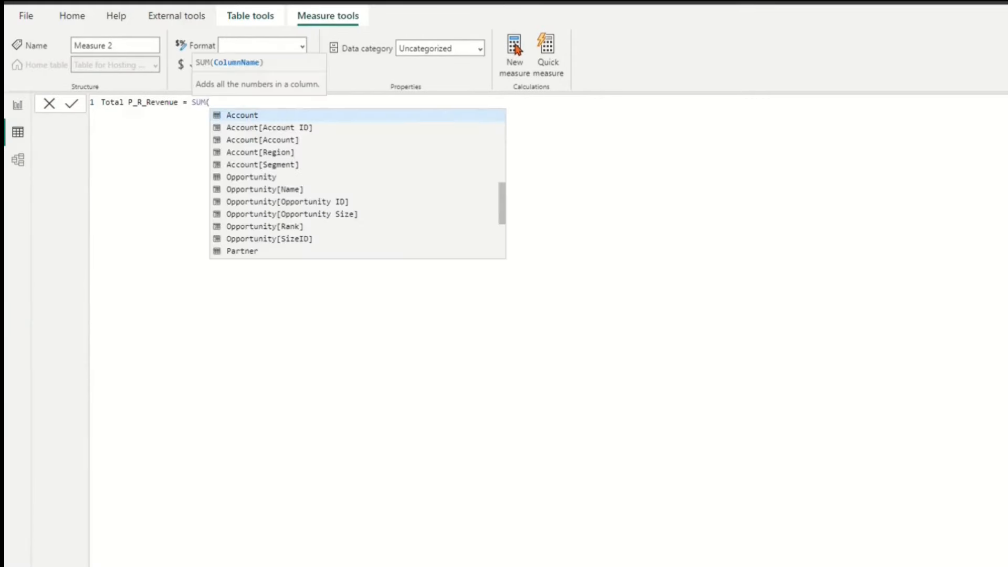
text('Fact'[FactoredProductRevenue)
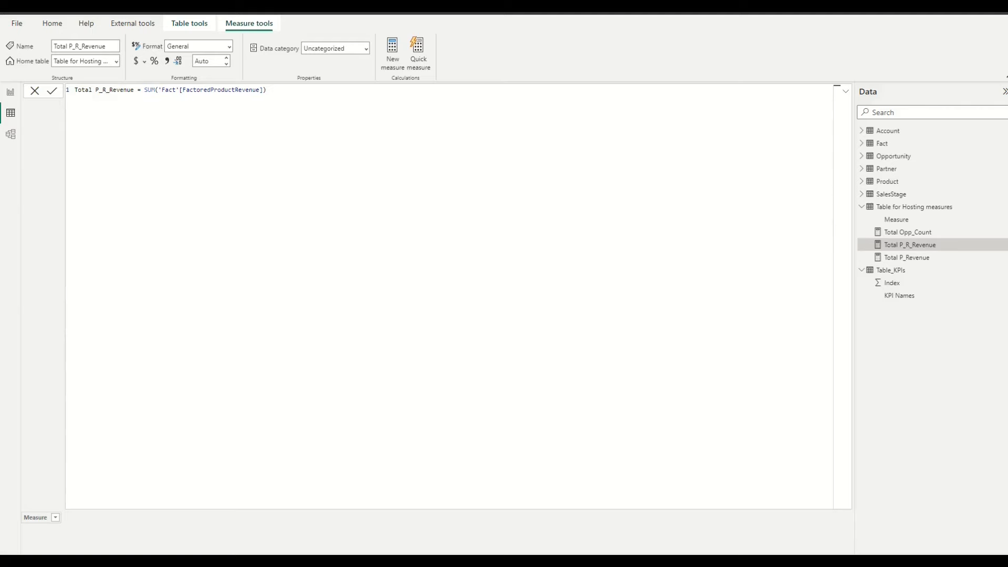
- Create the measure Selected KPIs = SELECTEDVALUE('Table_KPIs'[KPI Names]) in the hosting table
click(392, 50)
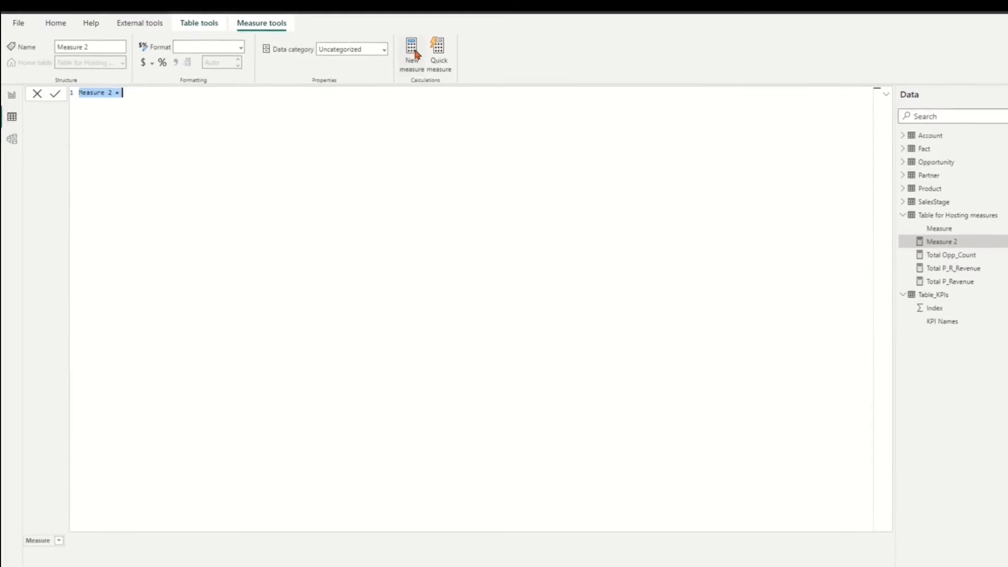
text(Sele)
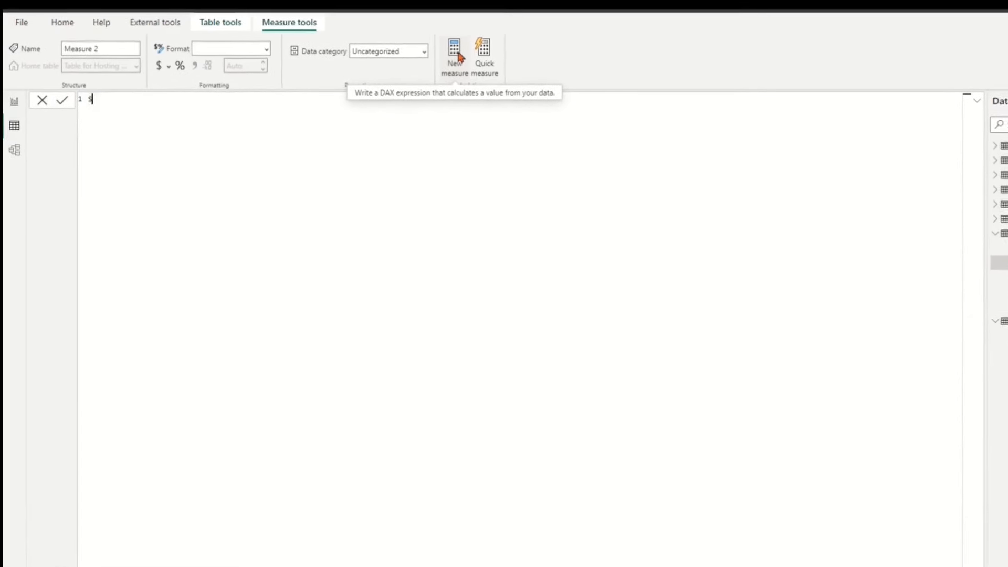
text(cted K)
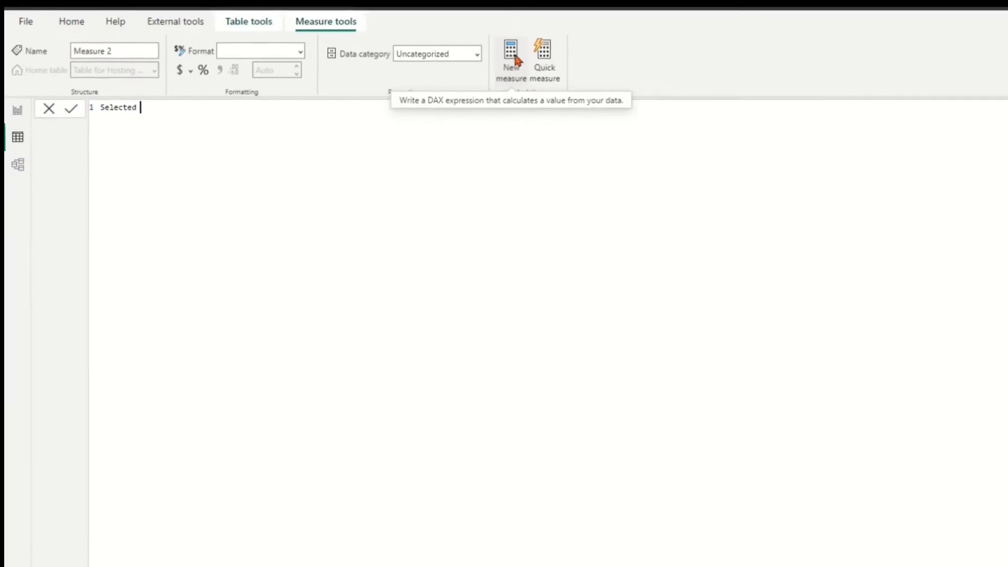
text(PIs =)
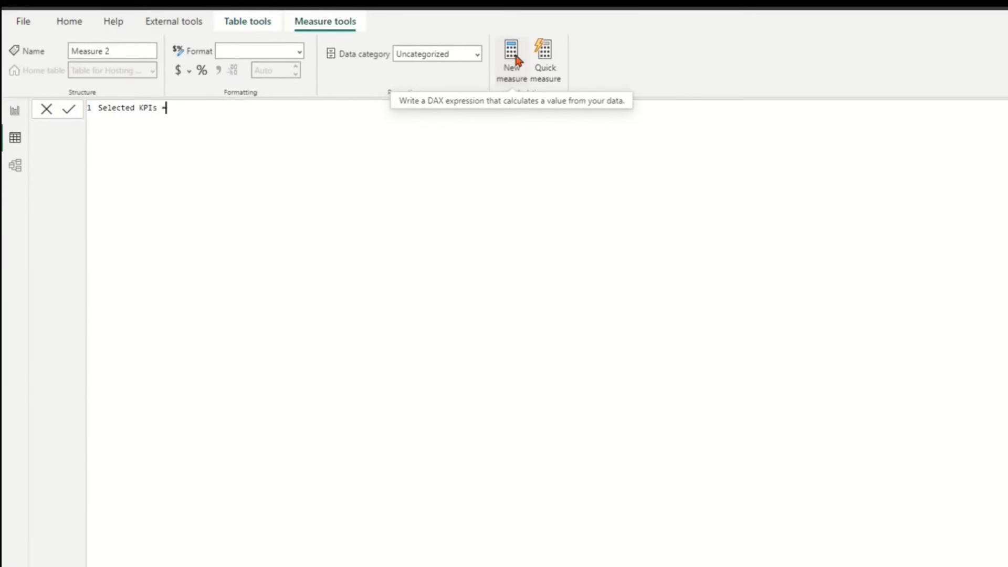
text( Sele)
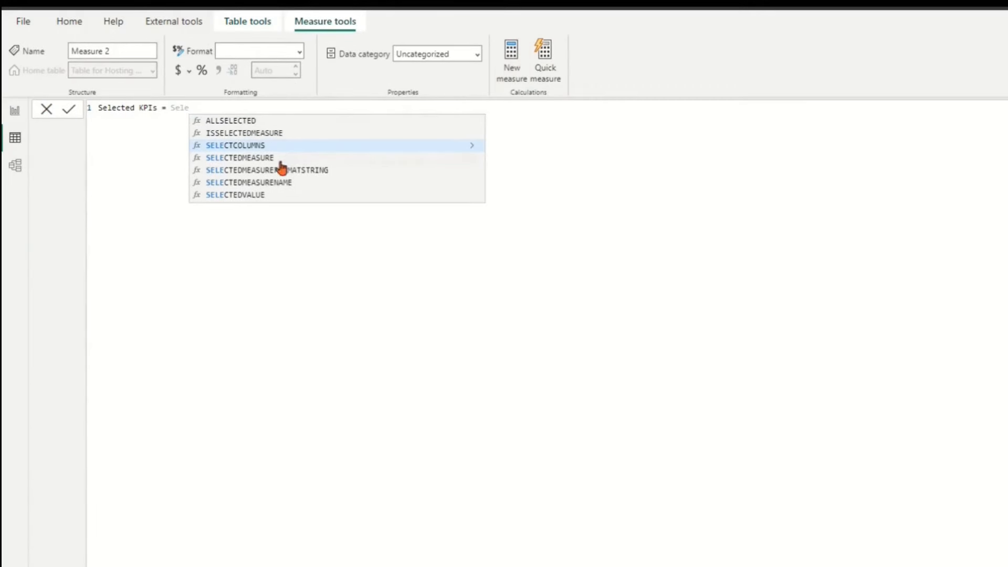
click(257, 197)
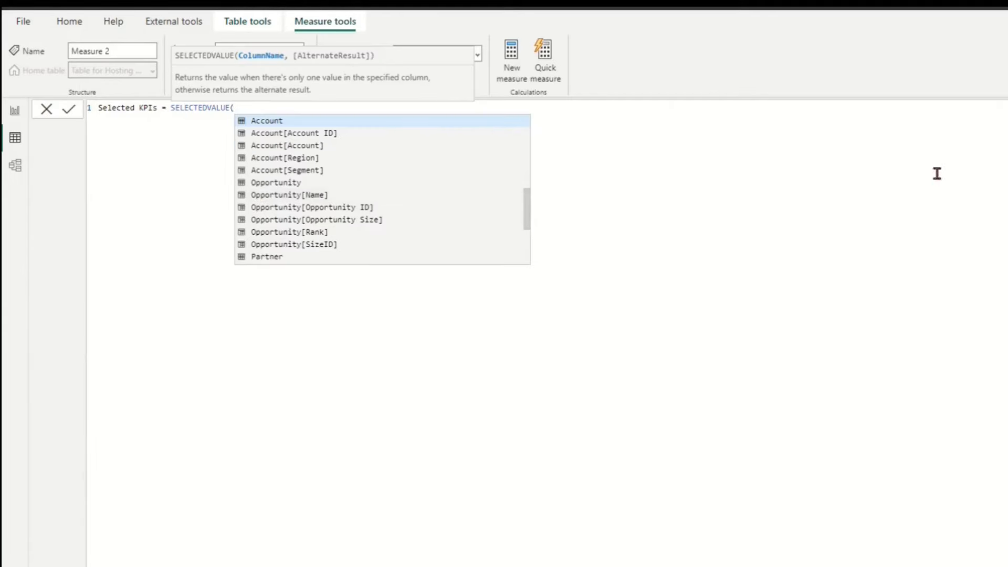
text('T)
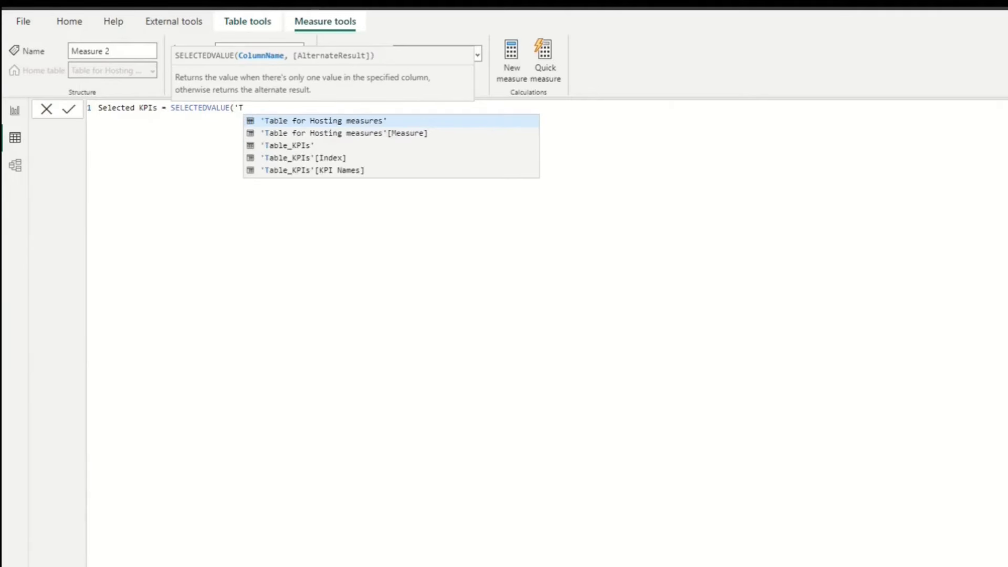
click(349, 169)
text())
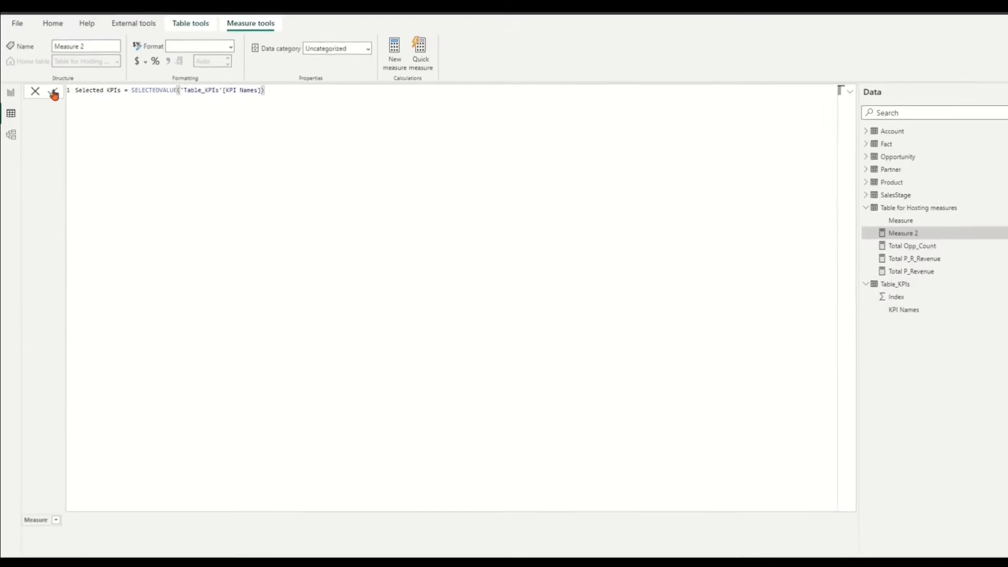
click(54, 92)
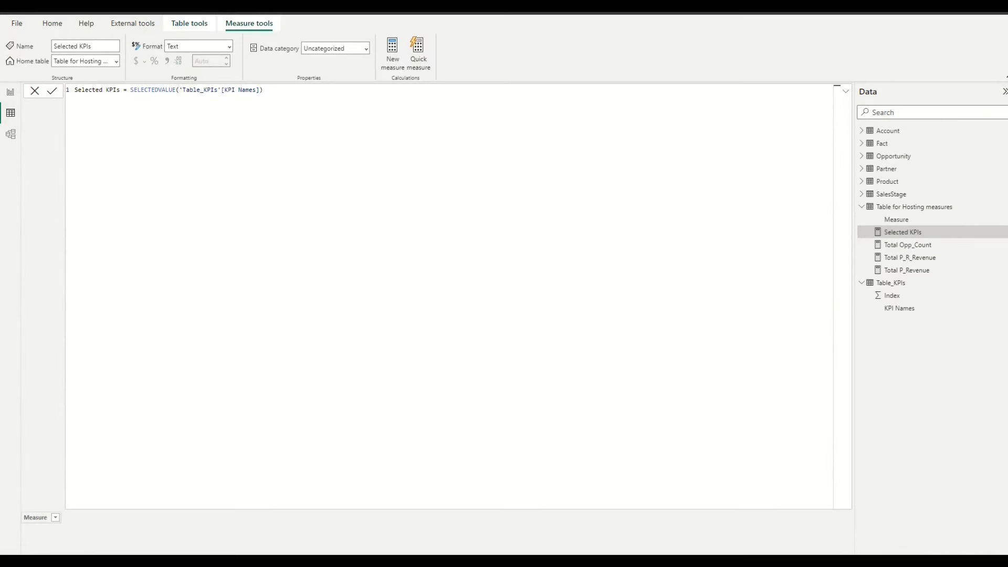
- Start a new measure named Account value rank index with a SWITCH function that evaluates TRUE() on an indented line
click(263, 90)
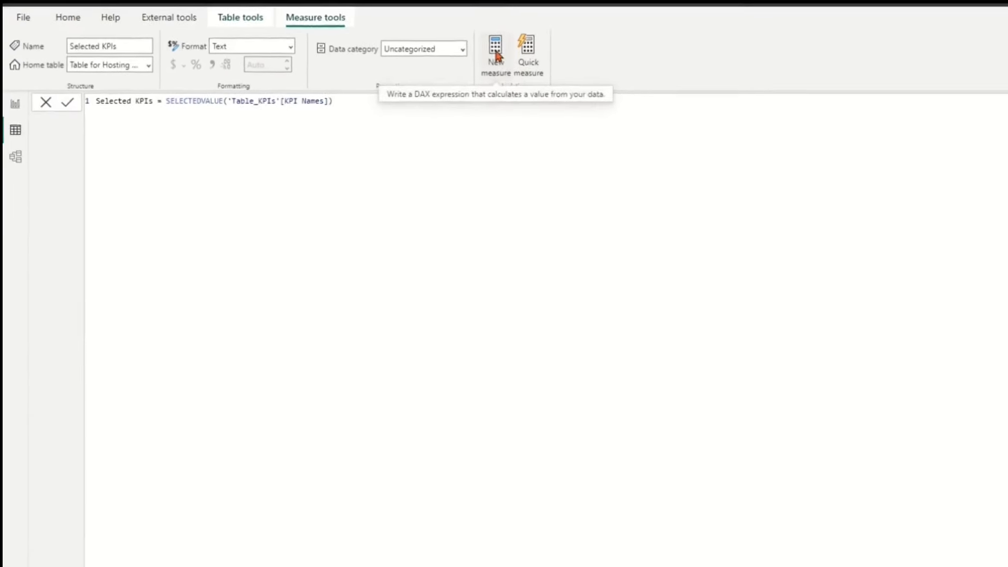
click(547, 54)
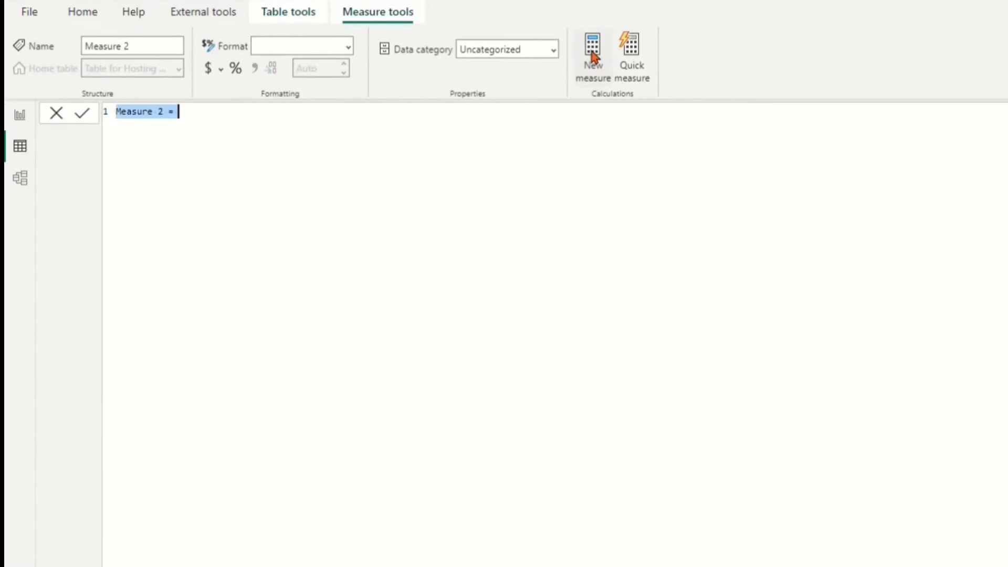
text(Account )
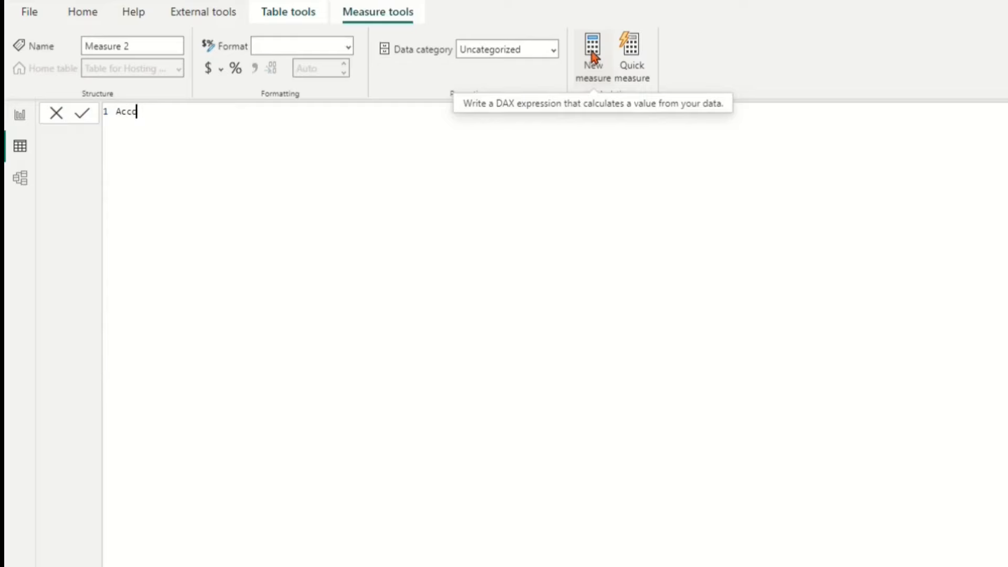
text(value rank index =)
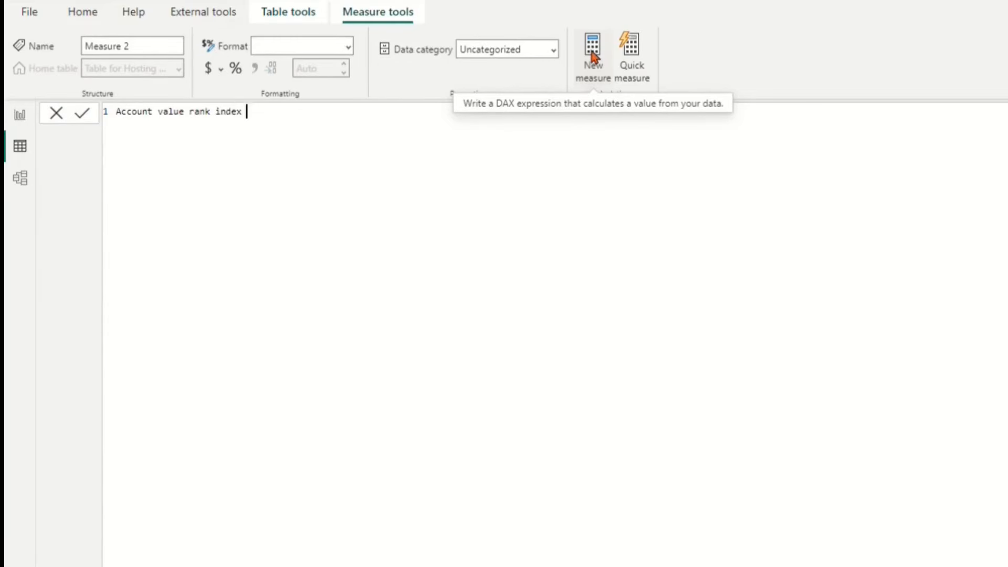
key(shift+Return)
key(Tab)
text(sw)
key(Tab)
key(shift+Return)
key(Tab)
text(TRU)
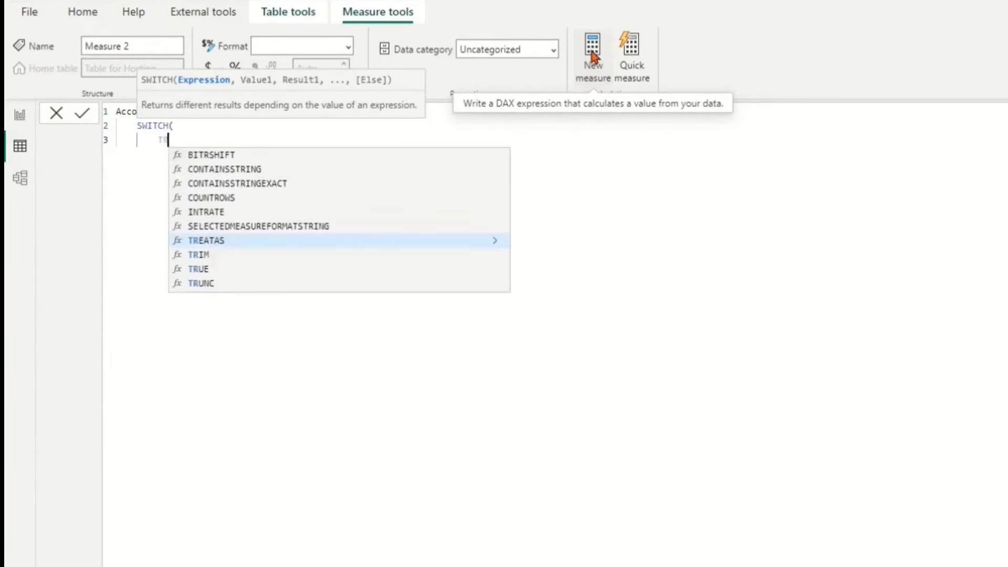
key(Tab)
text(),)
- Add the first SWITCH condition on a new line, testing [Selected KPIs] = "Opportunity Numbers"
key(shift+Return)
key(Tab)
text([Sel)
key(Tab)
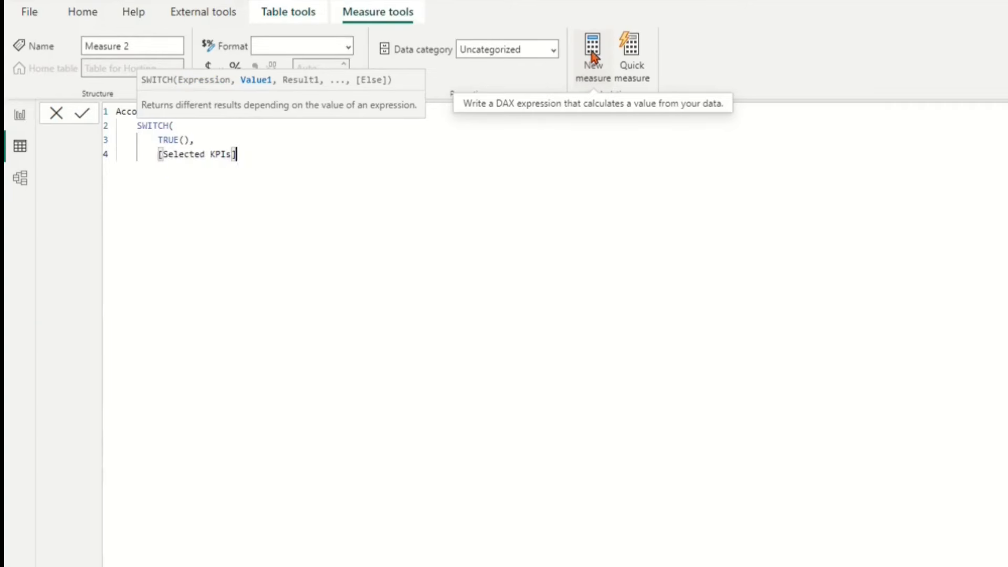
text(= ")
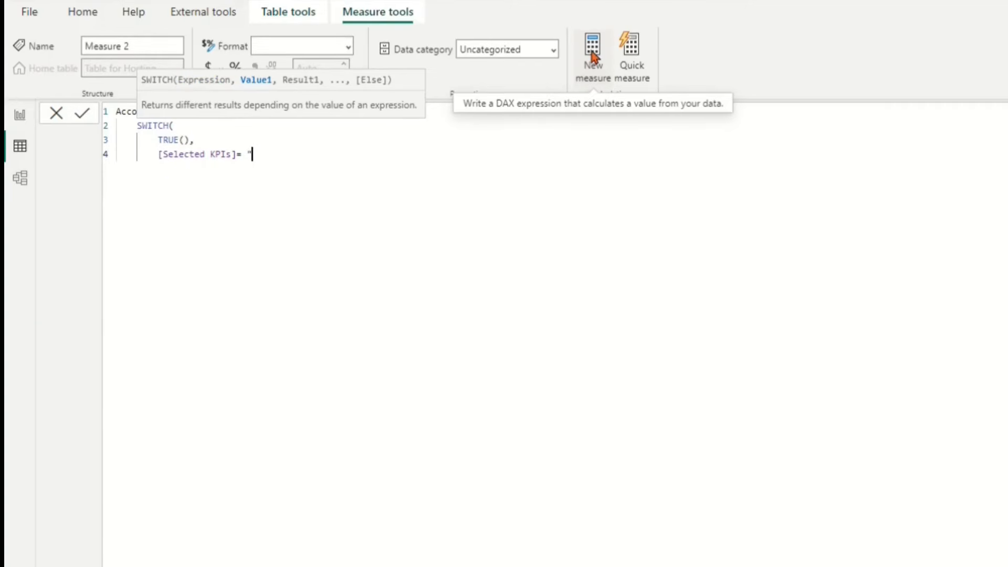
text(Opportunity Numbers",)
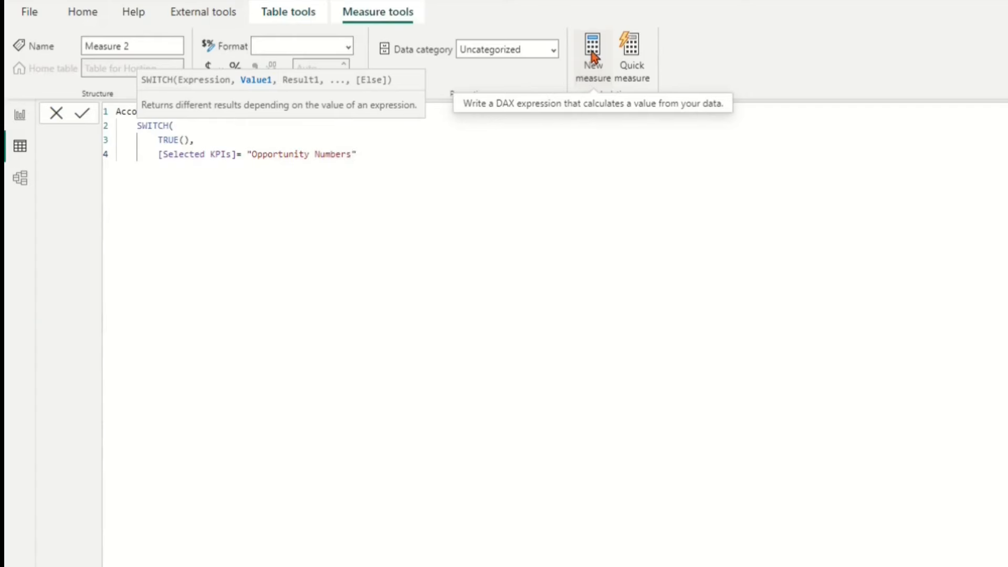
- Begin the result for the Opportunity Numbers condition with RANKX, using ALL as its table argument
text( R)
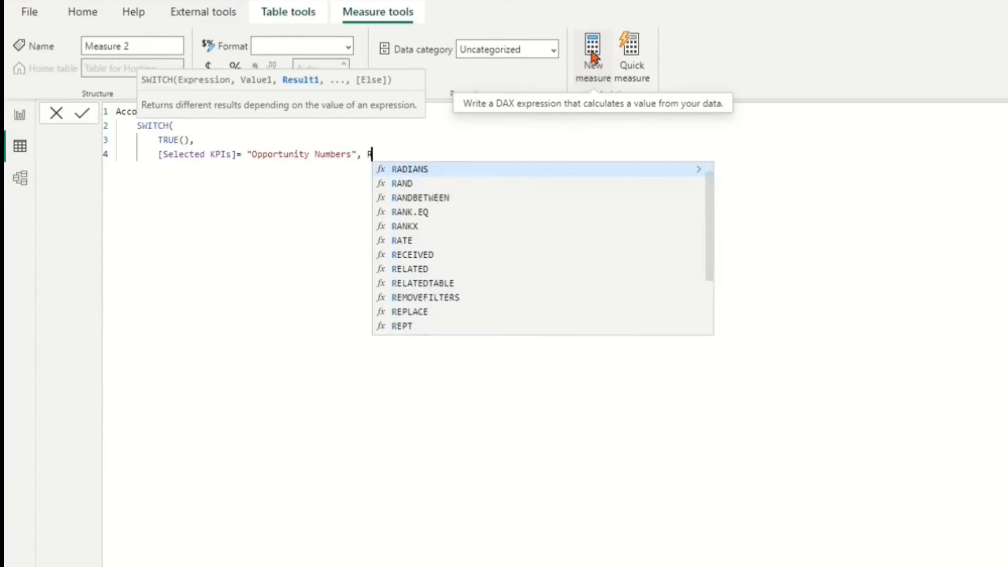
text(Ank)
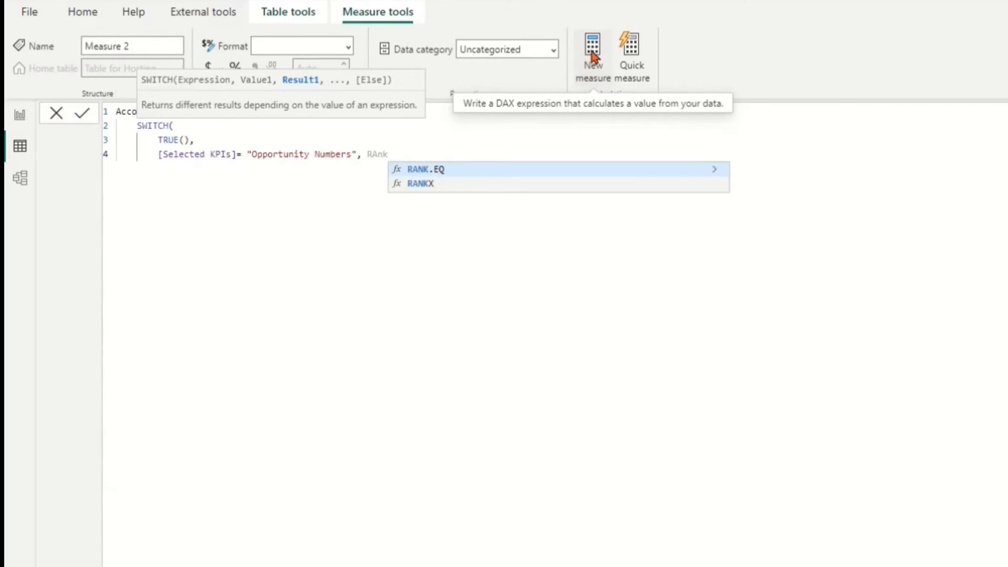
key(Down)
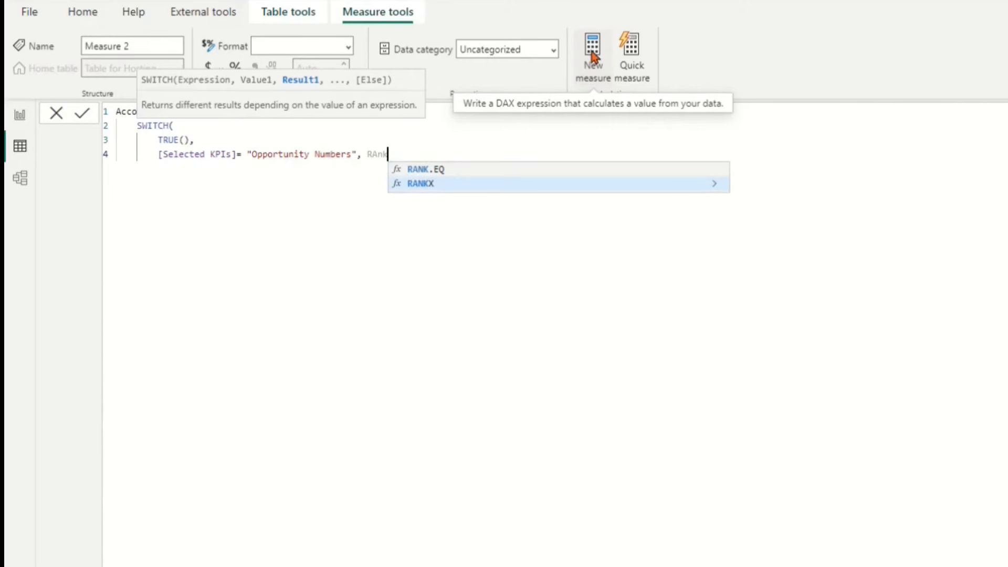
key(Tab)
text(All)
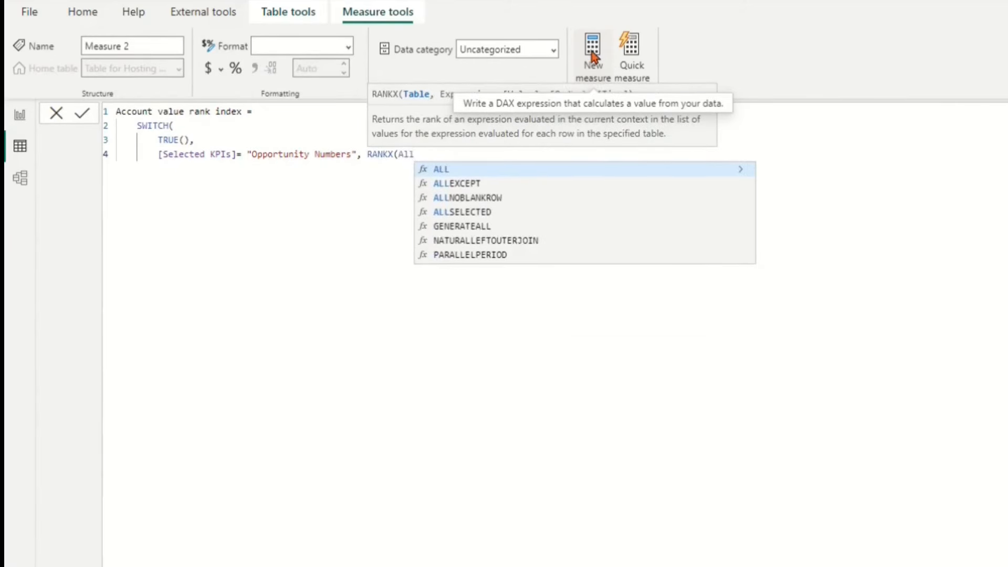
key(Tab)
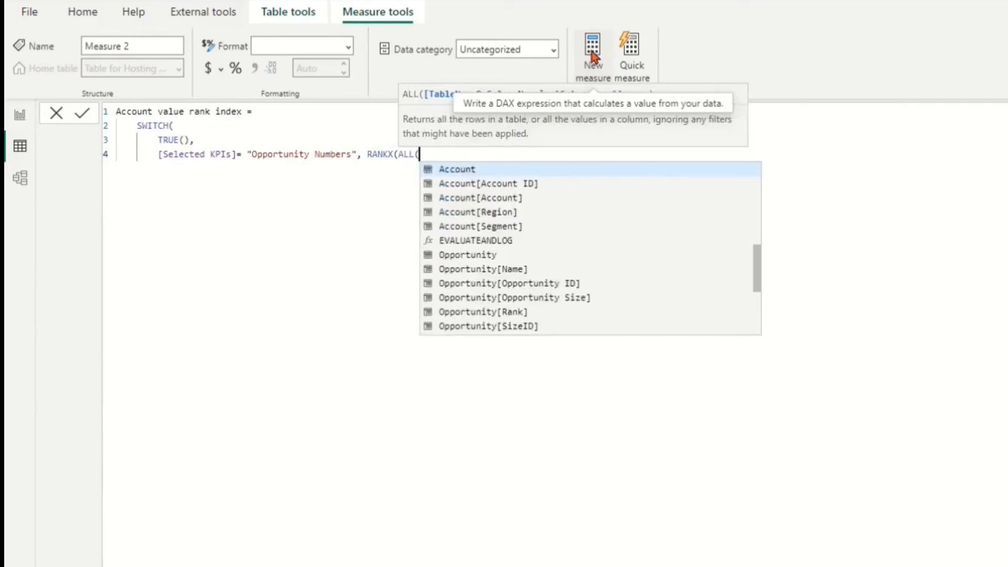
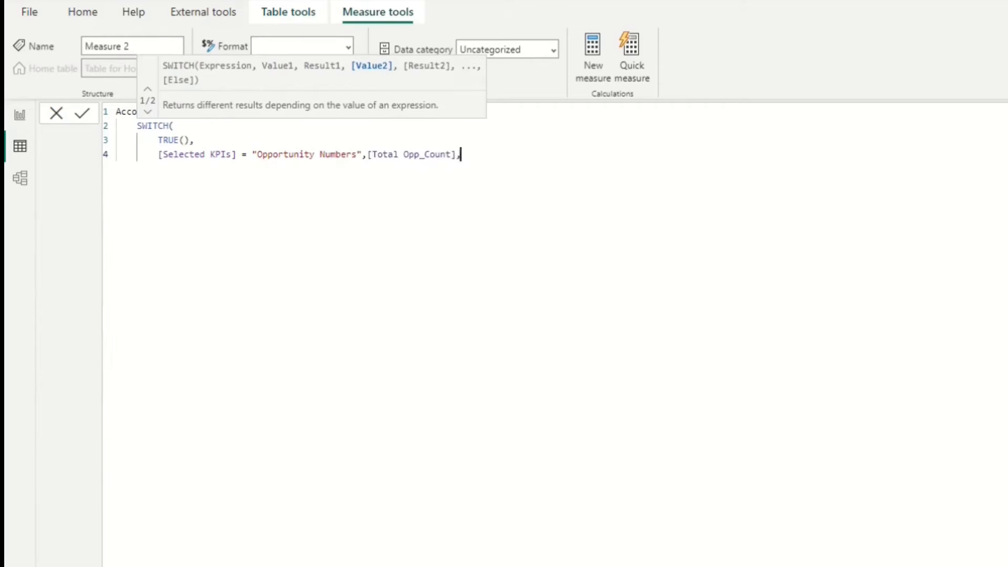
- Add a SWITCH condition returning [Total P_Revenue] when [Selected KPIs] = "Product Revenues", followed by a new line
key(shift+Return)
text([Selected KPIs] = "P)
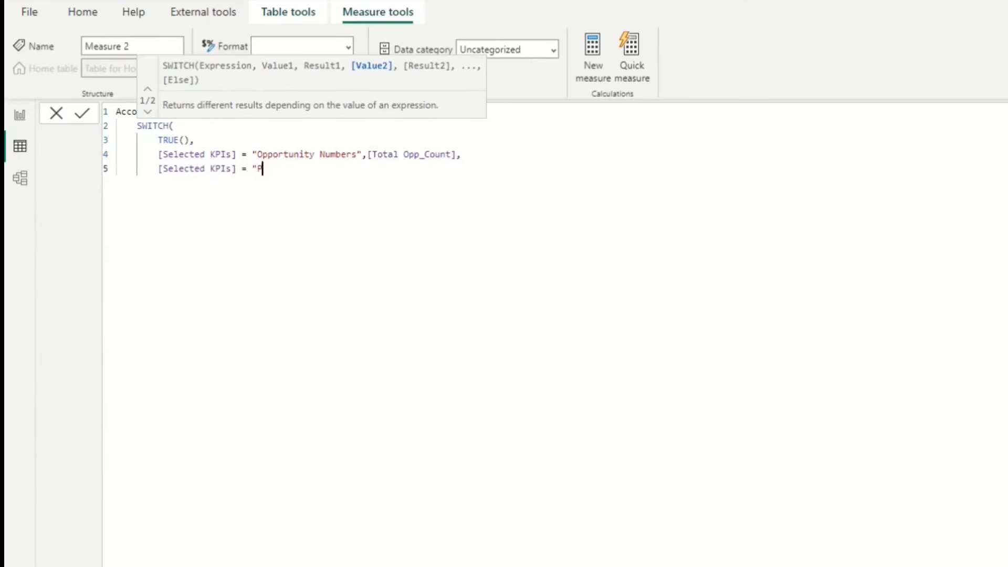
text(roduct Revenues", [Total P_Revenue])
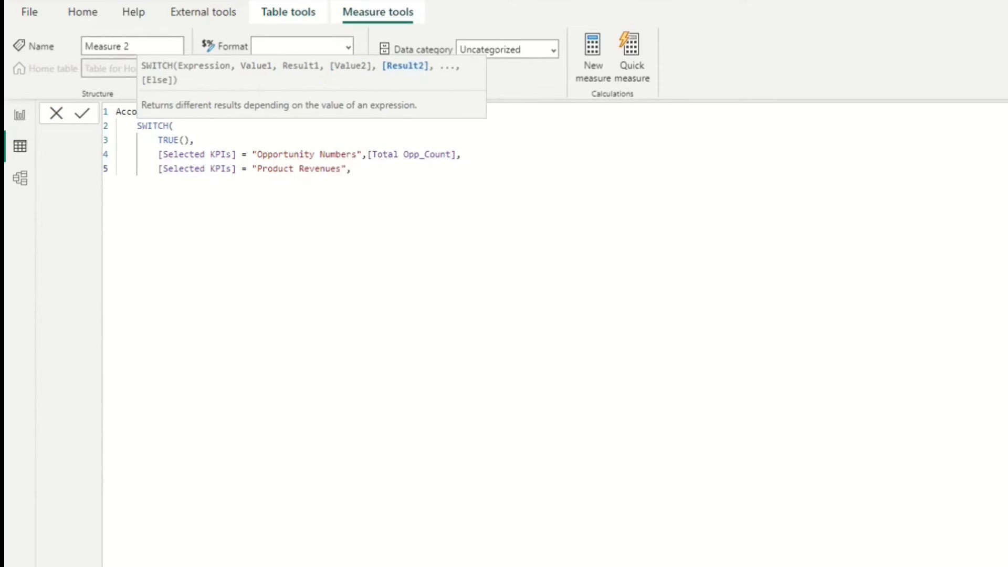
key(Down)
key(Down)
key(Down)
key(Tab)
text(,)
key(shift+Return)
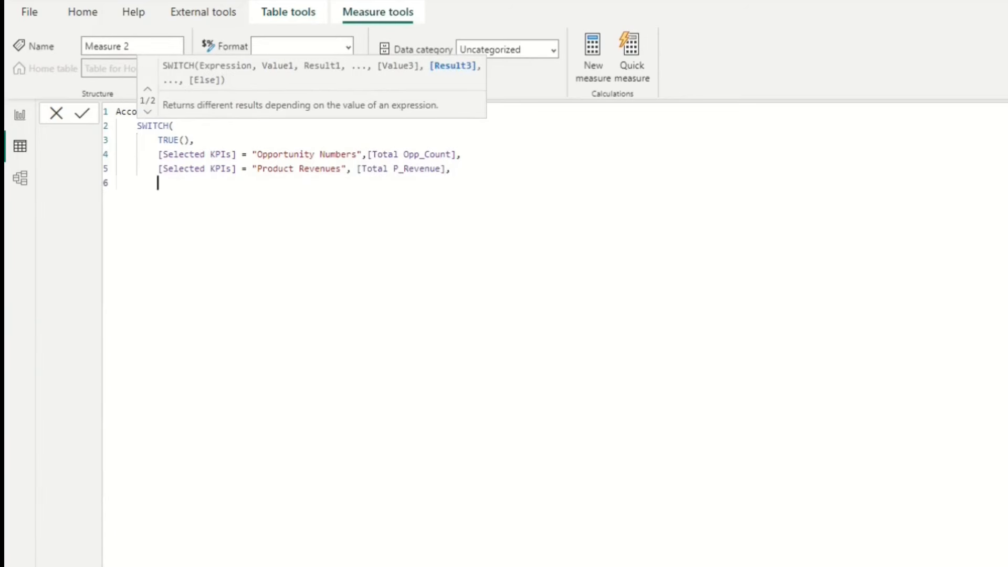
- Complete and commit the Account KPI values for sorting measure with a "Factored Product Revenues" condition returning [Total P_R_Revenue], then compare it with the rank index measure
text([Selected KPIs] = "Factored)
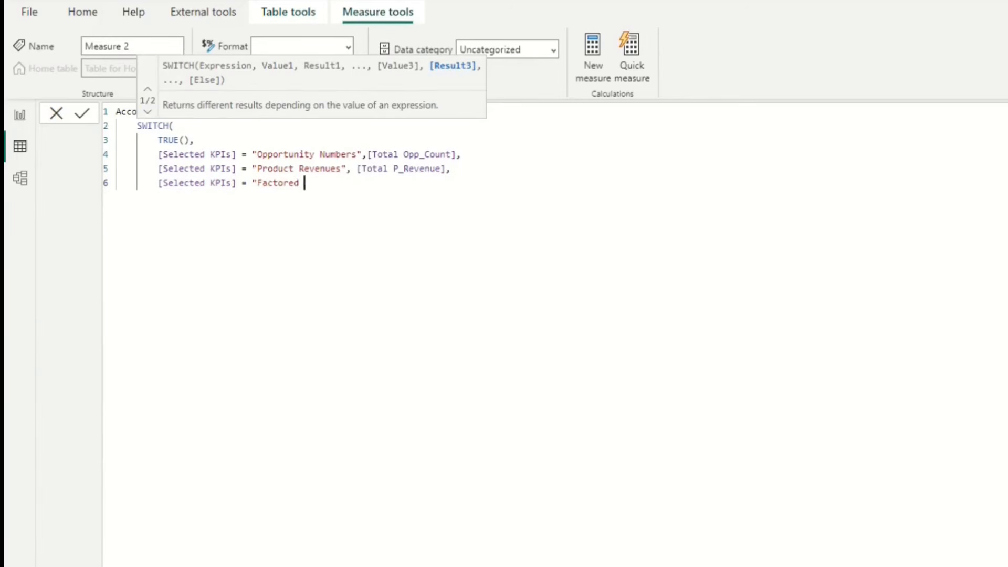
text( Product Revenues", [Tota)
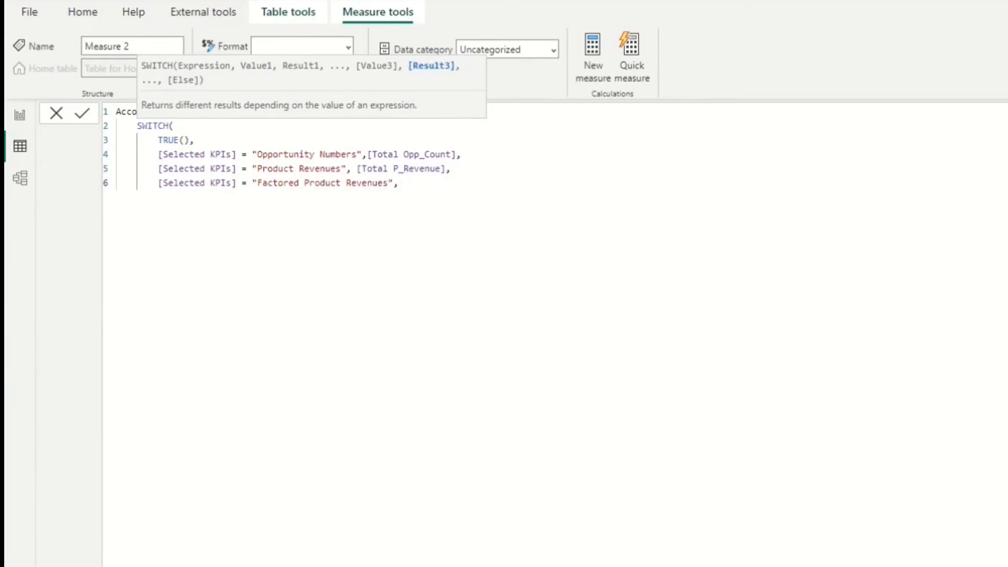
key(Tab)
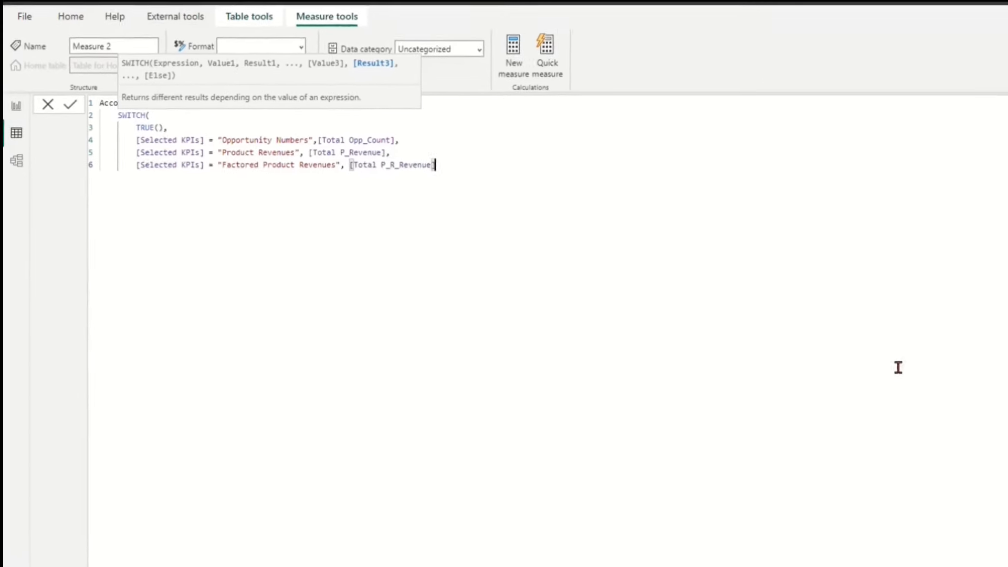
key(shift+Return)
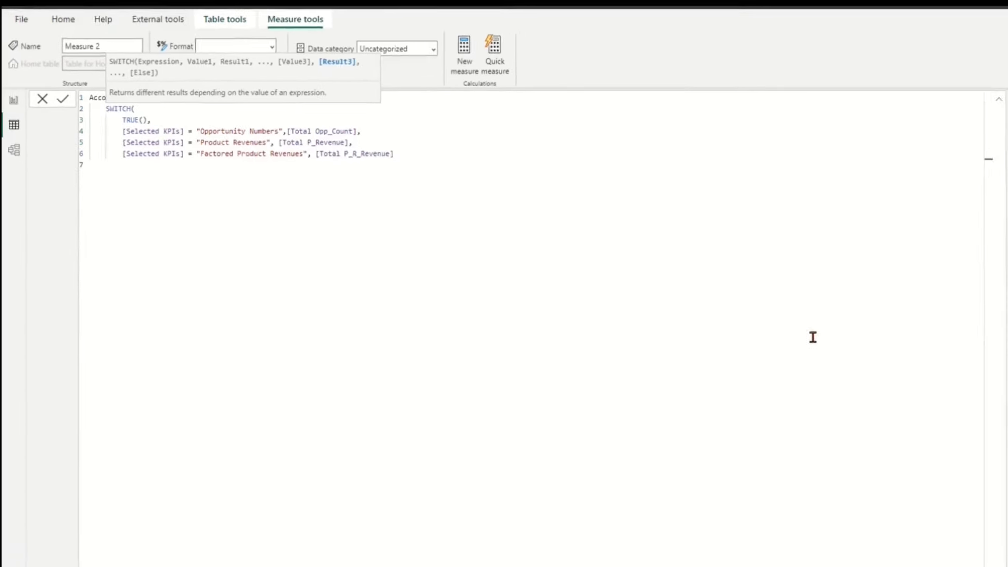
text())
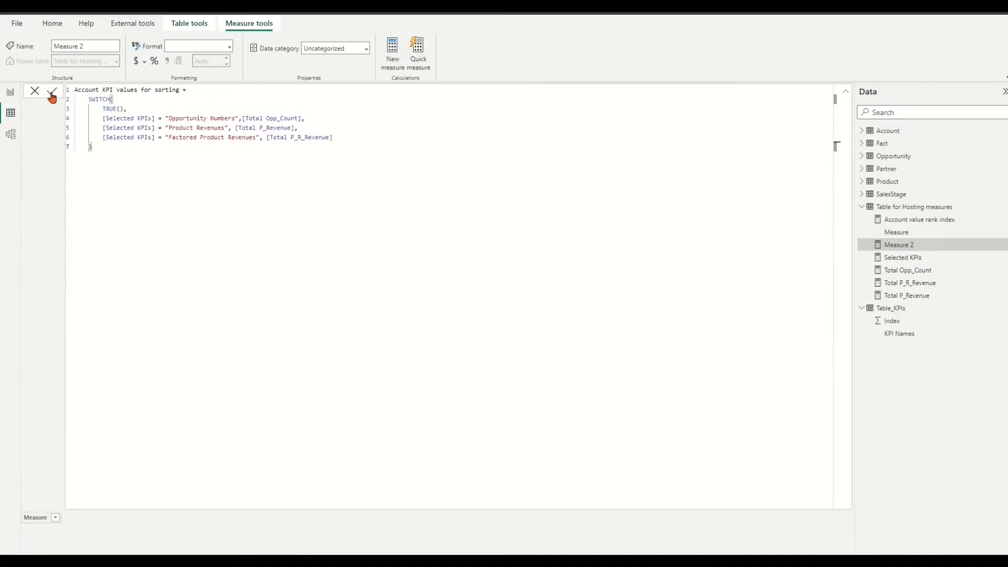
click(52, 94)
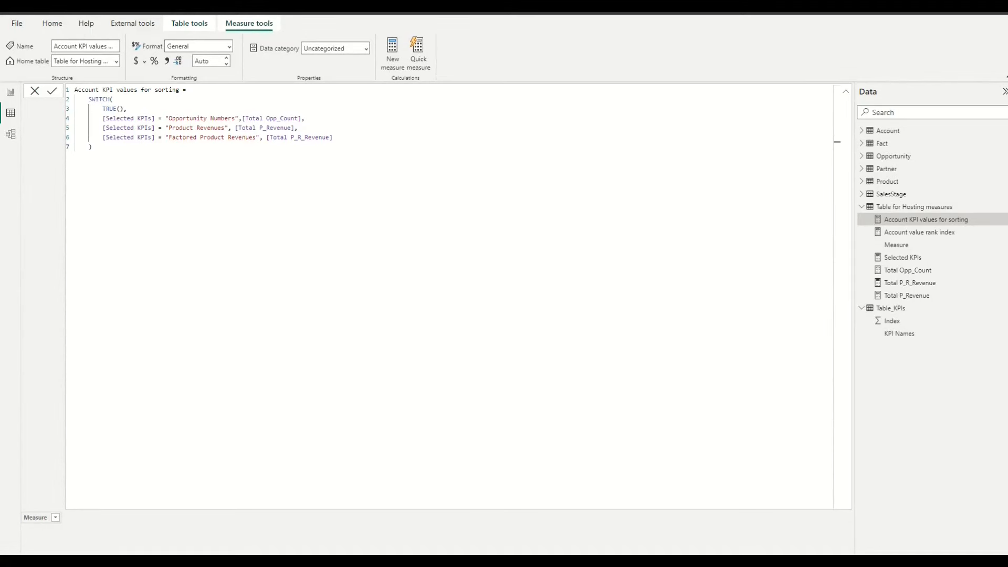
click(925, 235)
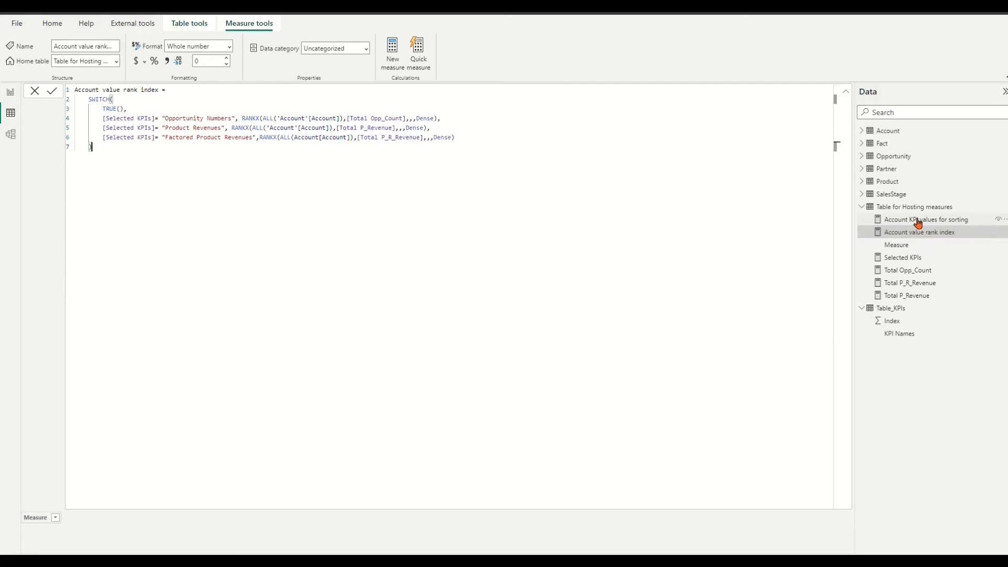
click(918, 222)
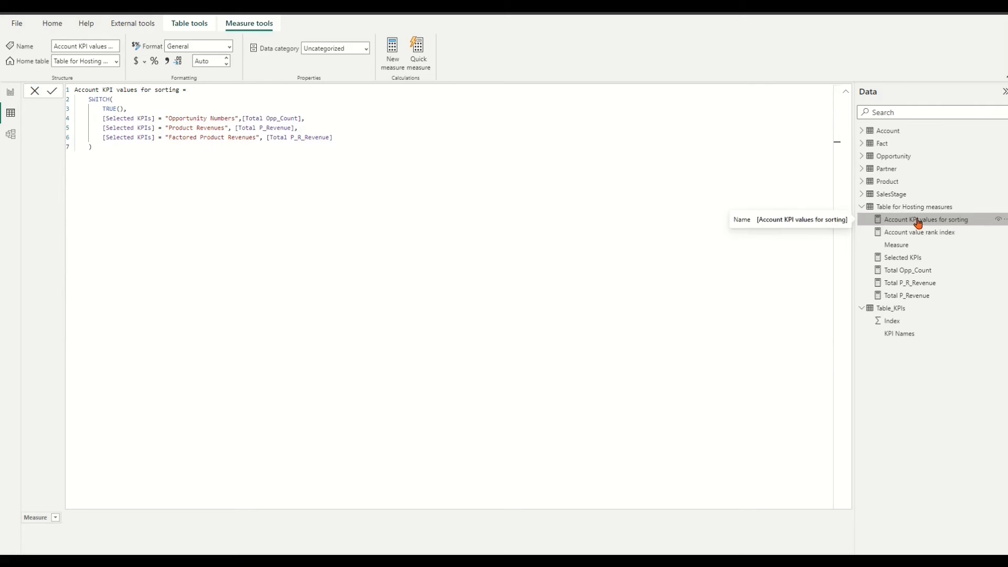
- Populate the empty KPI ranking slicer on the Top Accounts report page with KPI Names from Table_KPIs
click(11, 94)
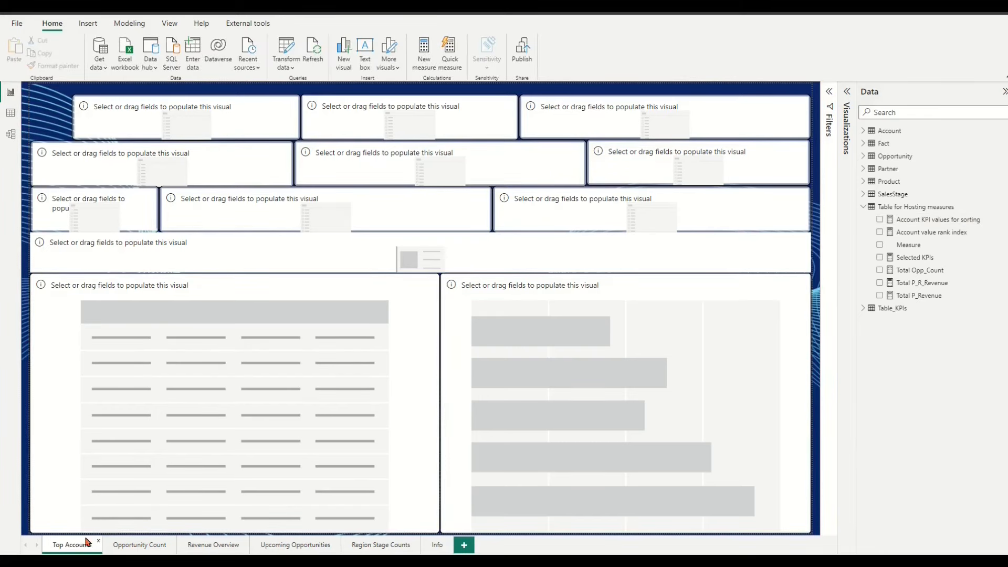
click(475, 119)
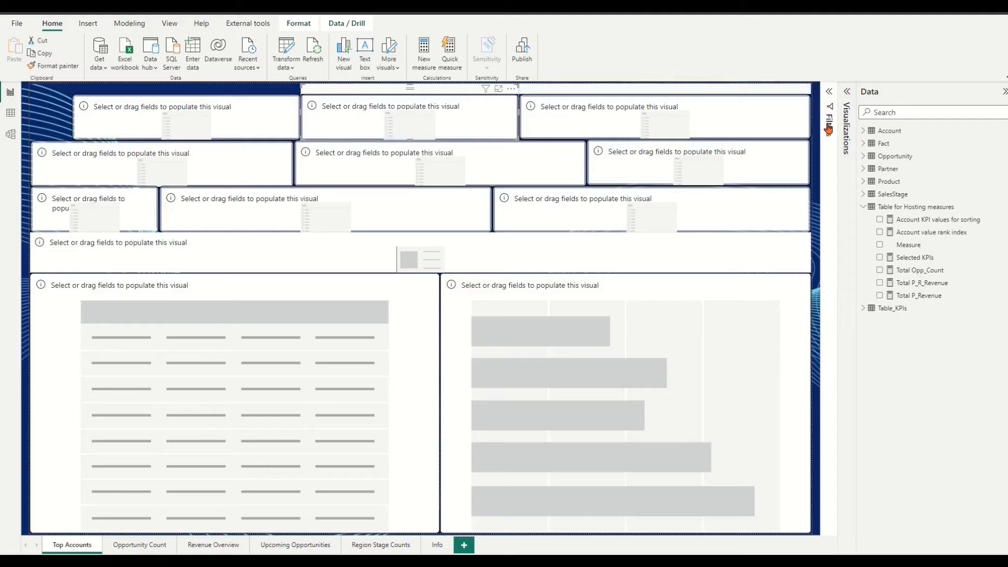
click(848, 93)
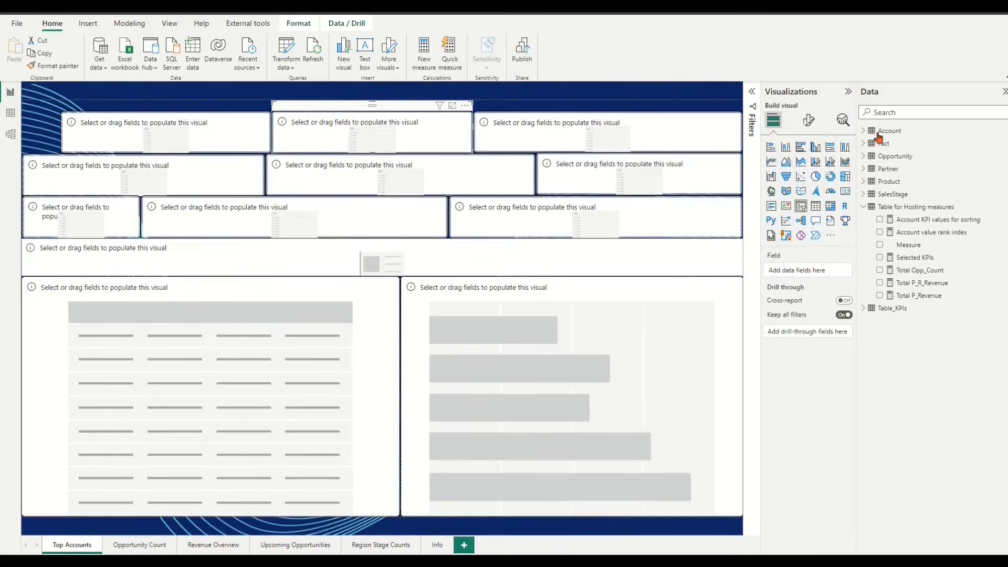
click(863, 308)
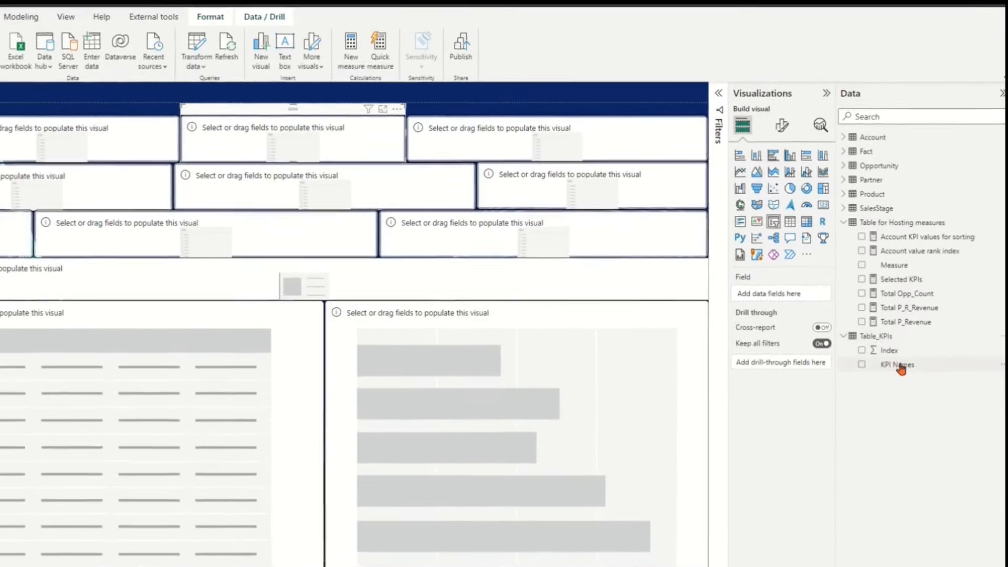
drag(901, 369, 816, 312)
drag(781, 346, 760, 333)
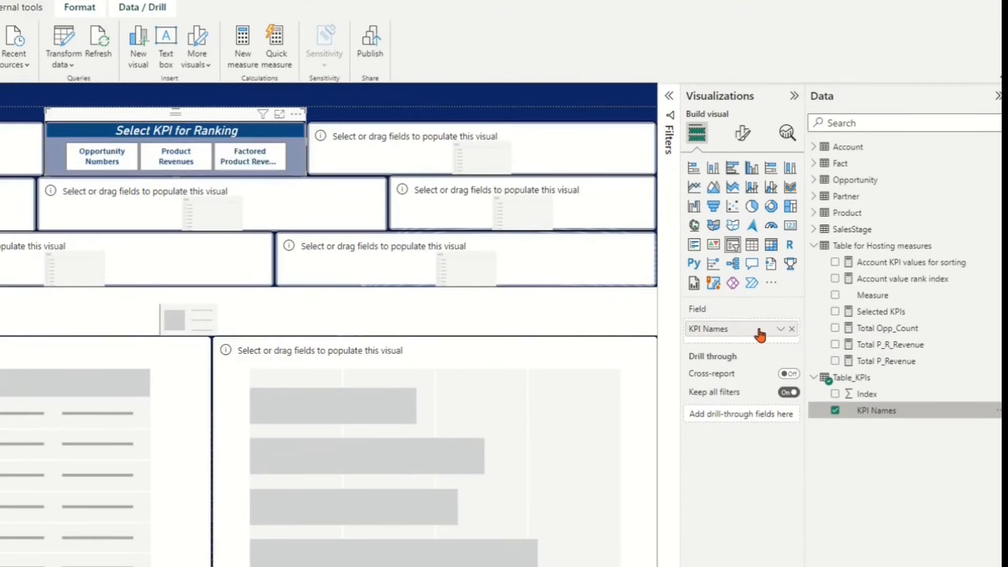
- Enable single selection in the settings of the Select KPI for Ranking slicer
click(744, 138)
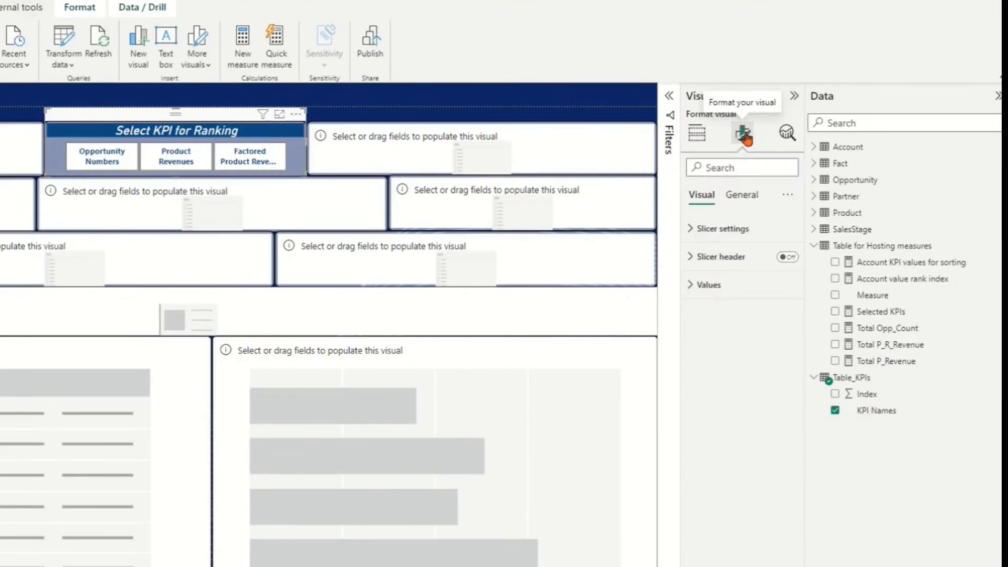
click(692, 231)
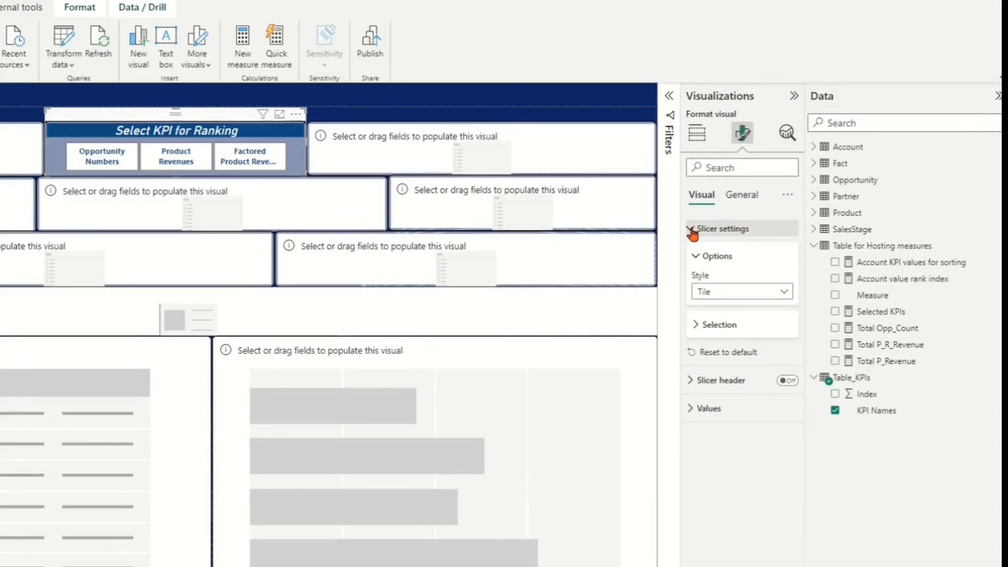
click(696, 326)
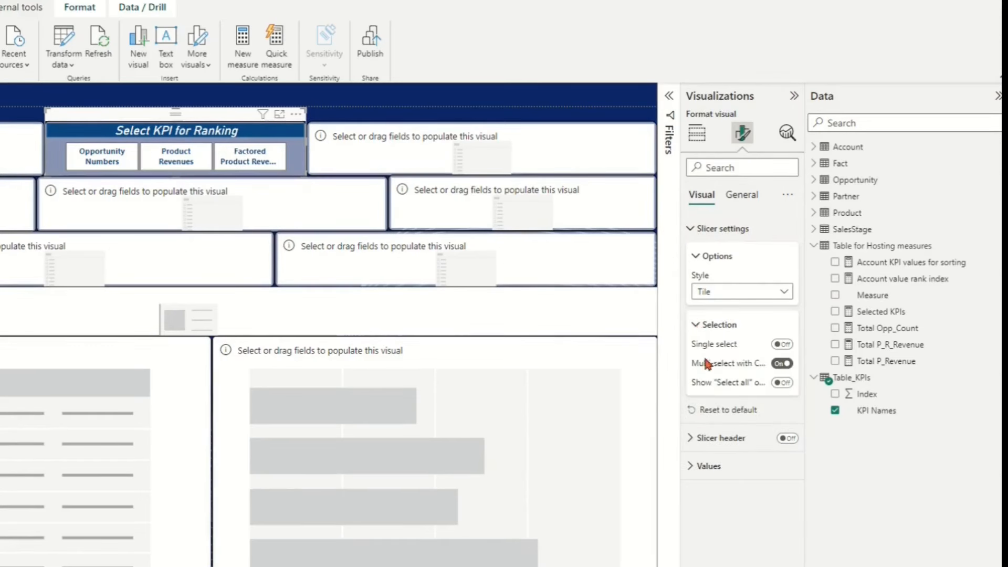
click(785, 344)
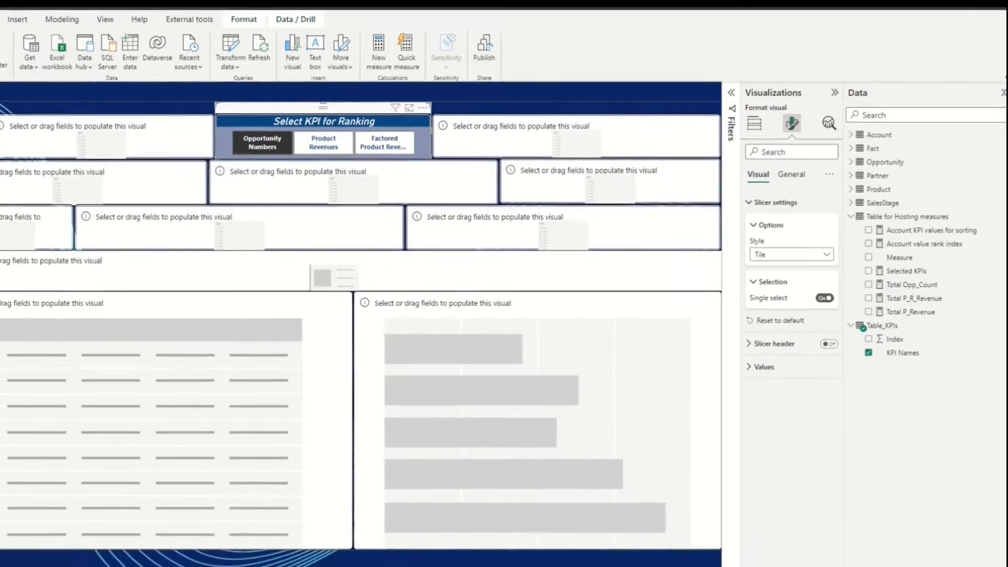
- Populate the empty table visual with Account, Total Opp_Count, Total P_Revenue and Total P_R_Revenue
click(814, 147)
click(357, 299)
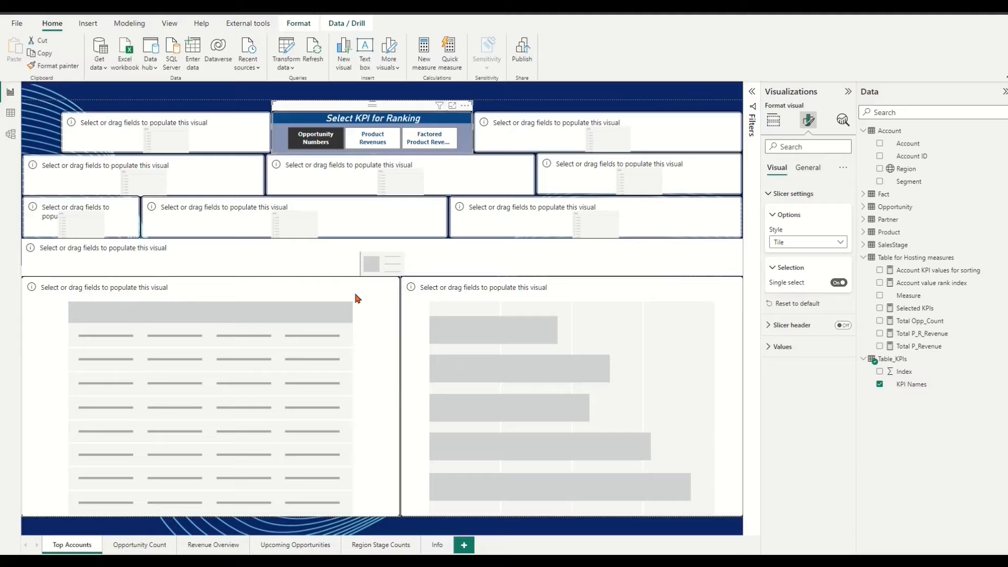
click(773, 120)
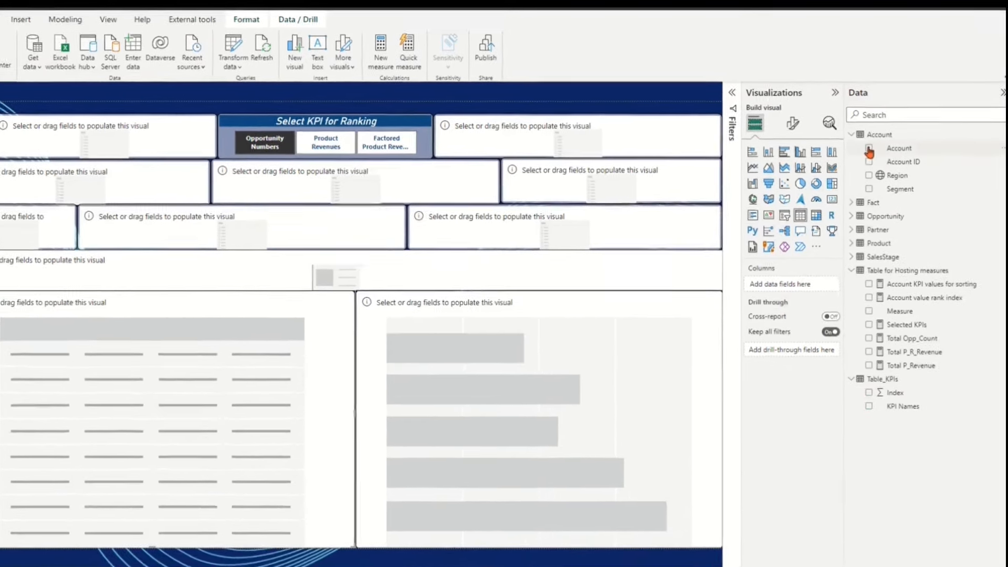
click(869, 149)
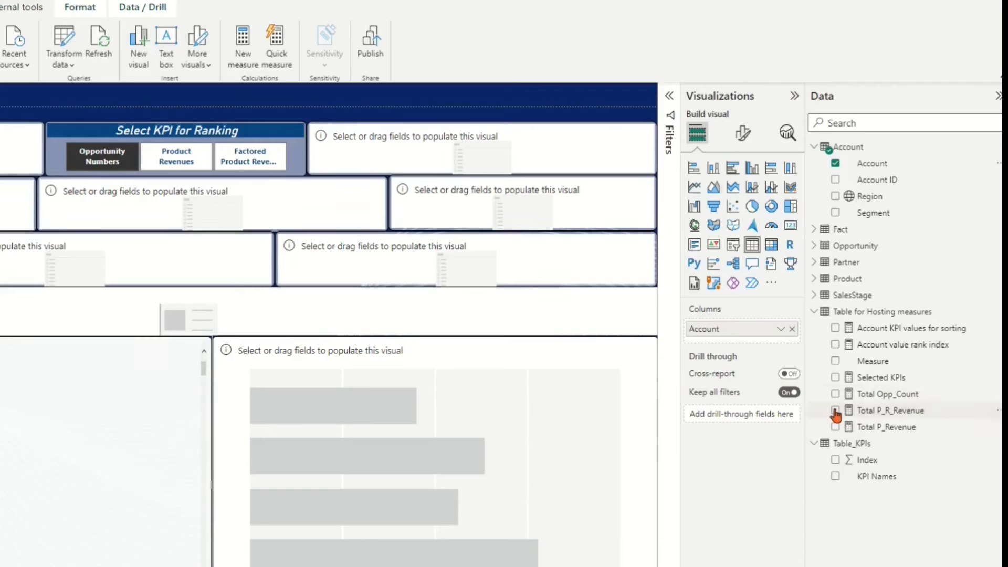
click(835, 394)
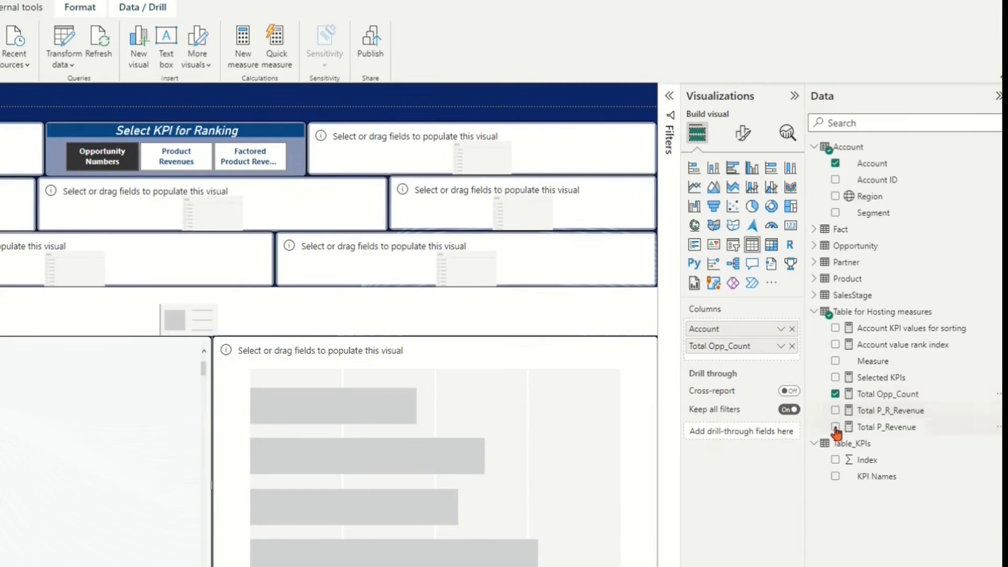
click(835, 426)
click(835, 411)
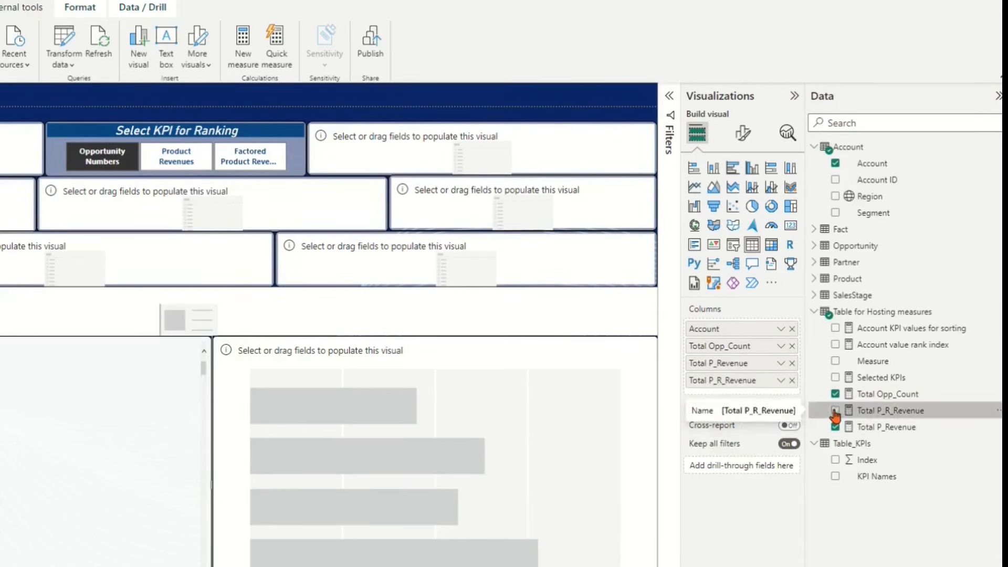
- Add Account value rank index to the account table and sort the table by it in ascending order
click(834, 344)
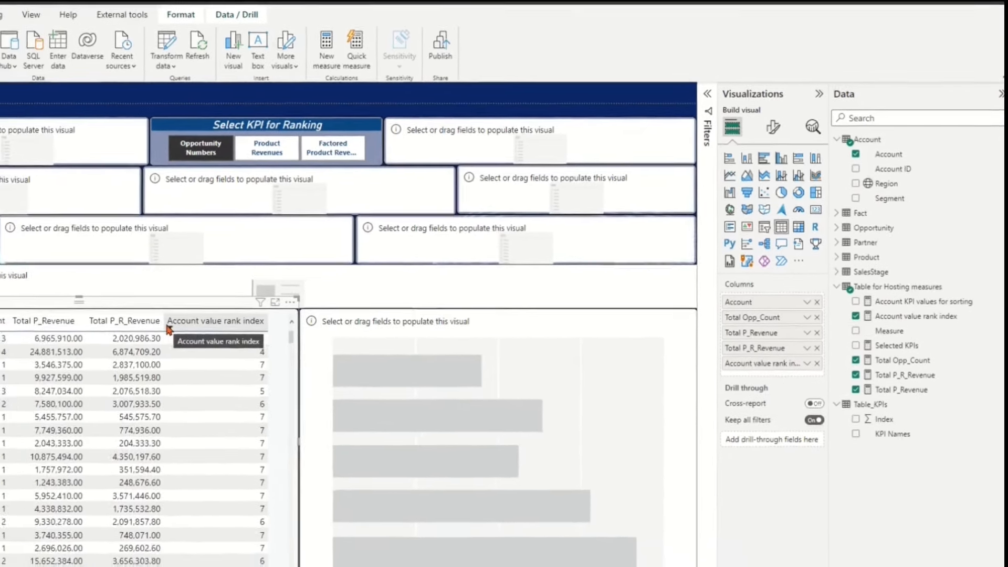
click(128, 336)
click(129, 336)
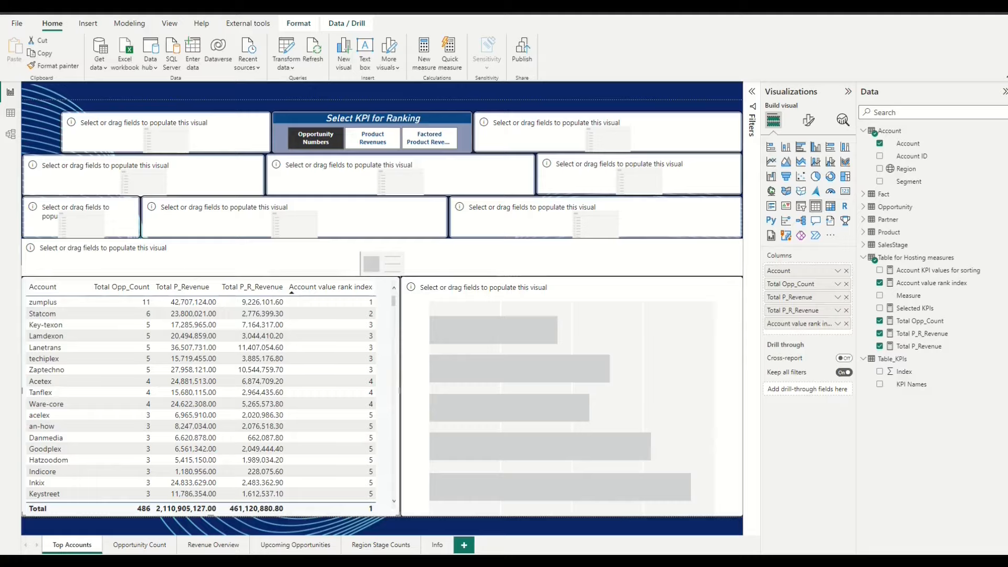
- Populate the empty bar chart with Account on the Y-axis and Account KPI values for sorting on the X-axis
click(717, 290)
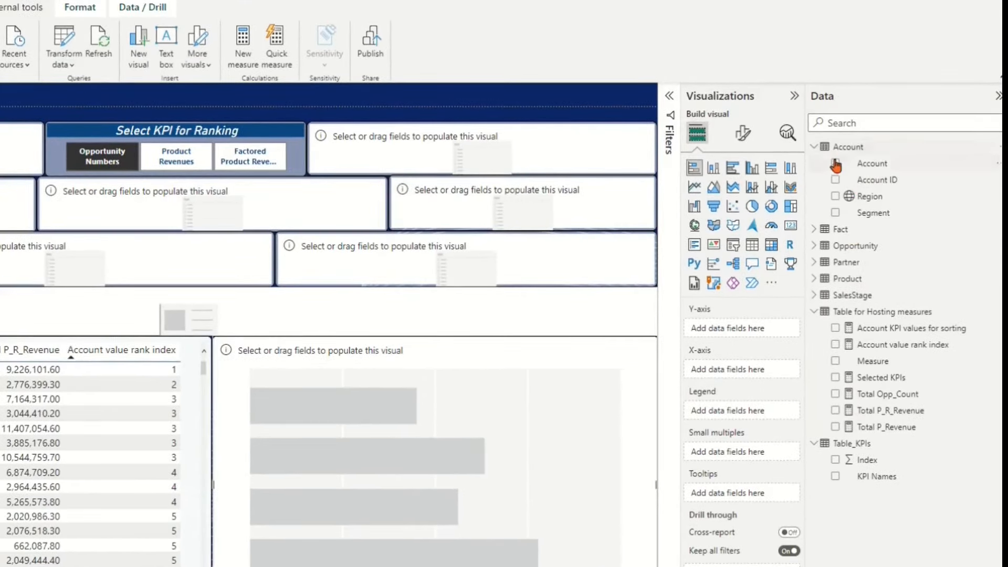
drag(879, 172, 744, 331)
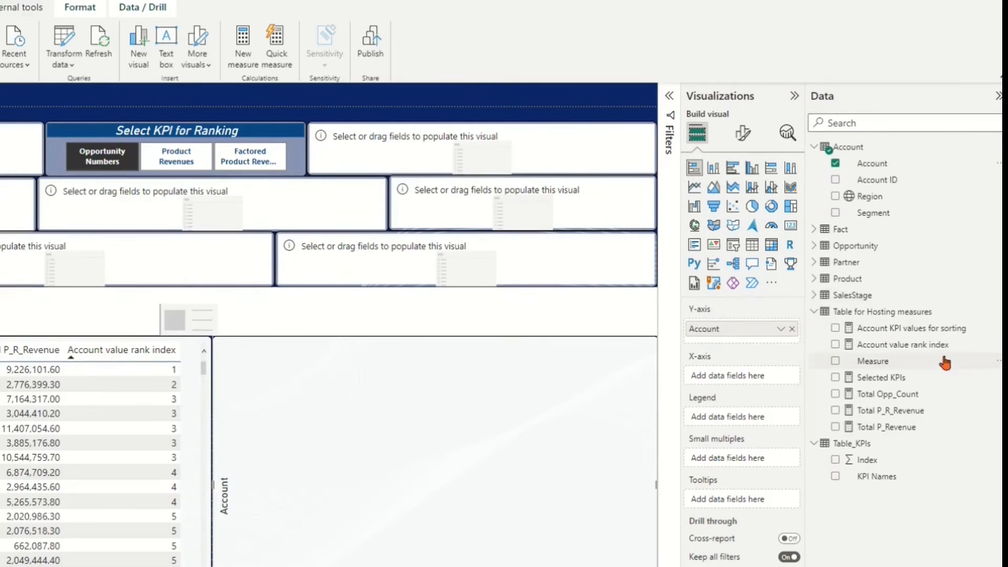
drag(942, 332, 801, 363)
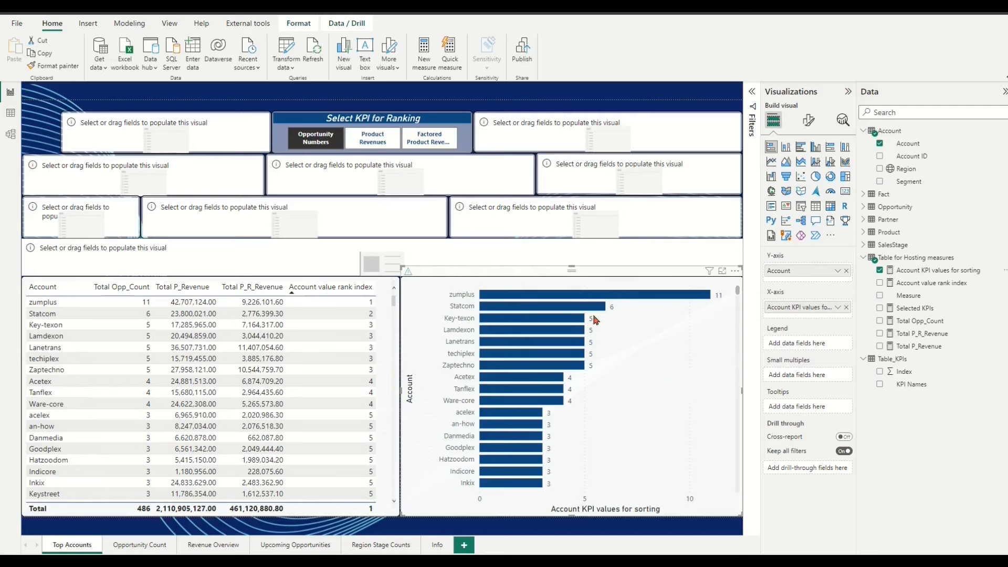
- Test the KPI slicer by switching among Product Revenues, Factored Product Revenues and Opportunity Numbers, checking the table and bar chart
click(370, 140)
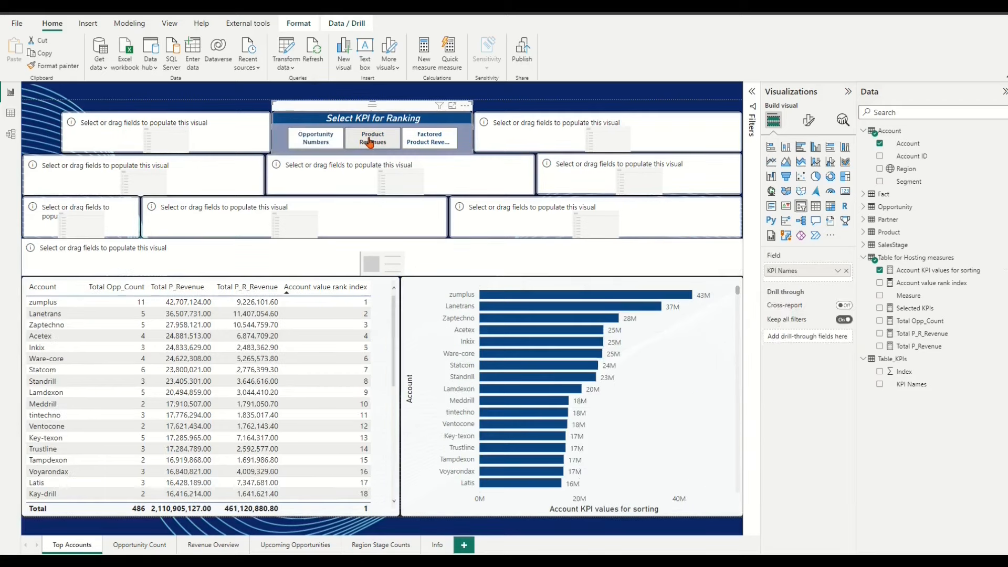
click(430, 139)
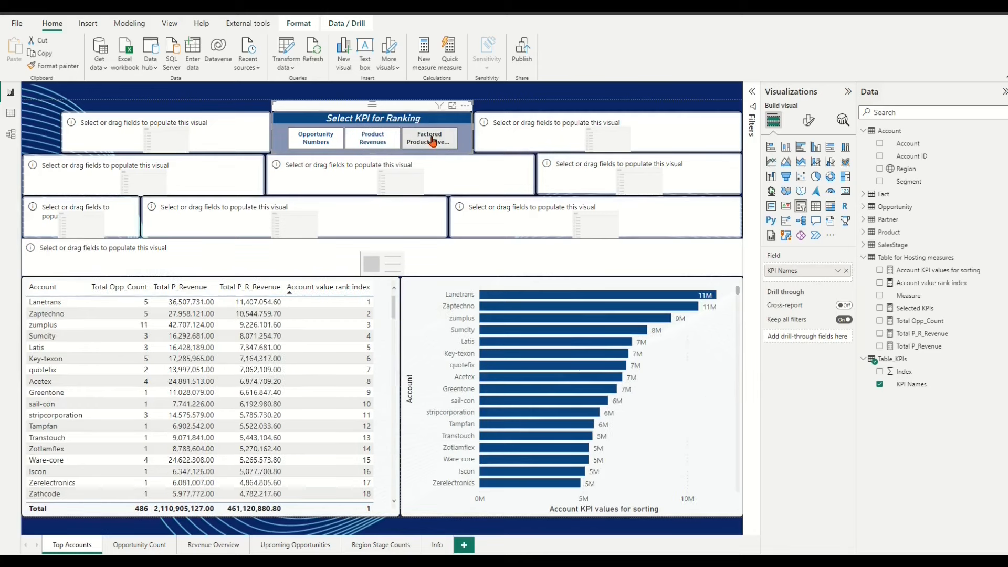
click(315, 140)
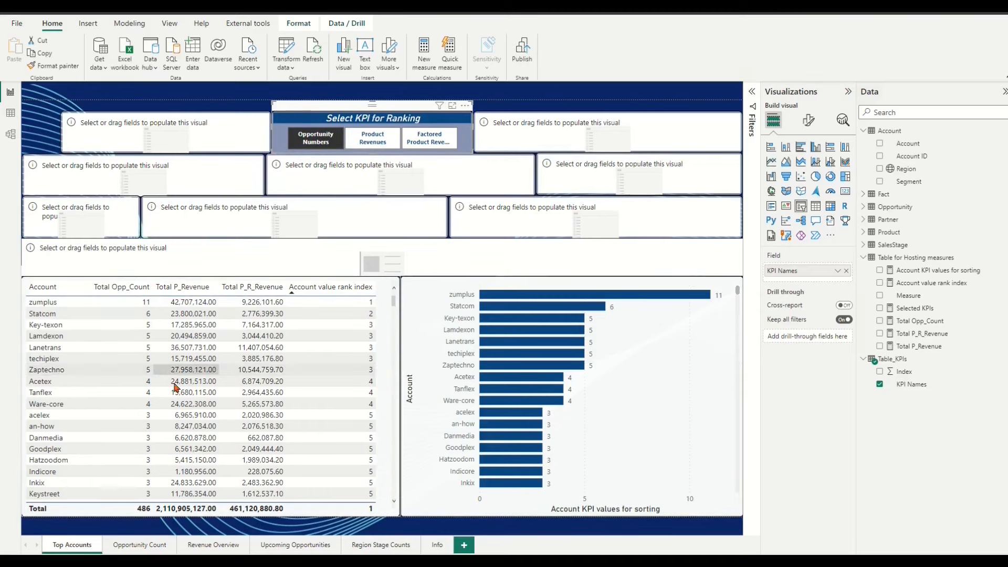
click(377, 137)
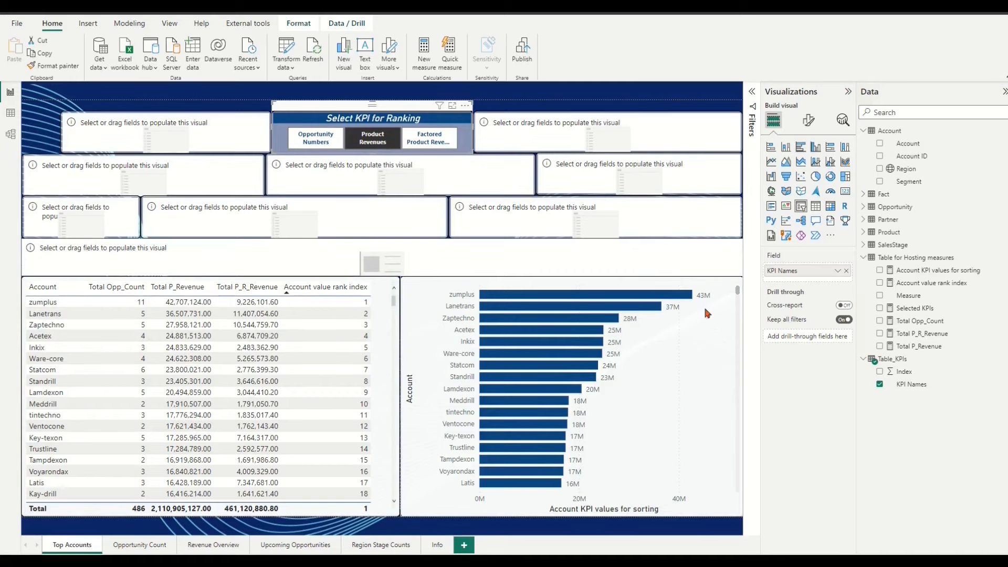
click(425, 138)
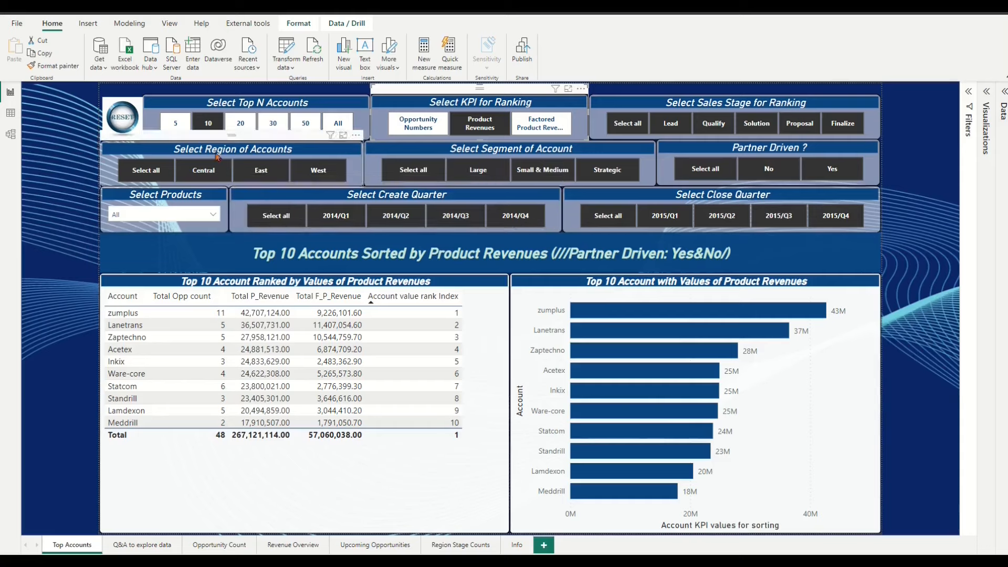
- Test the Top N slicer with 5, 10, 20 and All accounts under Product Revenues and Factored Product Revenues
click(176, 126)
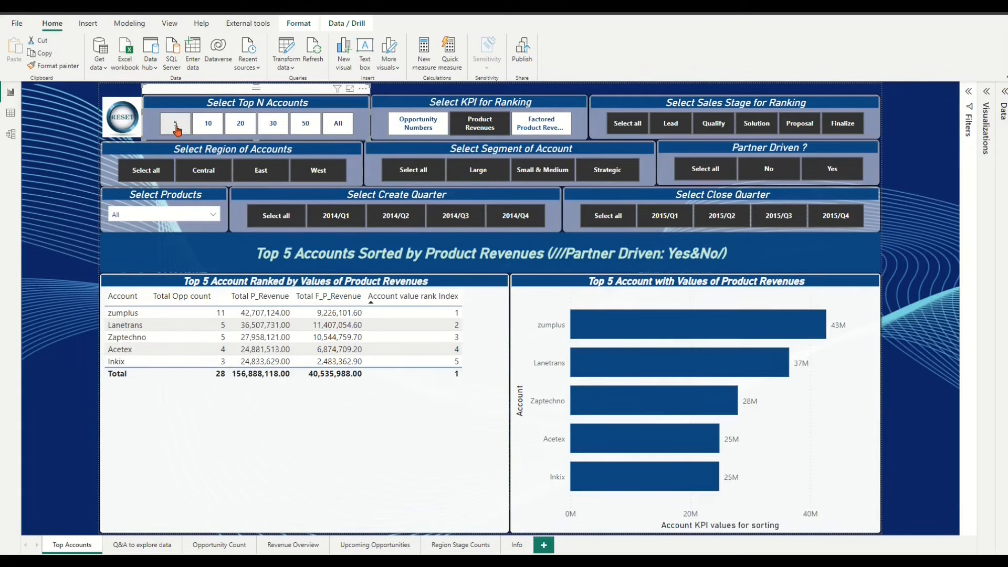
click(211, 125)
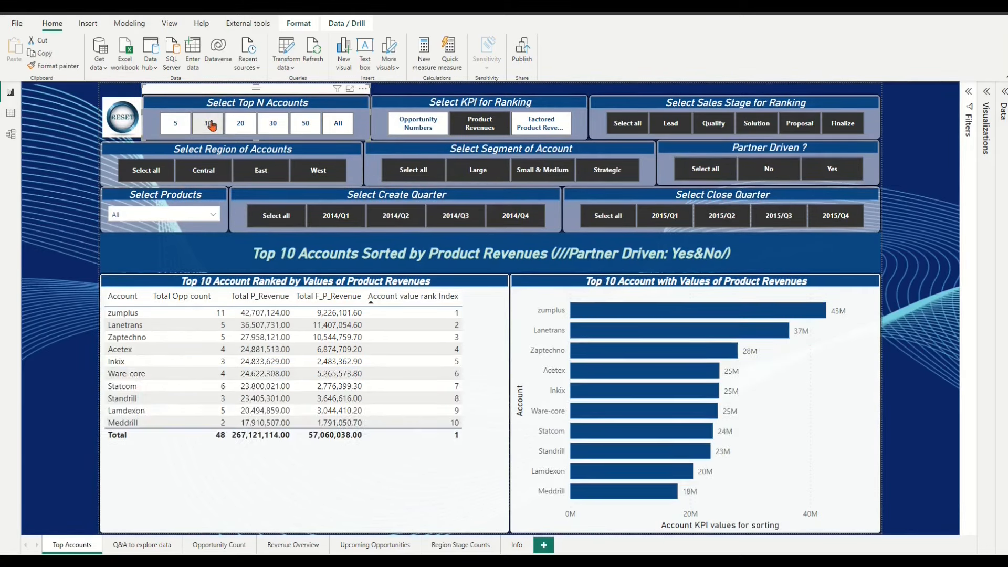
click(242, 126)
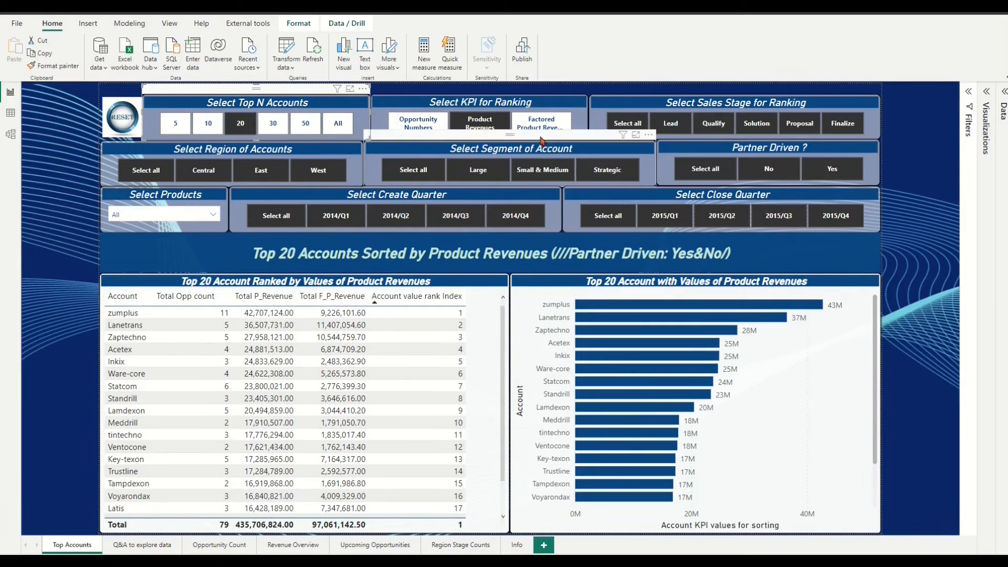
click(542, 126)
click(175, 124)
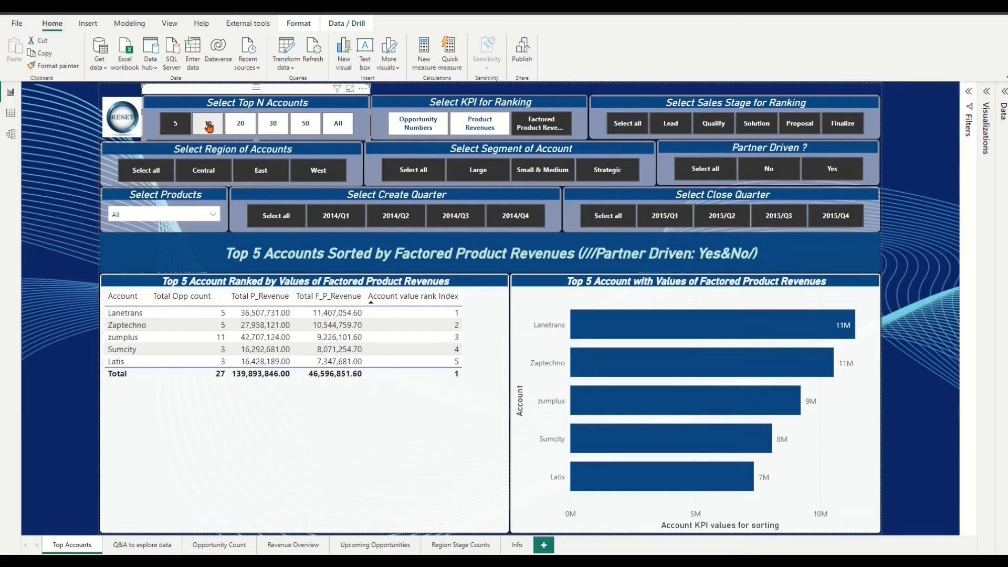
click(336, 126)
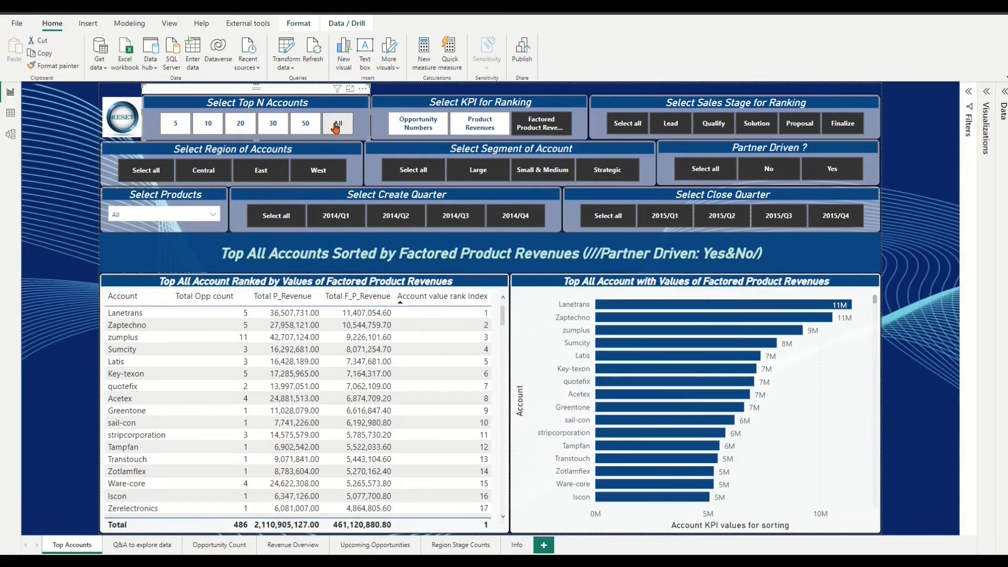
click(208, 125)
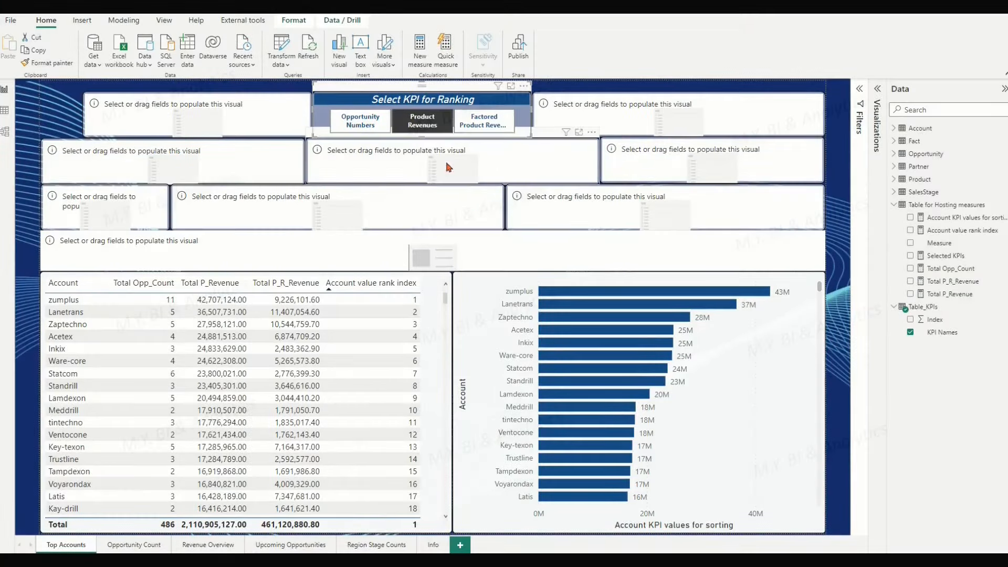
- Review the Table_KPIs data and the model's table relationships, returning to the report page
click(5, 111)
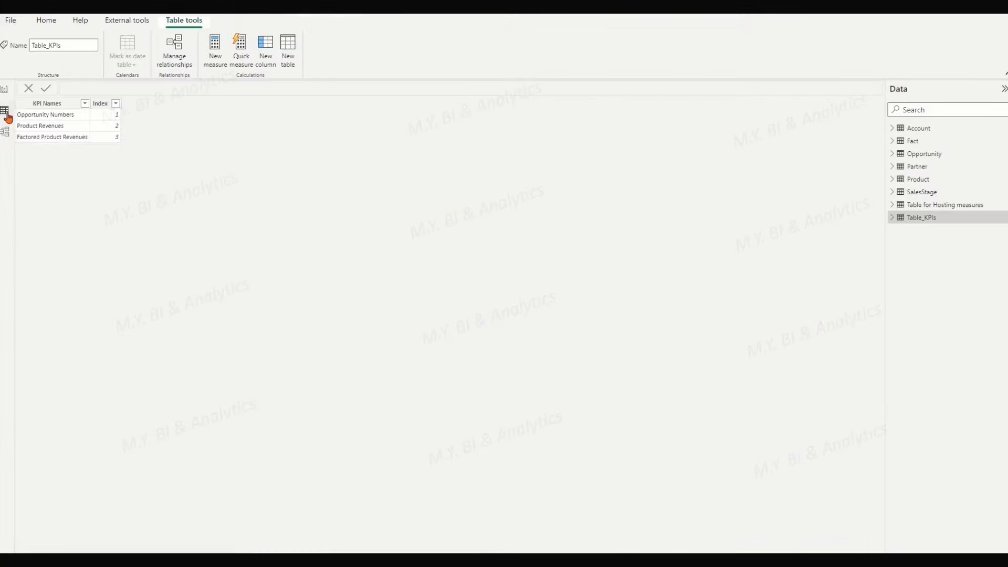
click(6, 134)
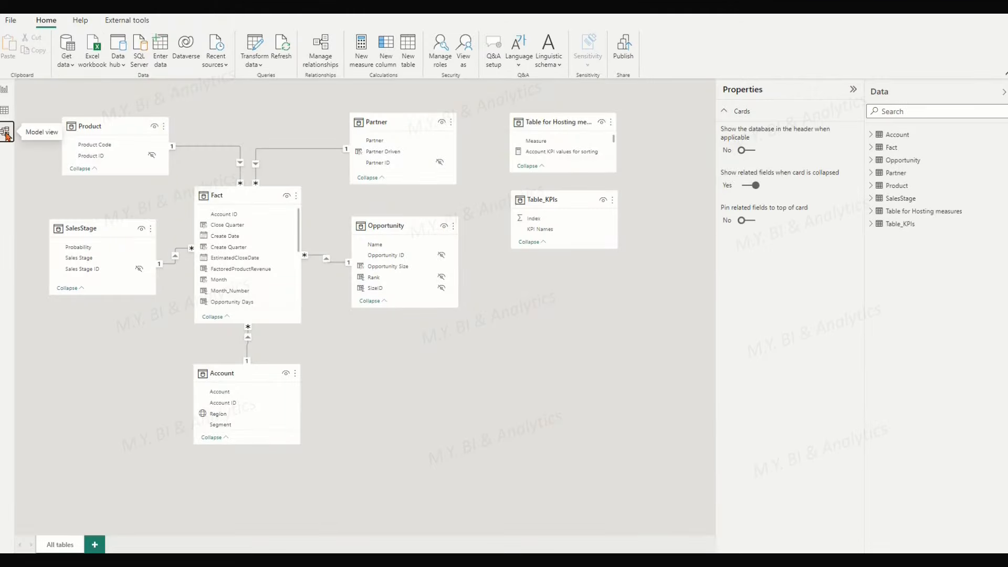
click(5, 90)
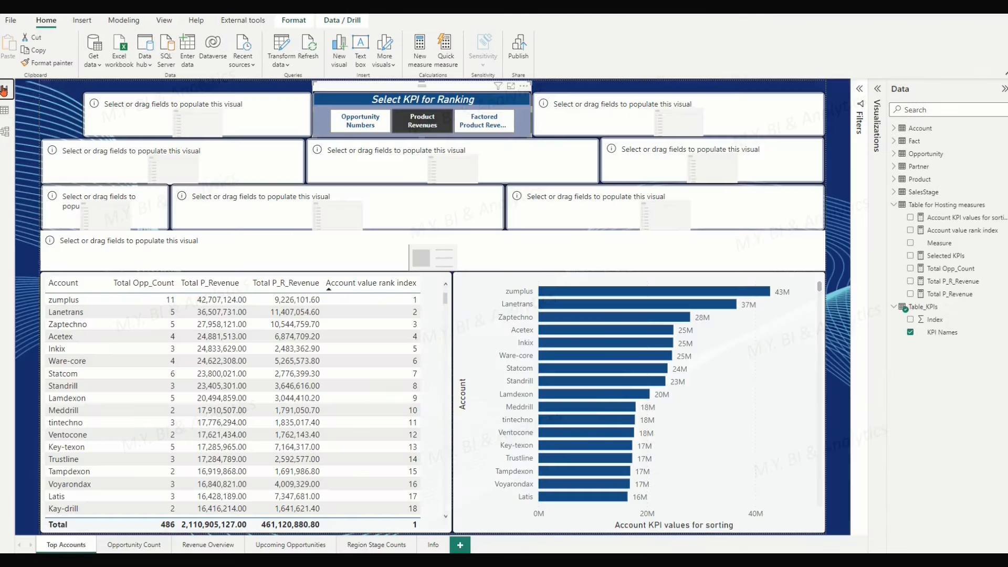
- Check the account table and bar chart under Opportunity Numbers, Product Revenues and Factored Product Revenues, ending on Product Revenues
click(362, 124)
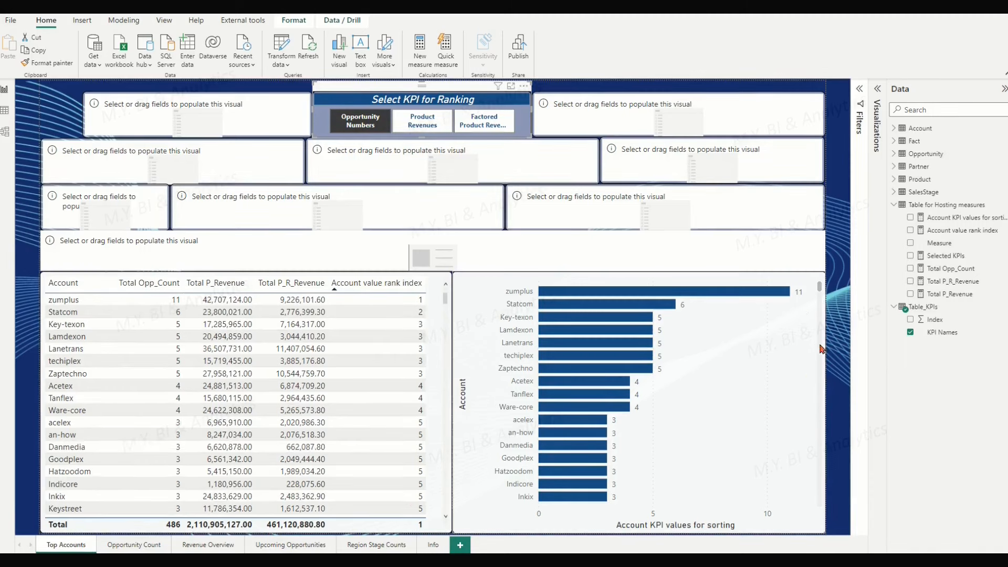
click(420, 121)
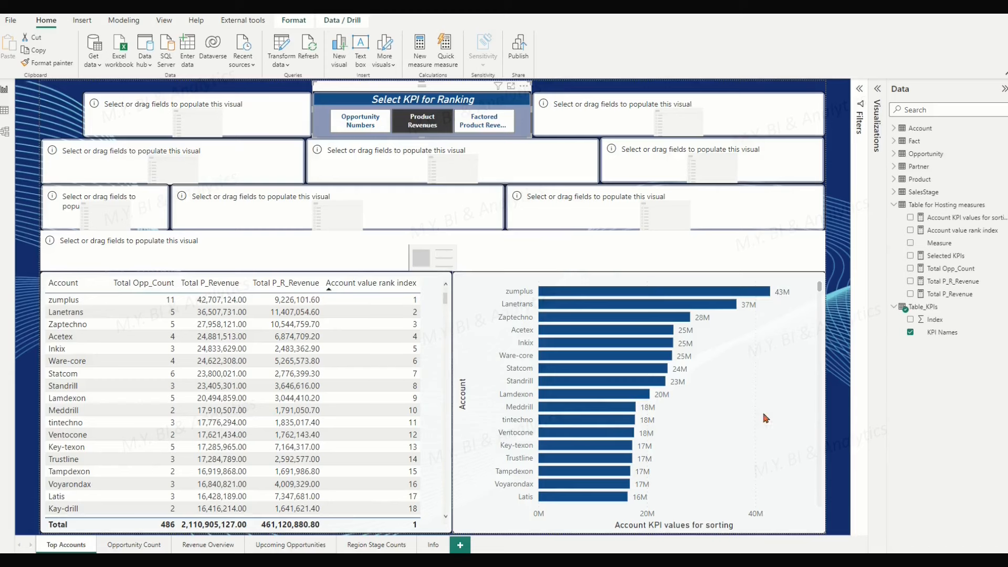
click(494, 125)
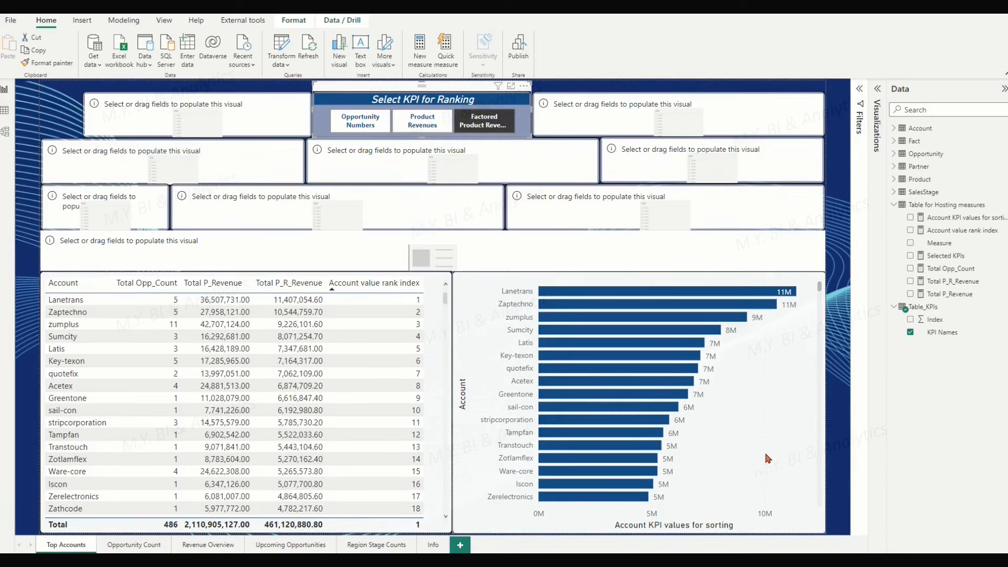
click(420, 125)
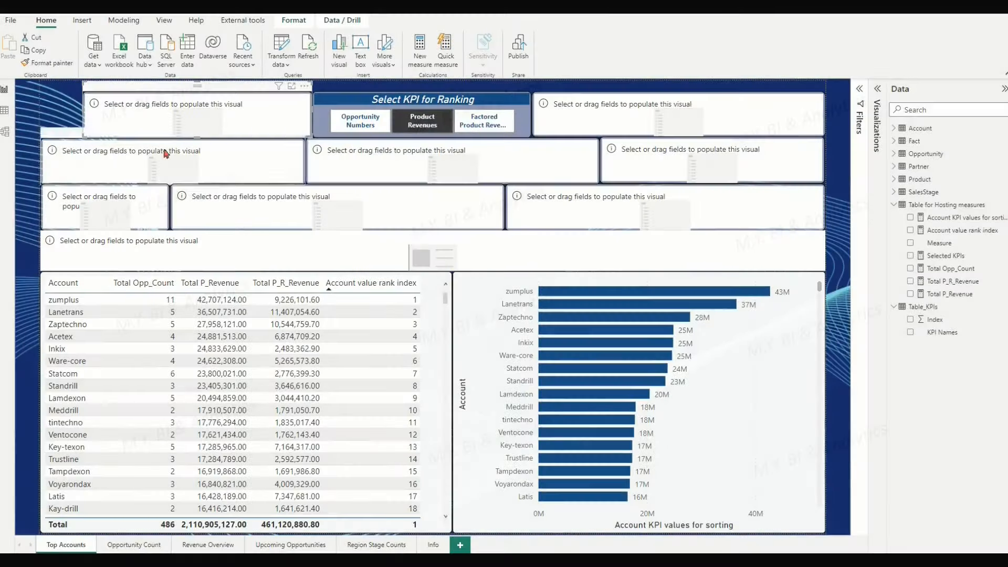
- Start a manually entered data table named "Table for Top N Selection"
click(5, 111)
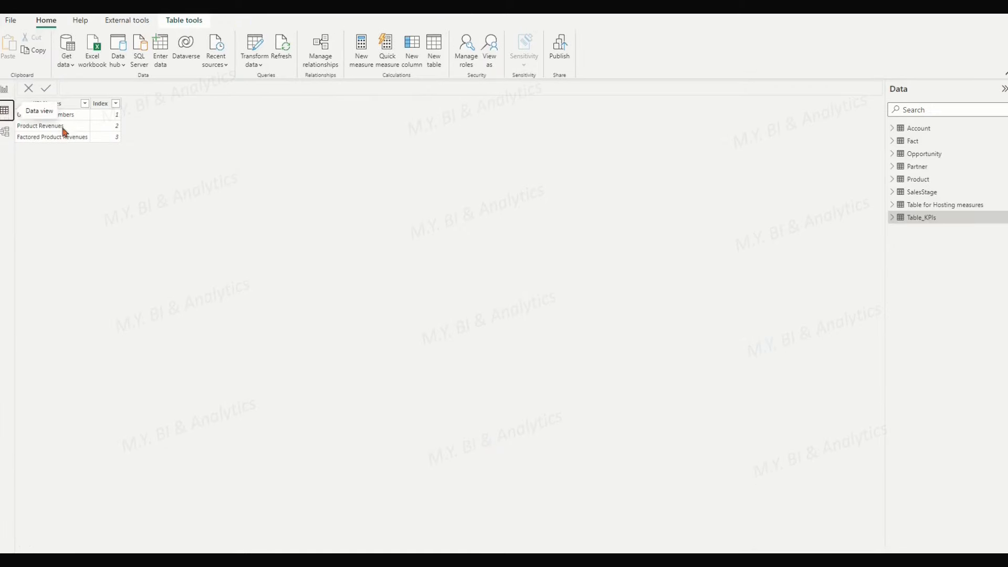
click(161, 49)
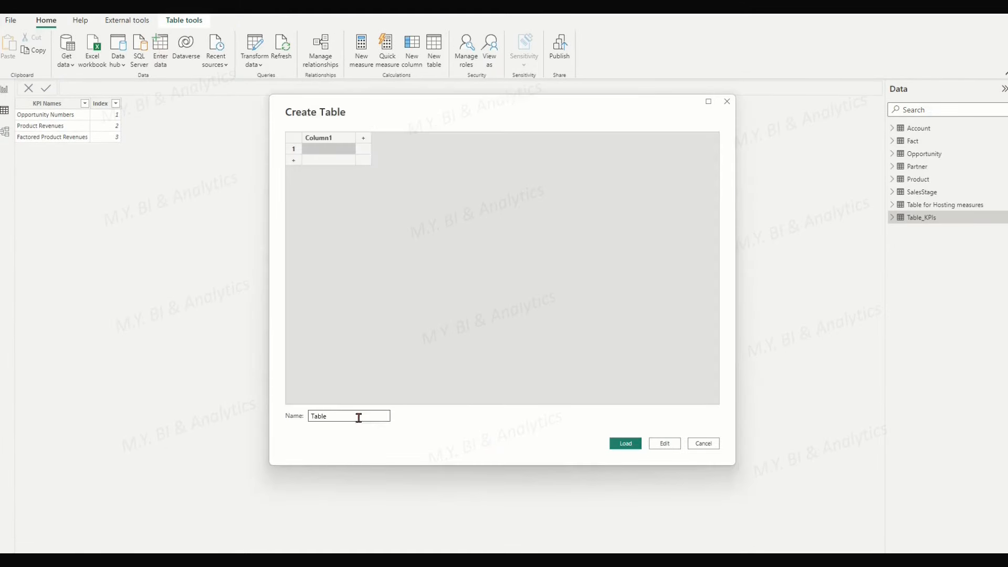
text(for Top)
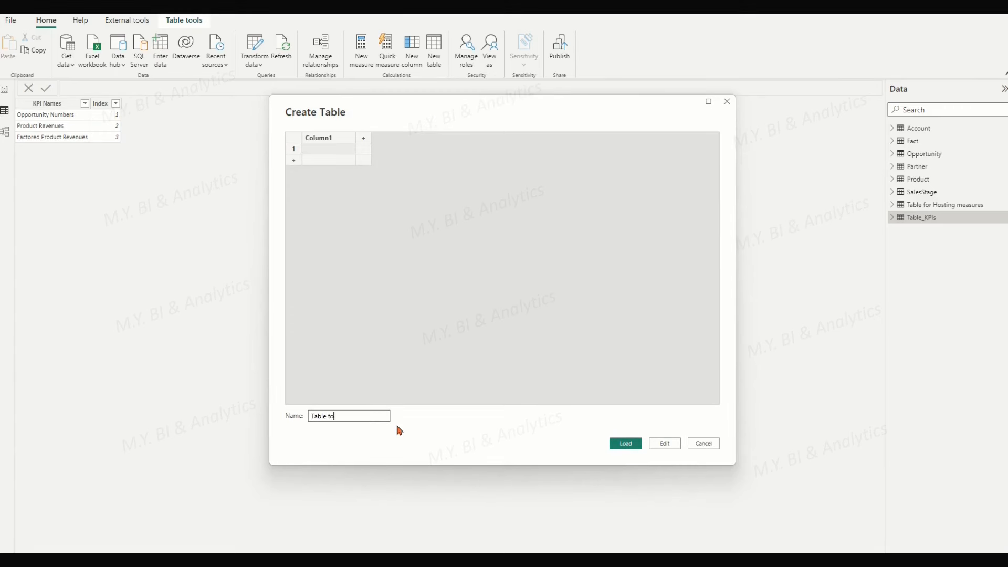
text(N Selection)
click(454, 437)
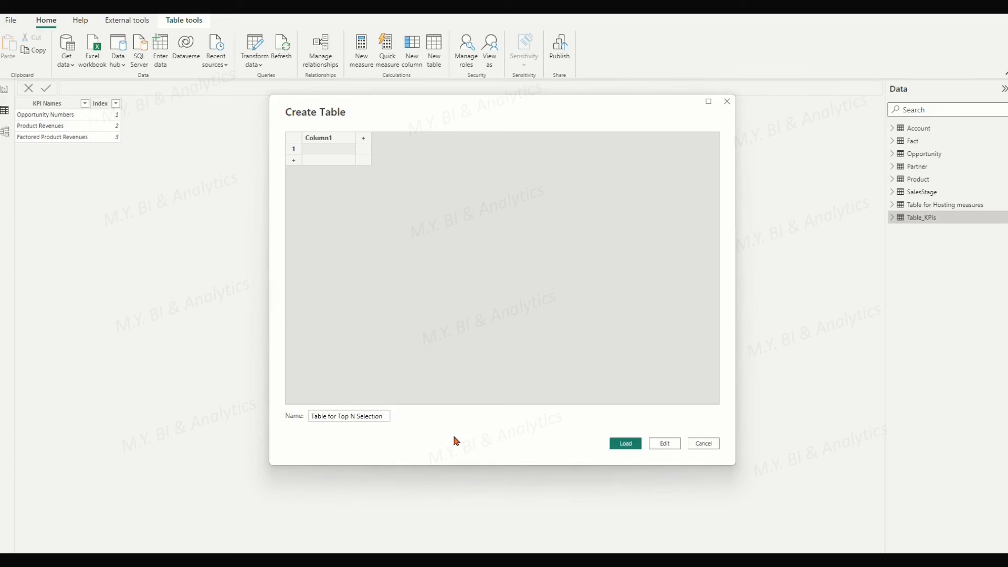
- Name the first column Top N and fill its rows with 5, 10, 20, 30, 50 and 1000
double_click(313, 140)
text(Top N)
click(345, 153)
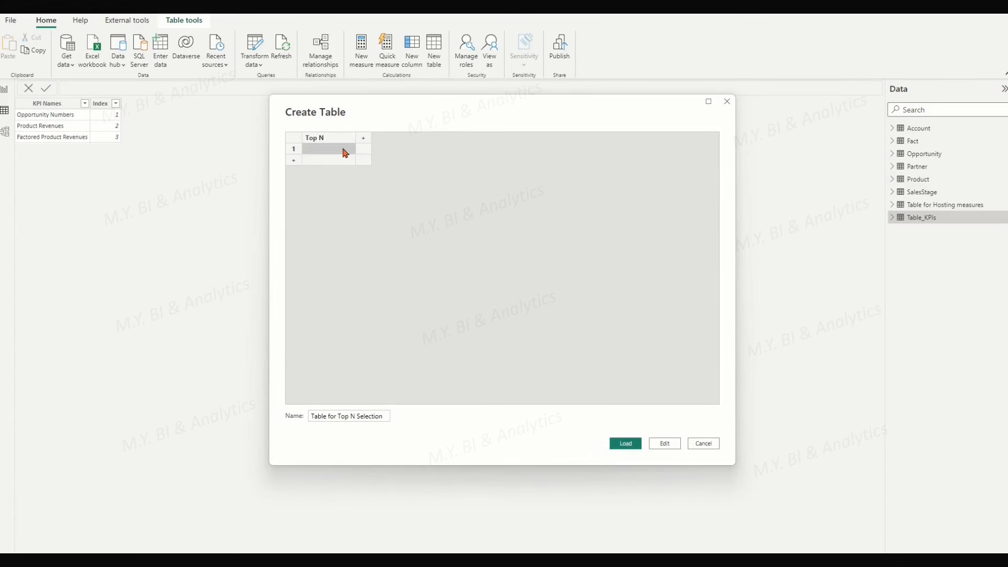
text(5)
key(Return)
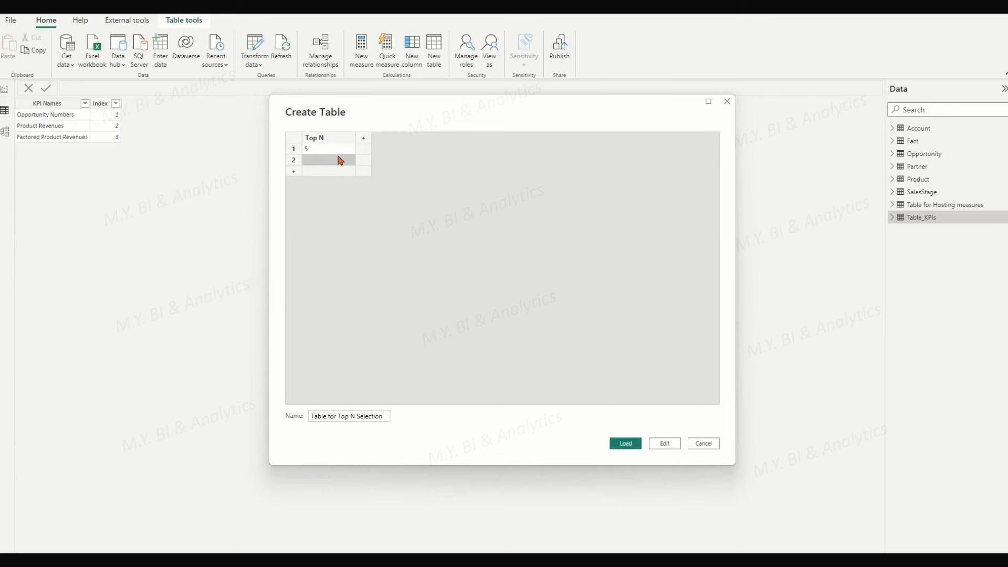
text(10)
key(Return)
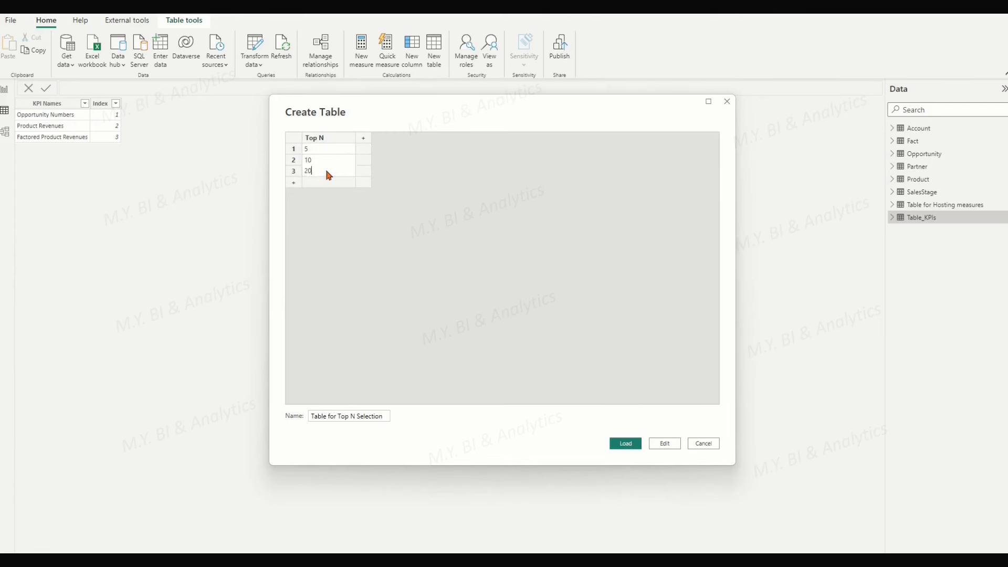
key(Return)
text(3)
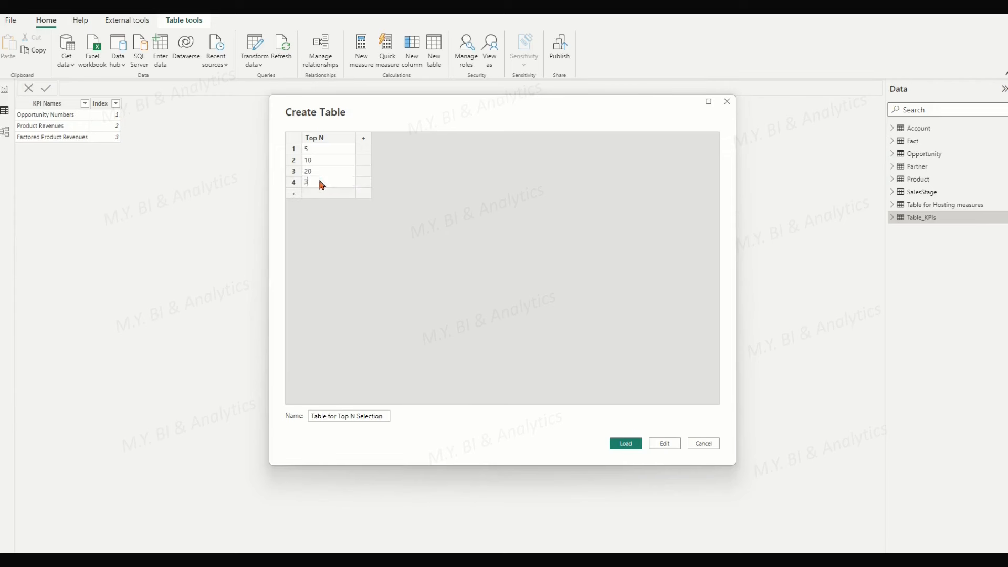
text(0)
click(315, 195)
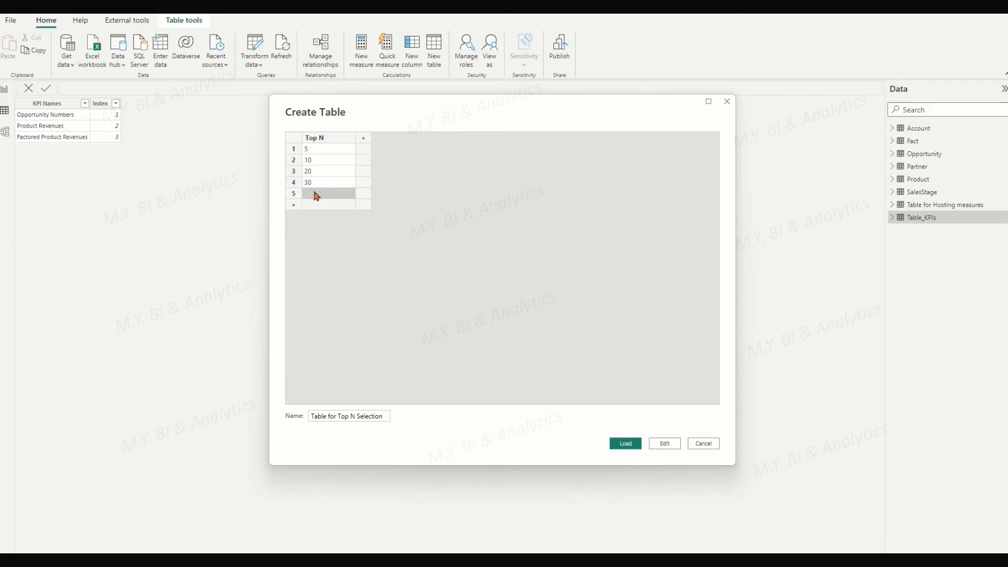
text(50)
click(326, 208)
text(1000)
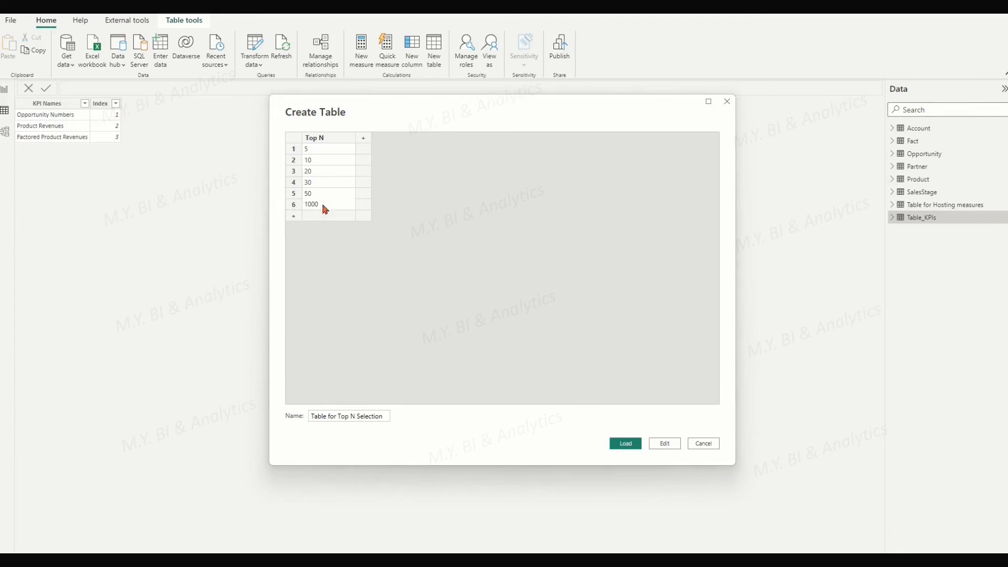
click(360, 260)
- Add a second column named "Label for Top N" to the new table
click(367, 140)
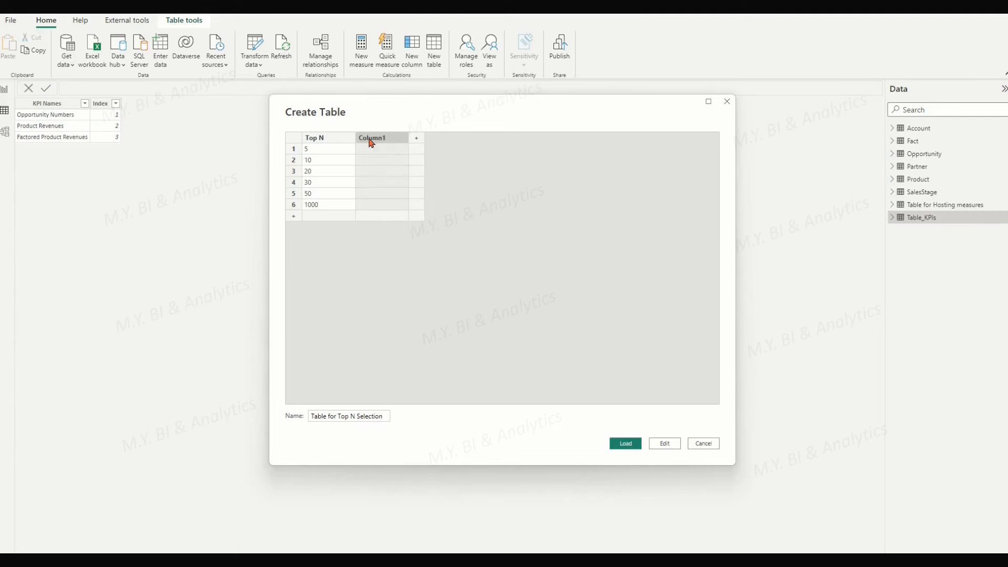
double_click(382, 139)
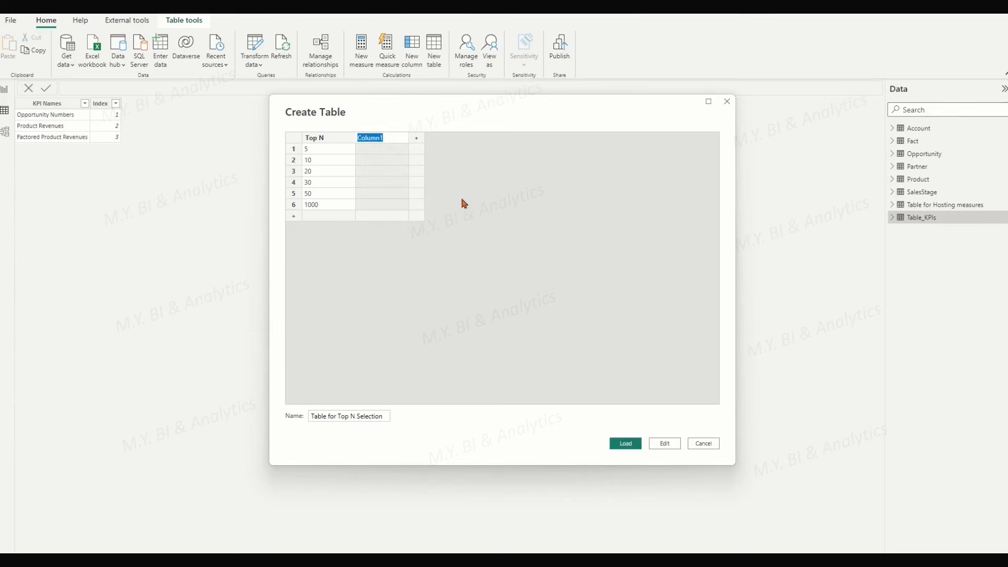
text(Label for Top N)
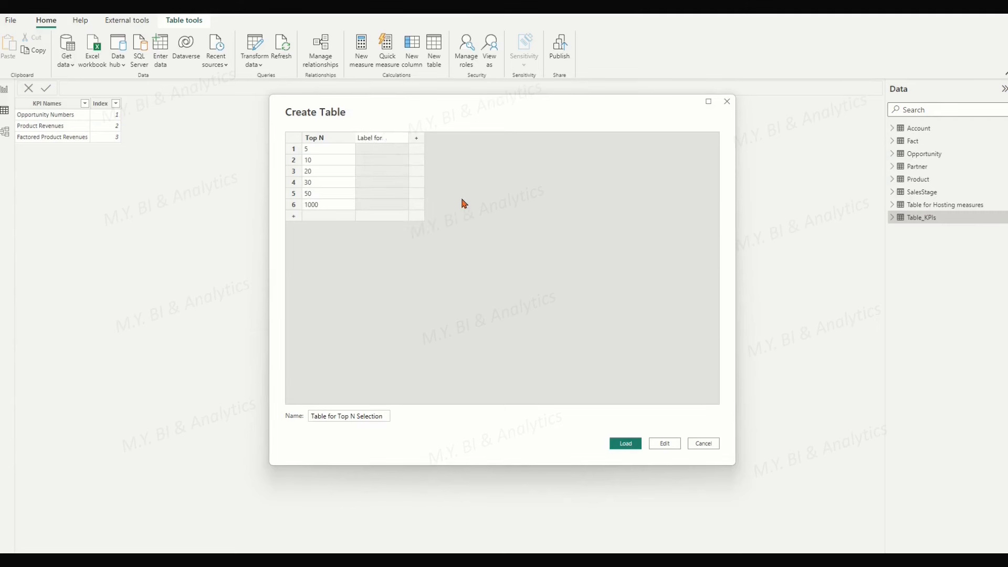
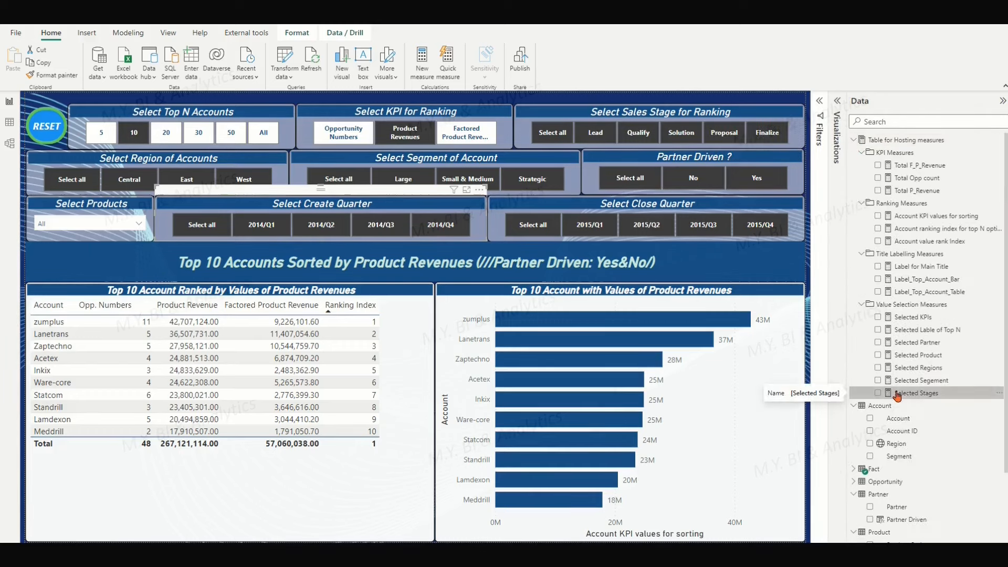
- Examine the DAX formulas of the Selected Stages, Selected Segement, Selected Regions, Selected Product and Selected Partner measures
click(916, 393)
click(819, 103)
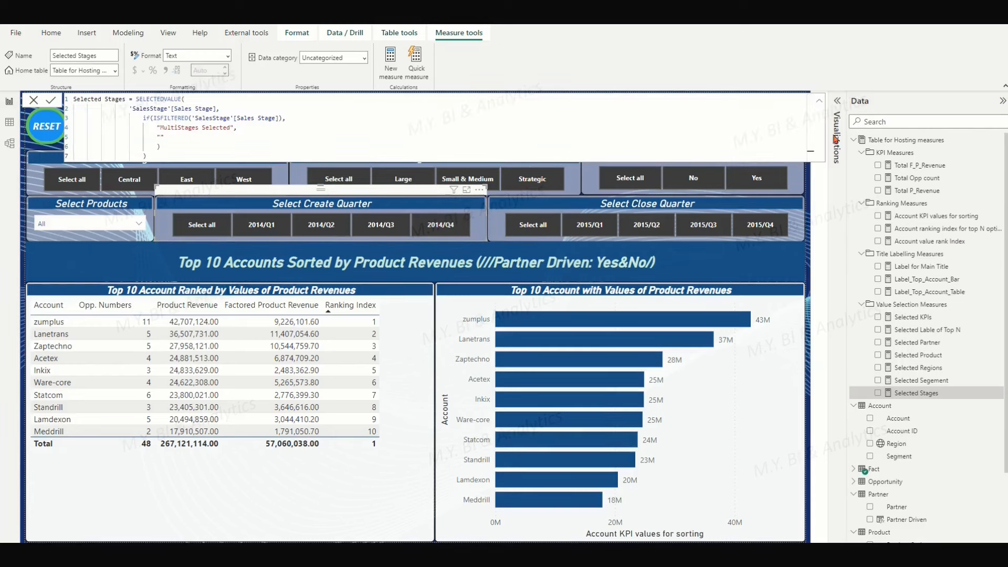
click(909, 387)
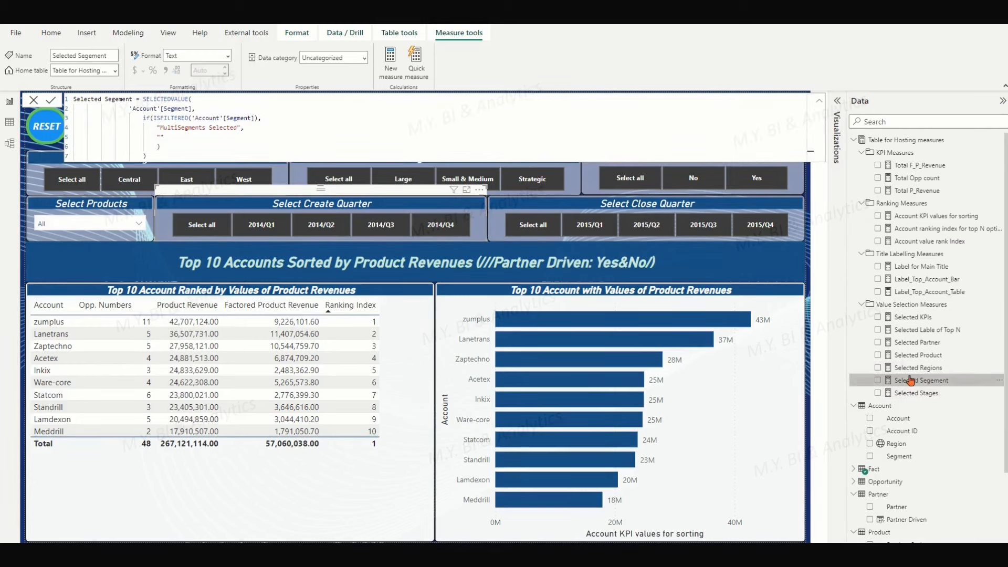
click(909, 370)
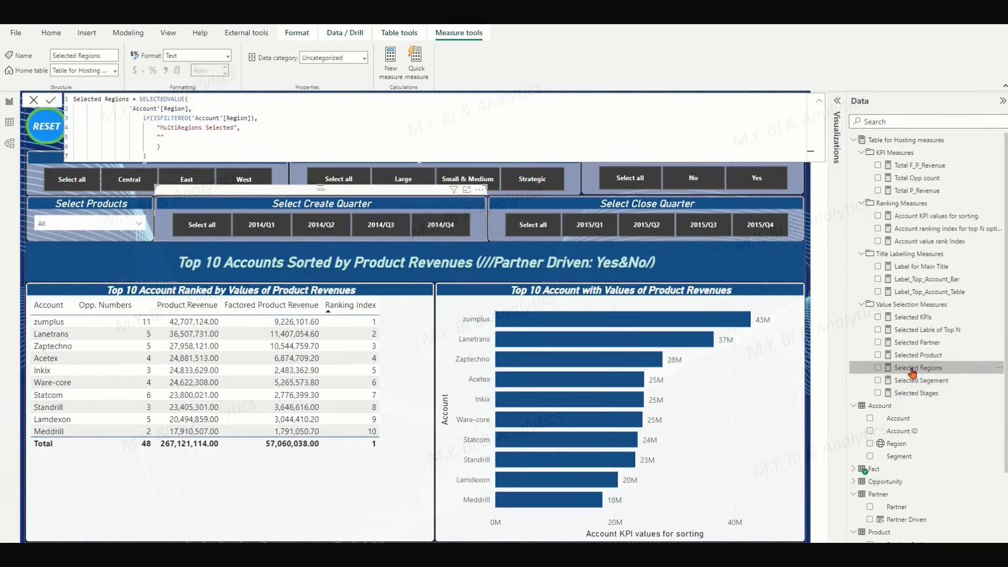
click(907, 355)
click(904, 343)
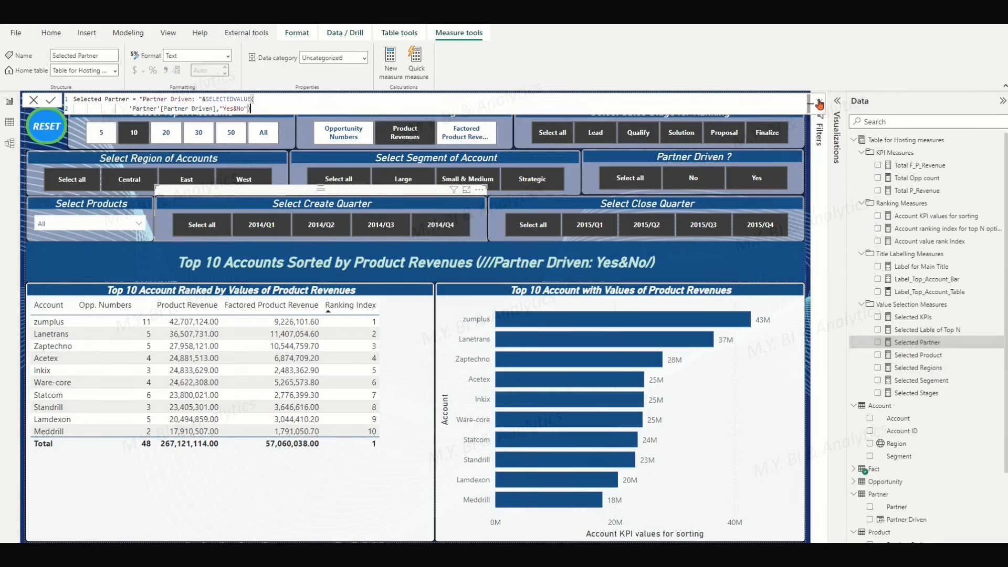
- Examine the DAX formulas of the title labelling measures for the account table, bar chart and main title
click(926, 293)
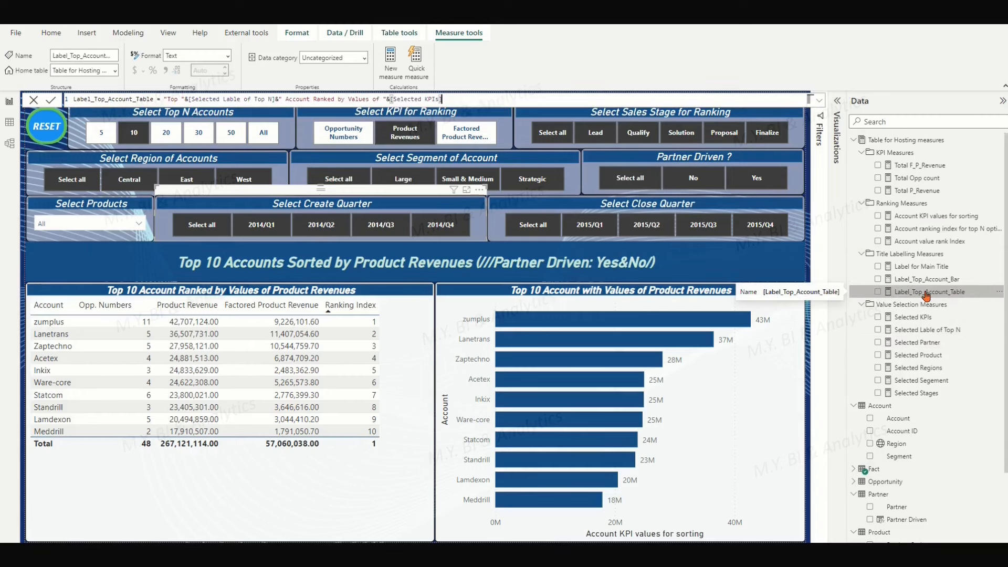
click(923, 282)
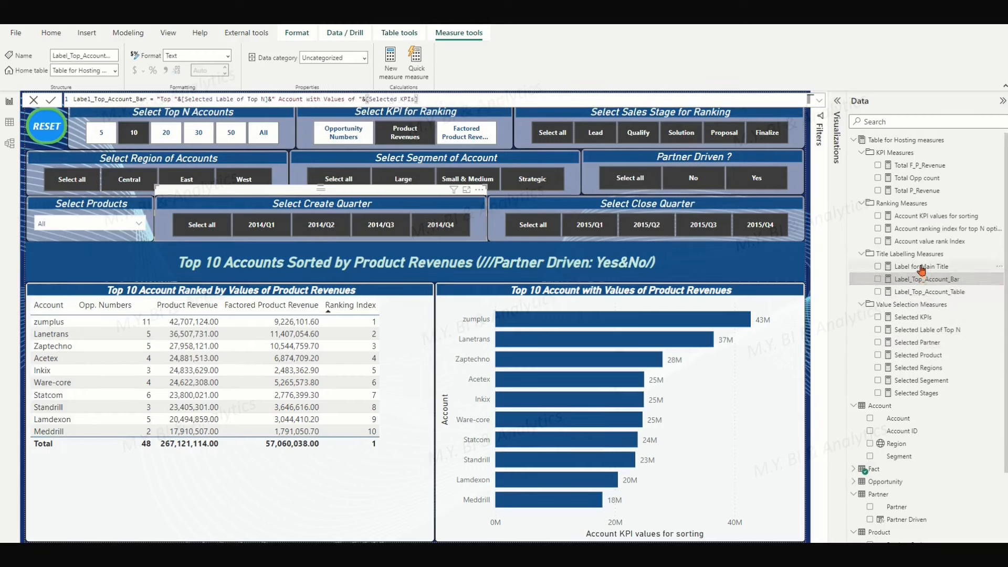
click(922, 267)
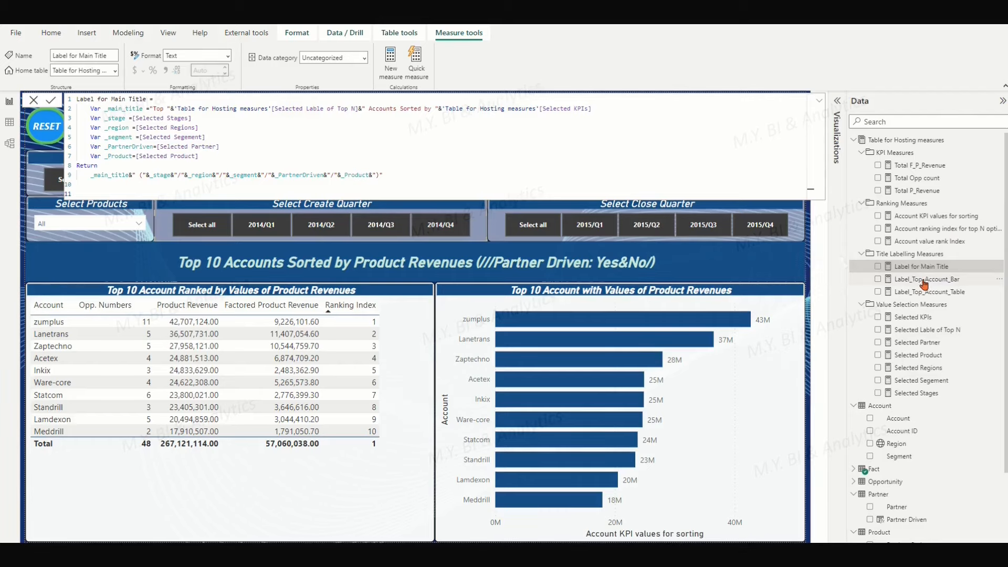
click(925, 279)
click(926, 291)
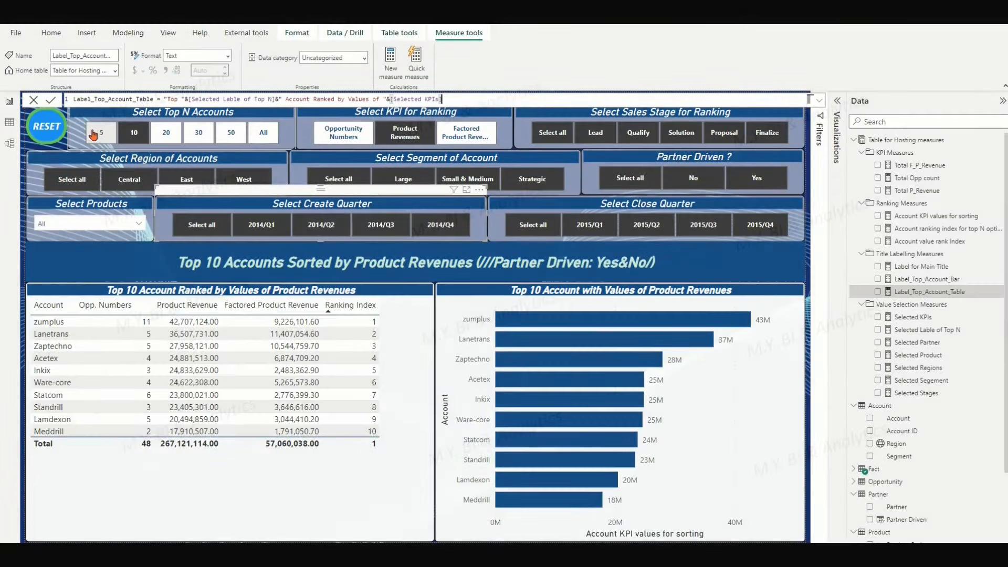
- Test the ranking with Top N values 5, 10 and 20, switch the KPI to Factored Product Revenues, and return to Top 10
click(100, 133)
click(134, 133)
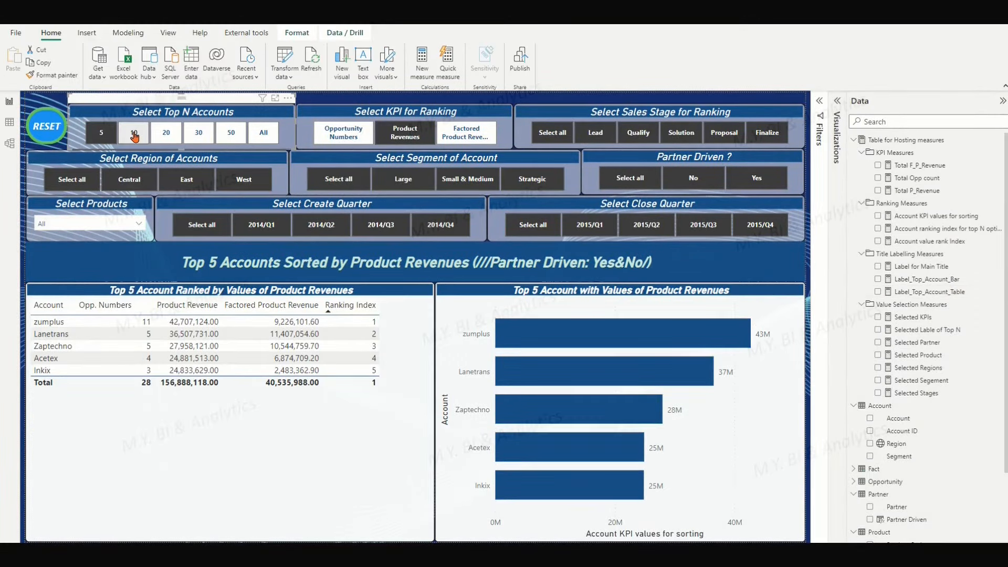
click(166, 135)
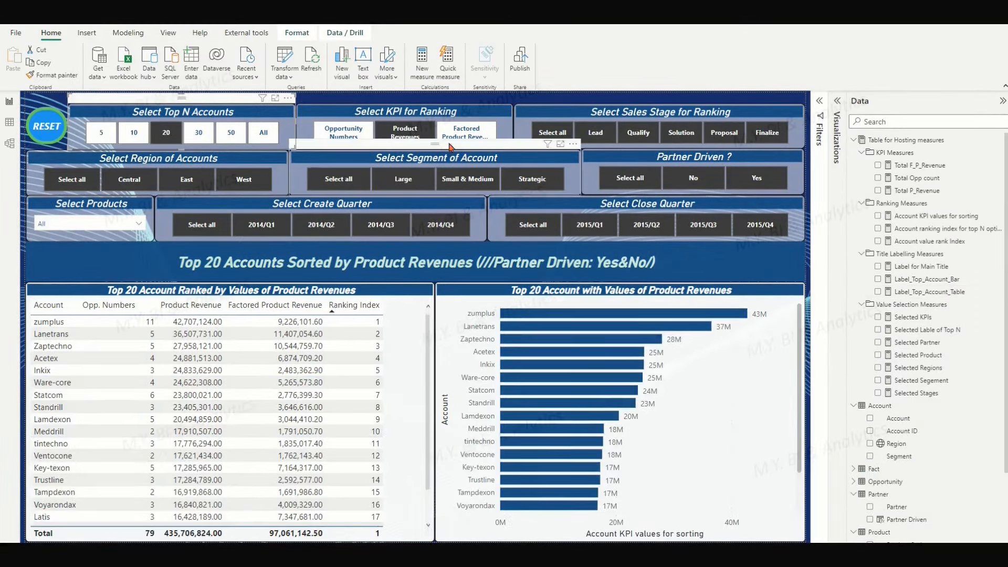
click(464, 135)
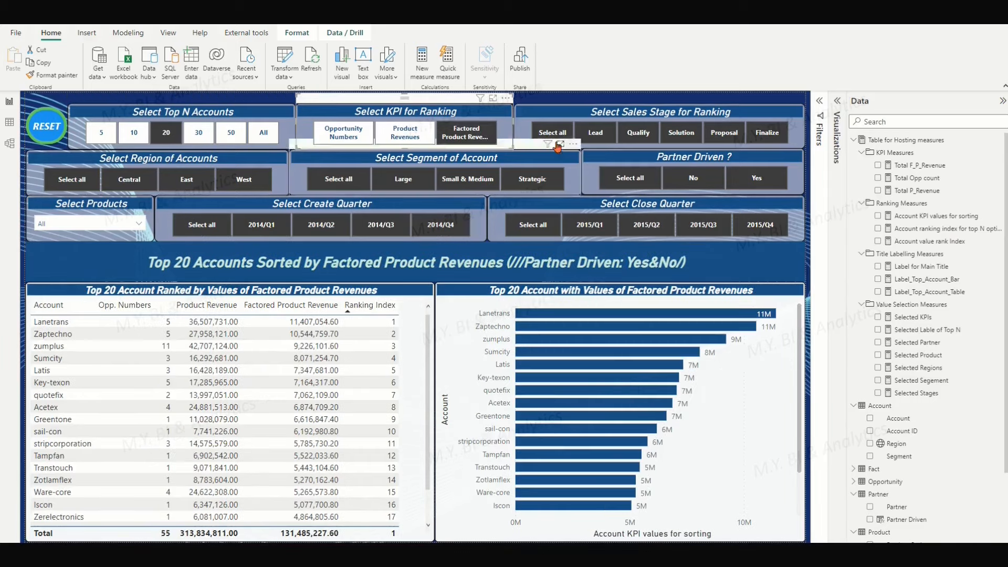
click(132, 136)
- Test filtering by sales stage Lead, region Central and segment Small & Medium, and reset all slicers
click(553, 132)
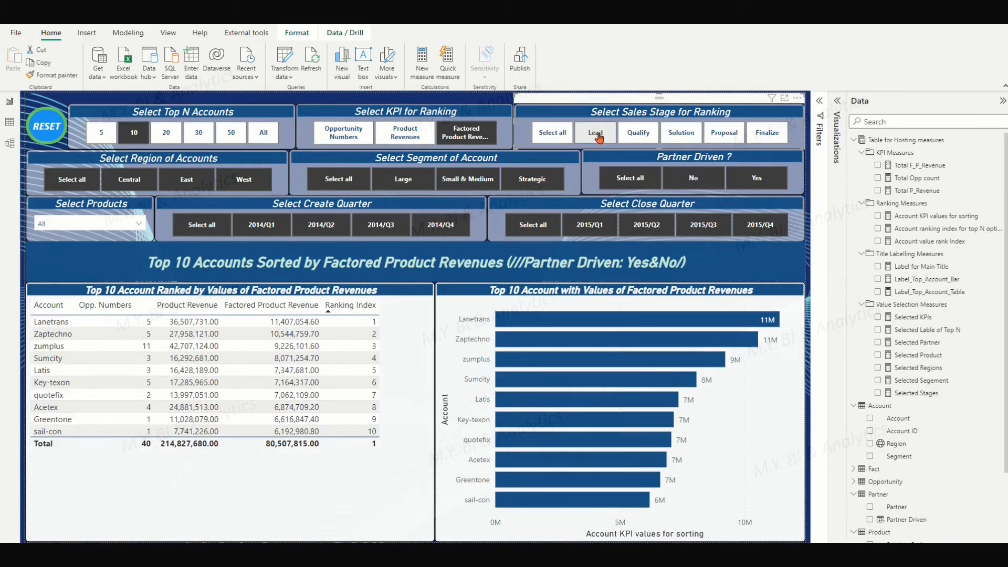
click(599, 138)
click(72, 181)
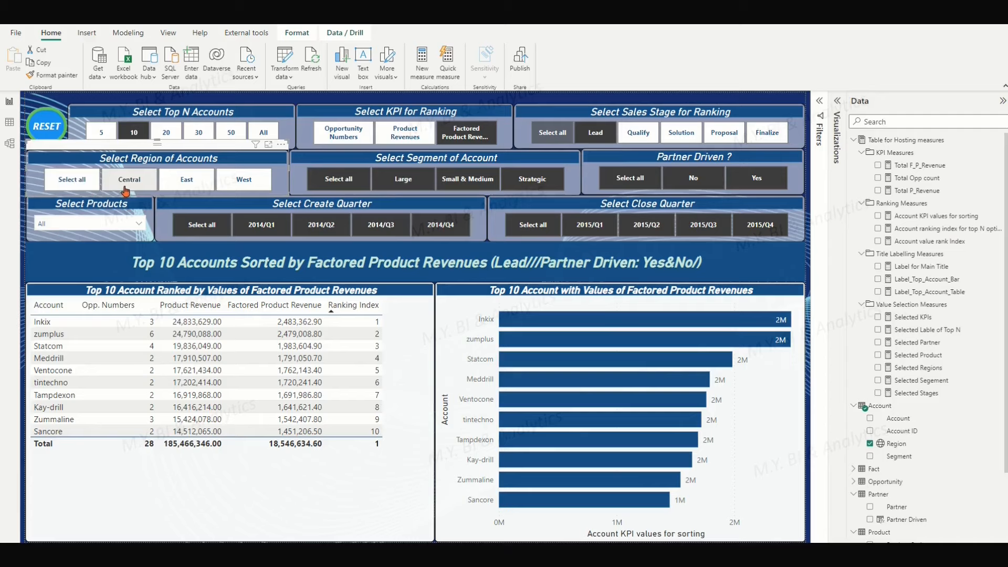
click(125, 187)
click(340, 181)
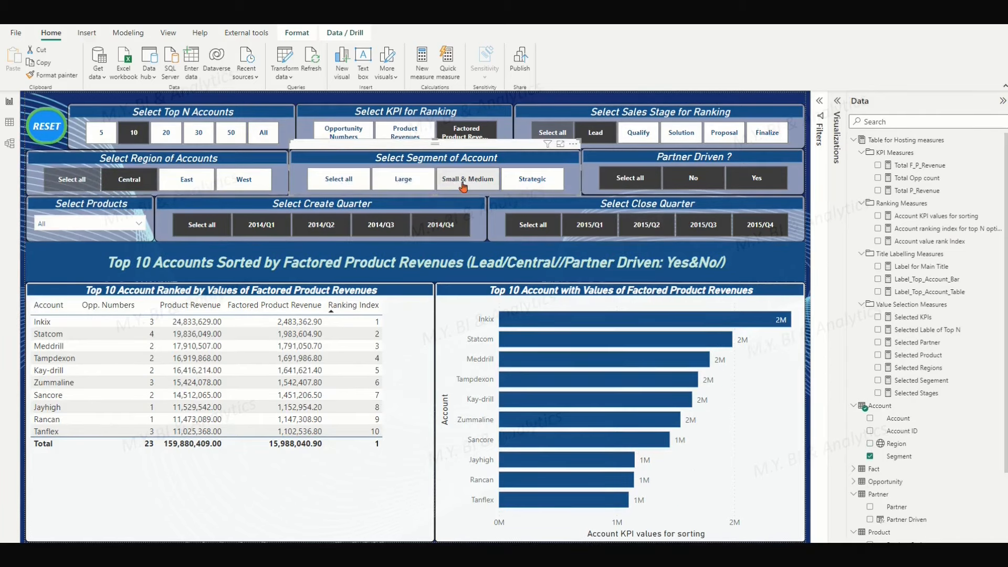
click(462, 182)
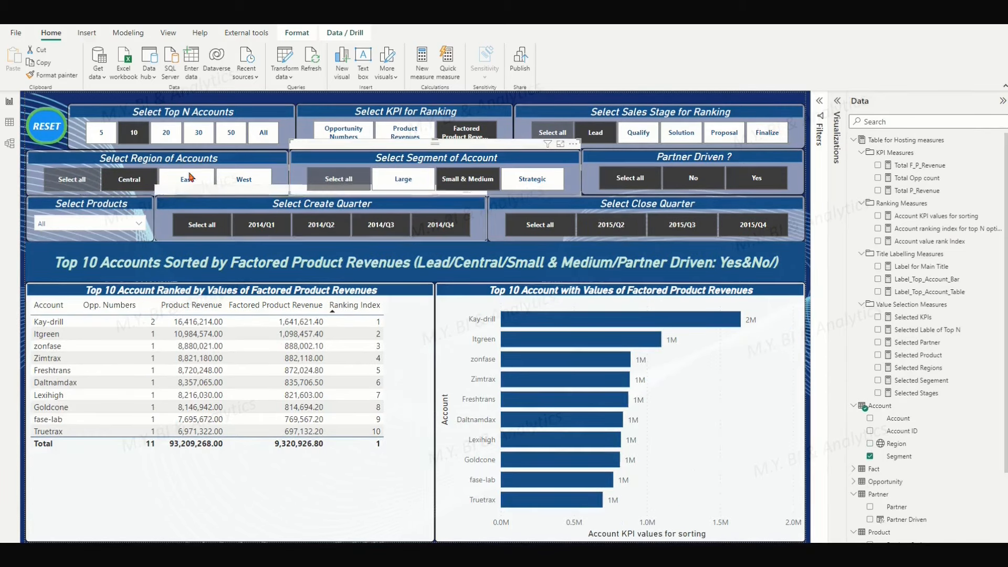
ctrl+click(40, 131)
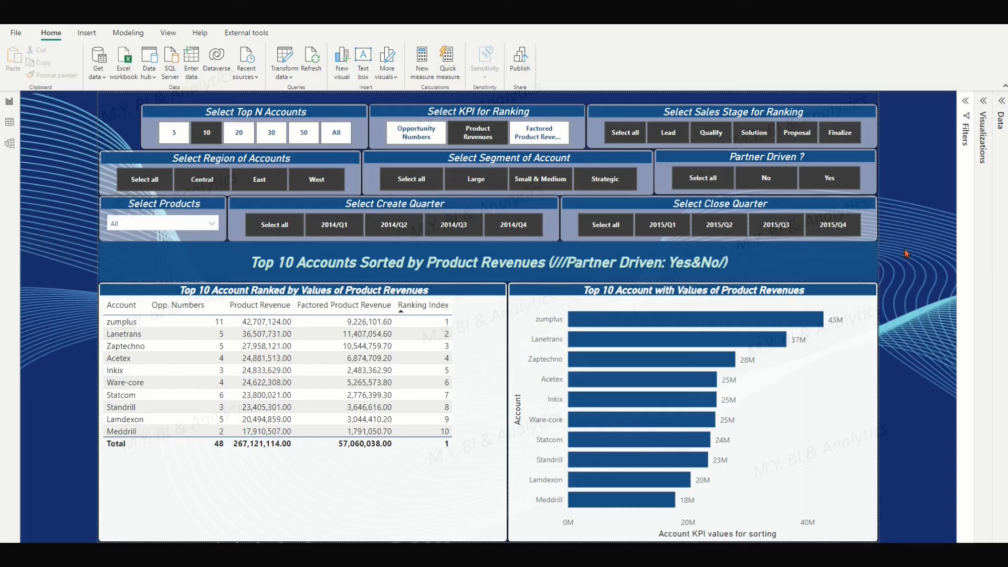
- Insert a rounded rectangle, place it in the page's upper-left corner and shrink it to fit beside the Top N slicer
click(87, 33)
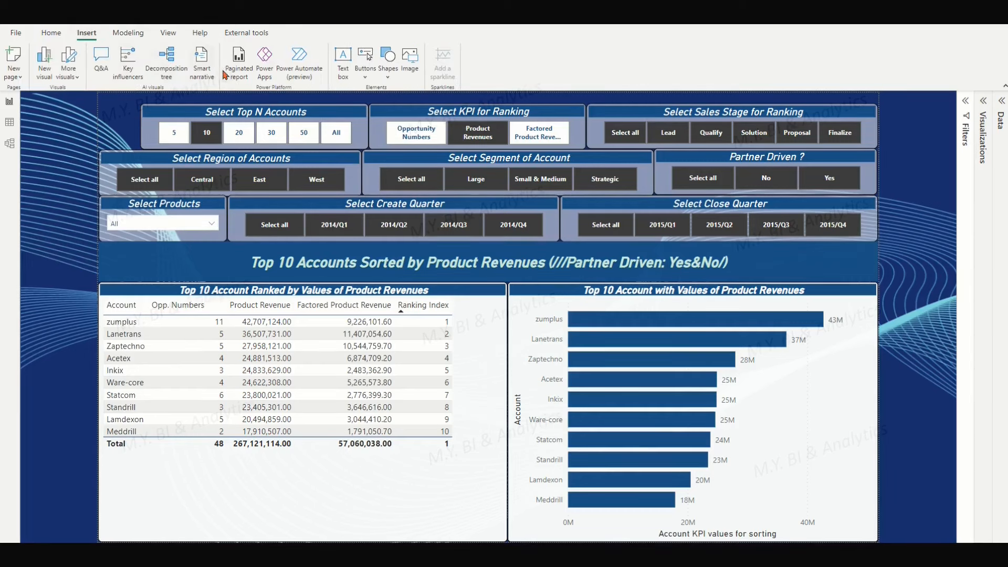
click(389, 78)
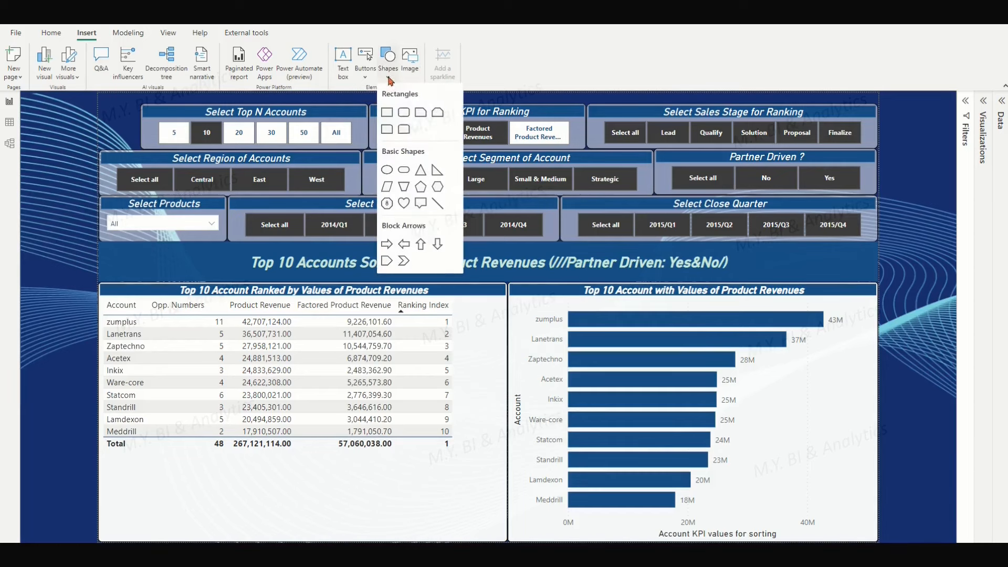
click(404, 112)
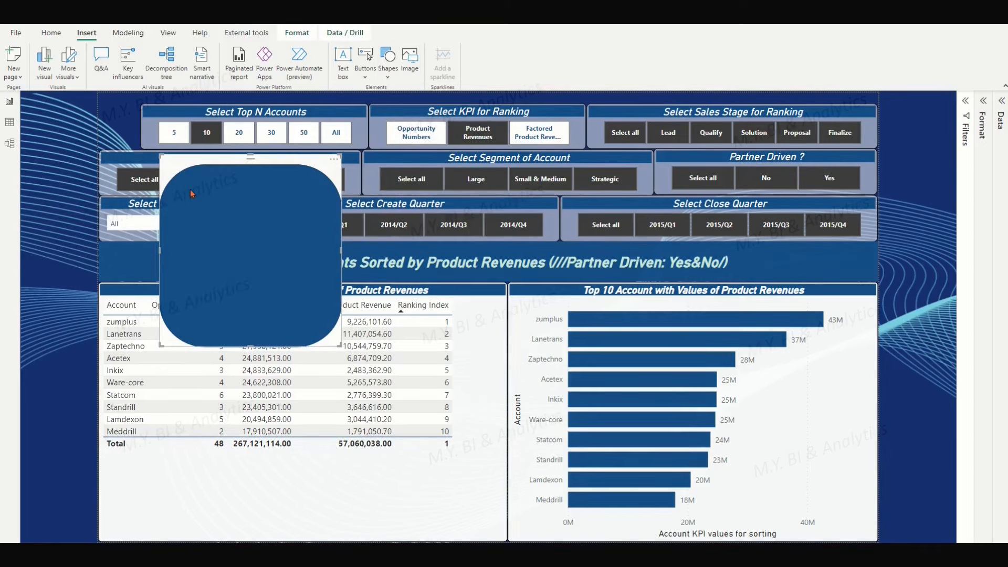
drag(192, 194, 130, 133)
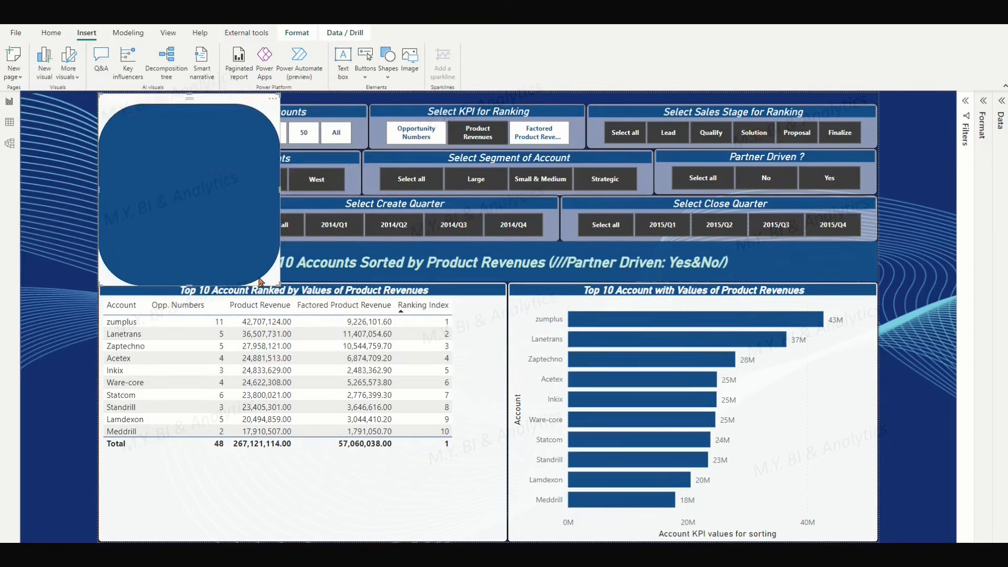
drag(260, 282, 139, 148)
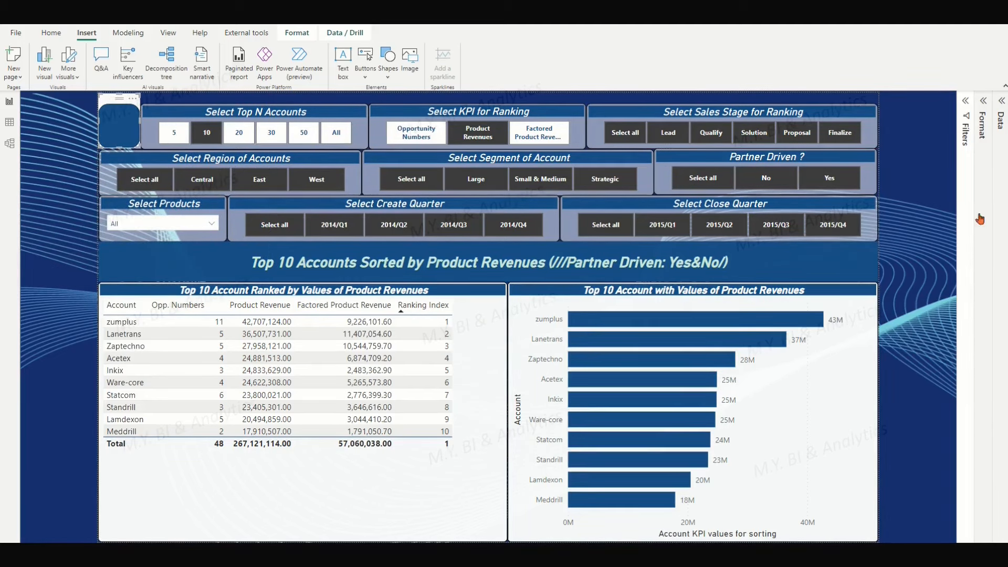
- Set the shape's rounded corners to 50 % to make it circular
click(985, 102)
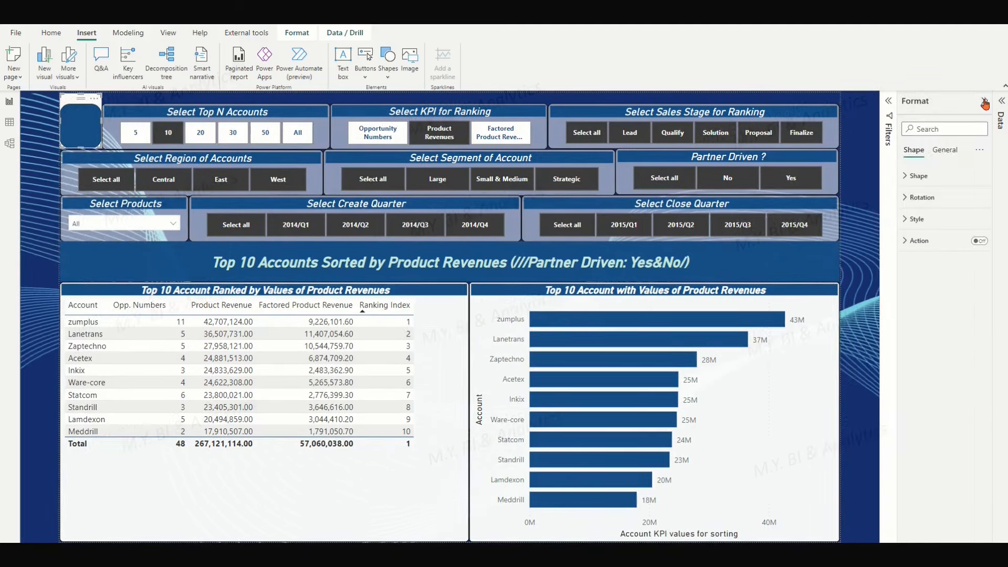
click(908, 177)
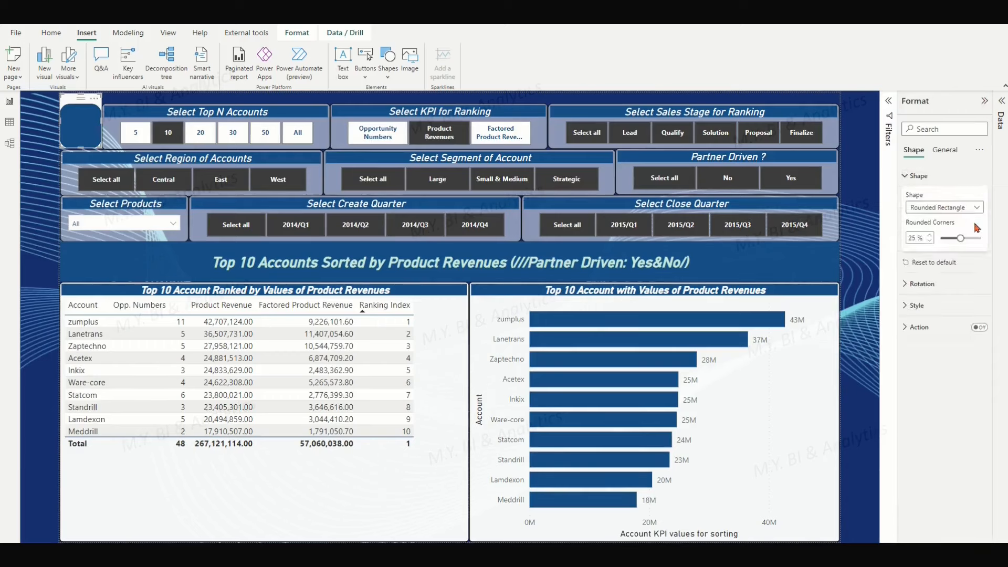
drag(960, 239, 987, 244)
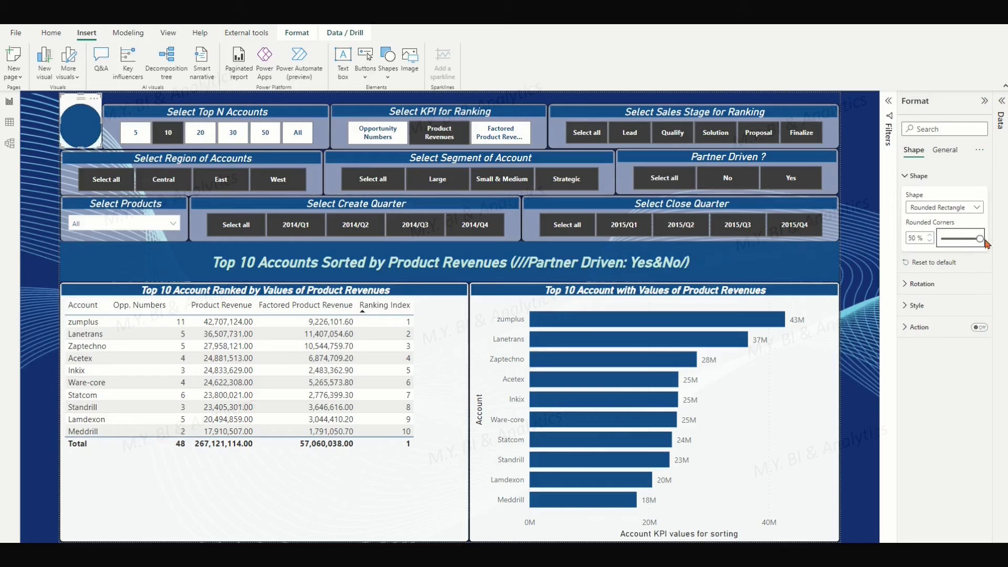
- Fill the circular shape with bright blue and give it a 5 px green border
click(916, 306)
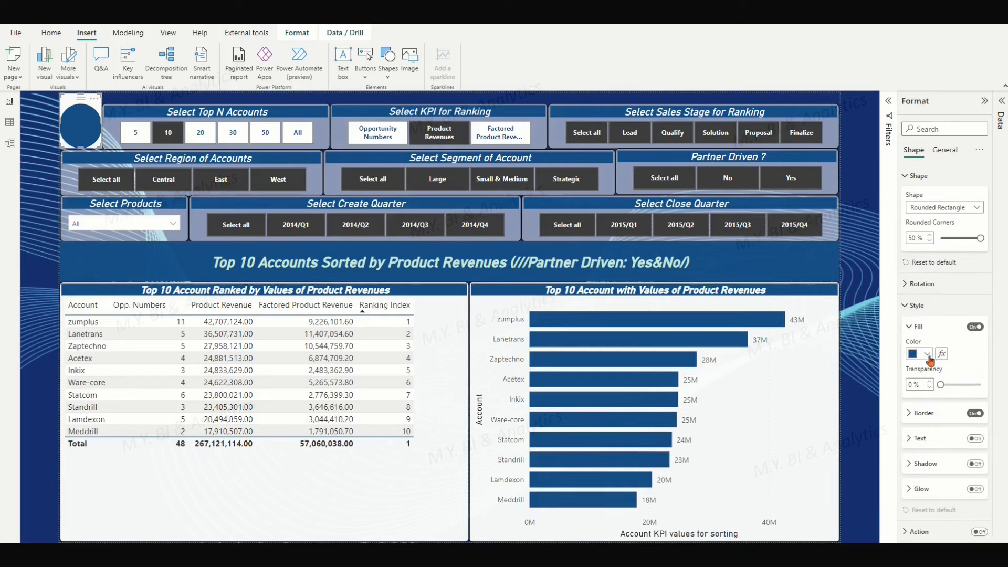
click(928, 357)
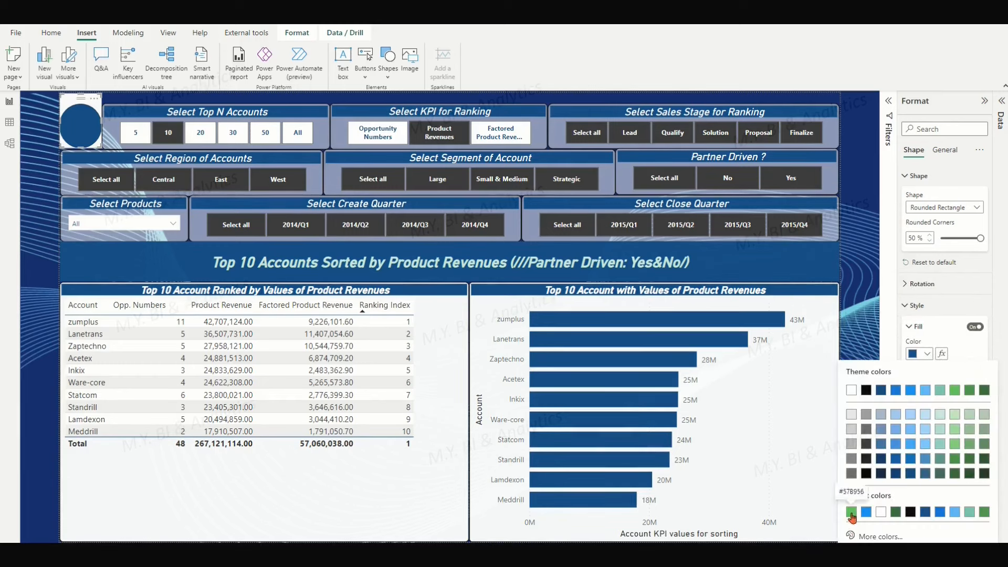
click(910, 391)
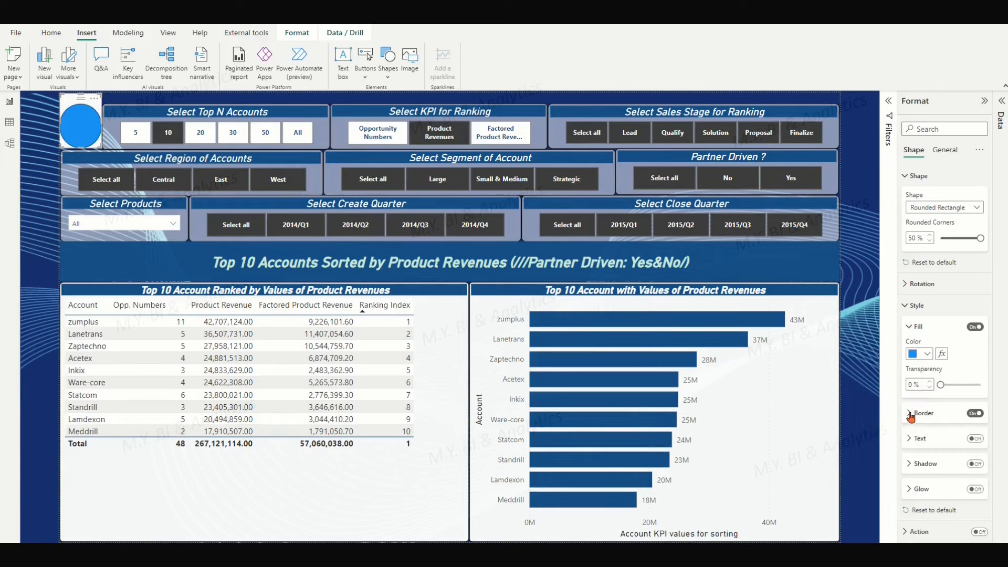
click(916, 418)
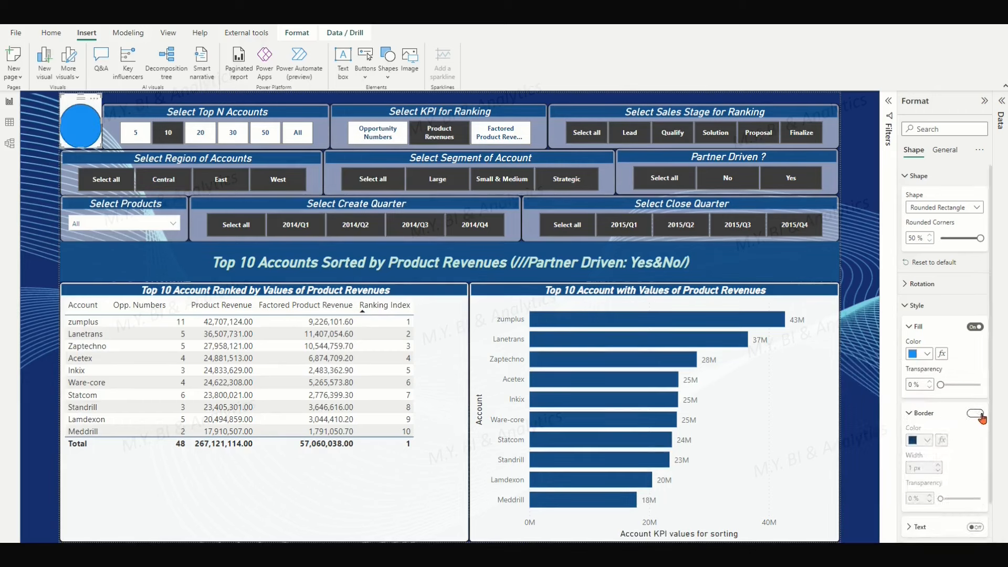
click(928, 441)
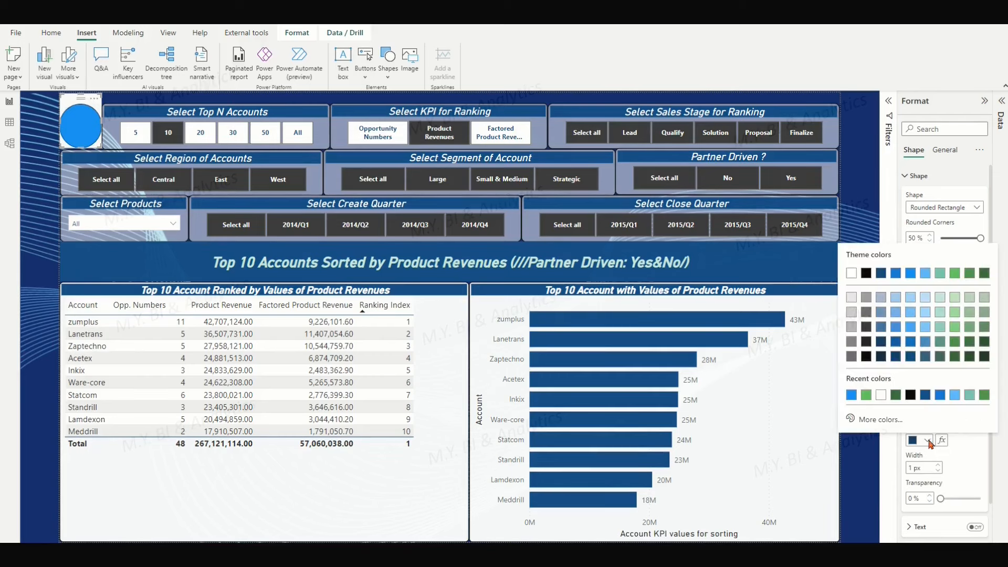
click(867, 394)
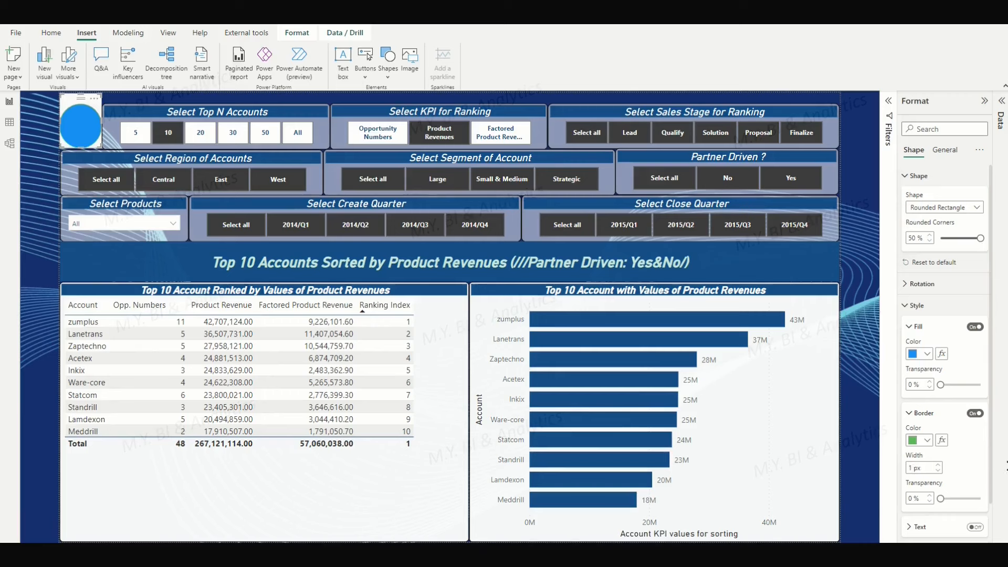
text(5)
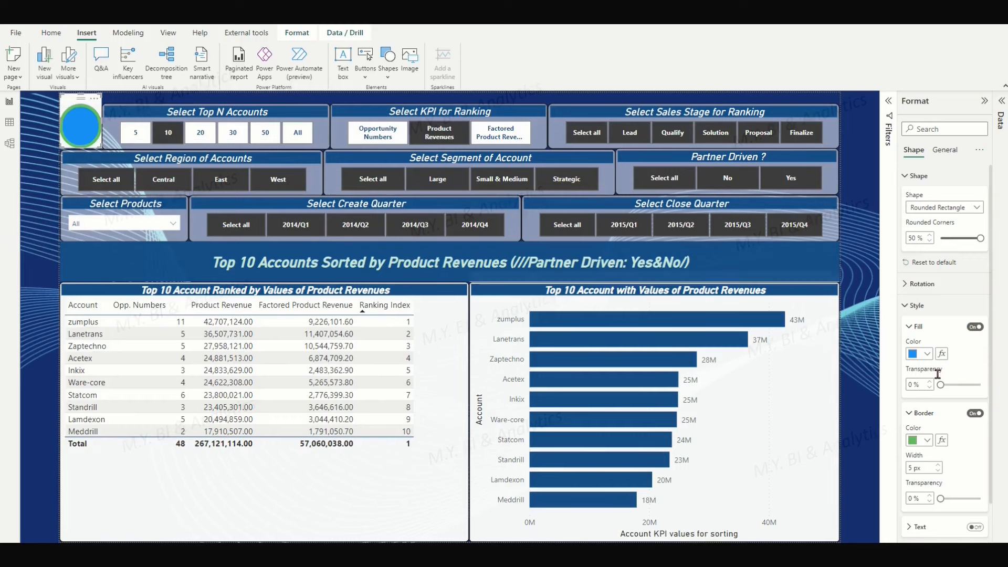
- Enable text on the circular shape and label it RESET in bold at font size 12
scroll(938, 374, down, 1)
click(912, 463)
scroll(962, 443, down, 1)
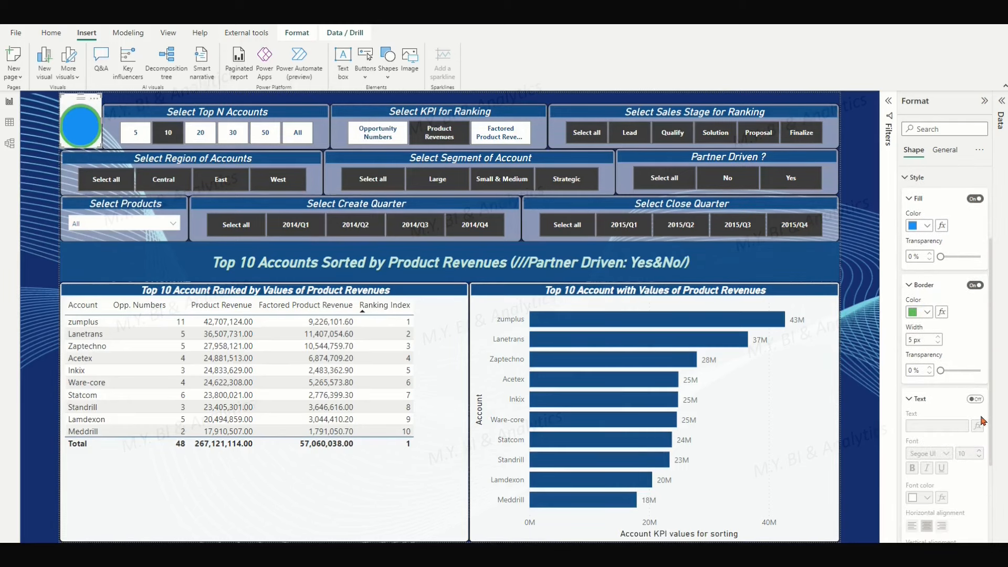
click(975, 399)
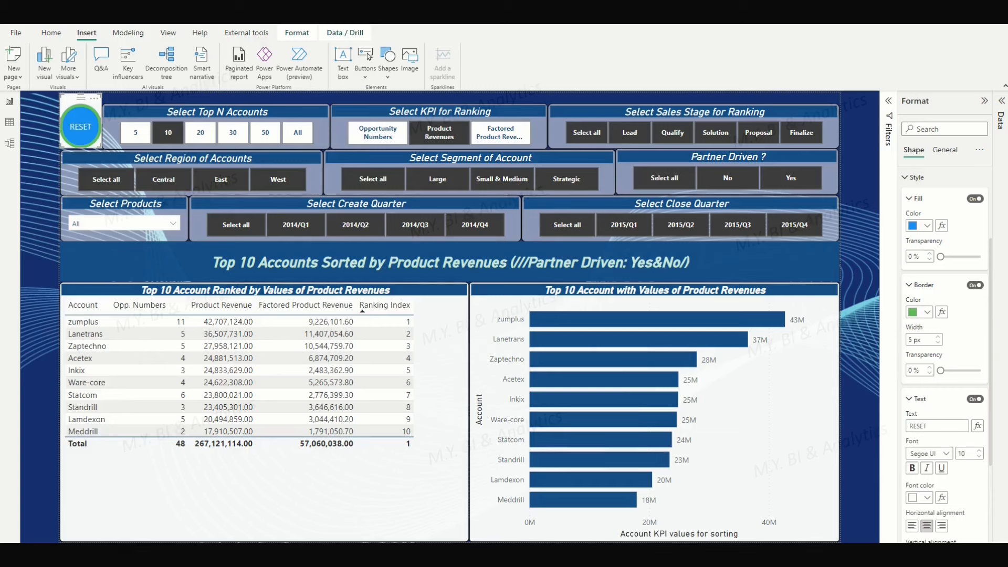
scroll(964, 481, down, 2)
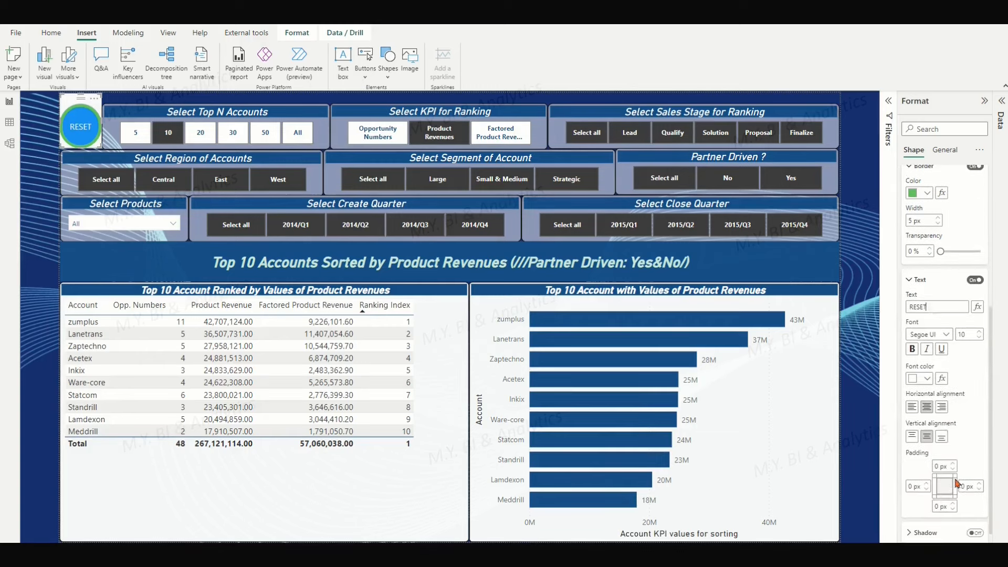
click(913, 349)
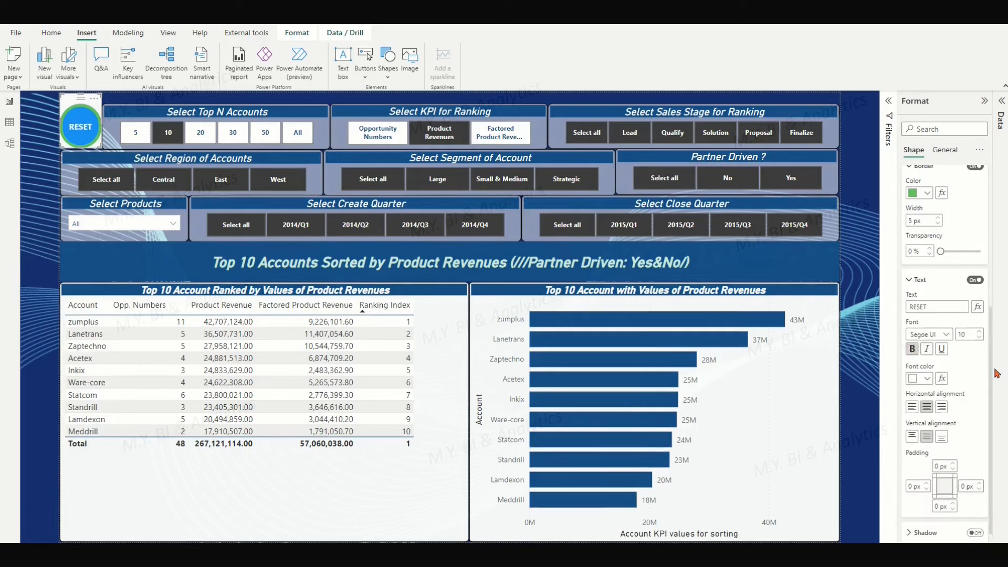
click(979, 332)
click(979, 331)
scroll(977, 399, down, 2)
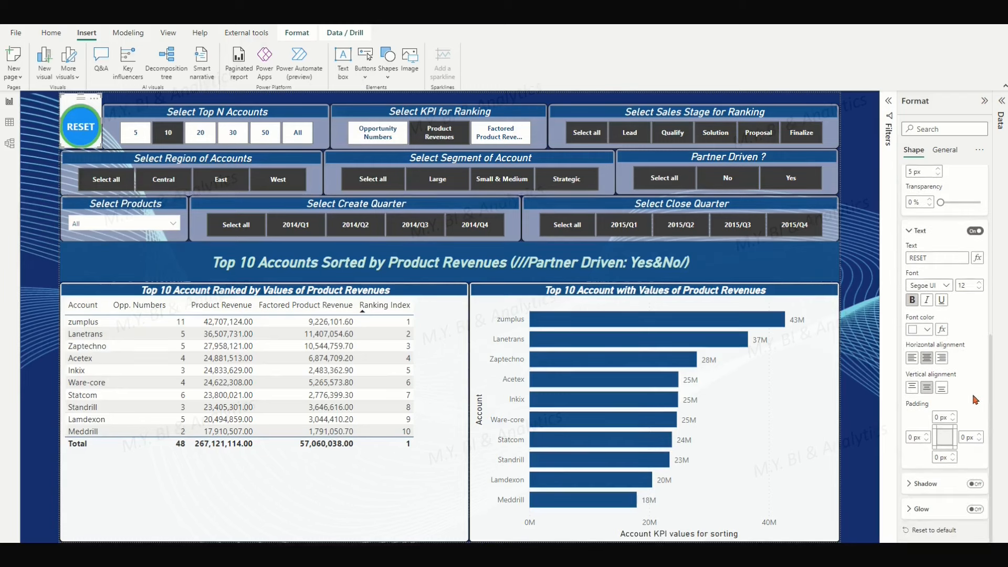
- Set the RESET shape's background transparency to 100 % and deselect the shape
click(945, 150)
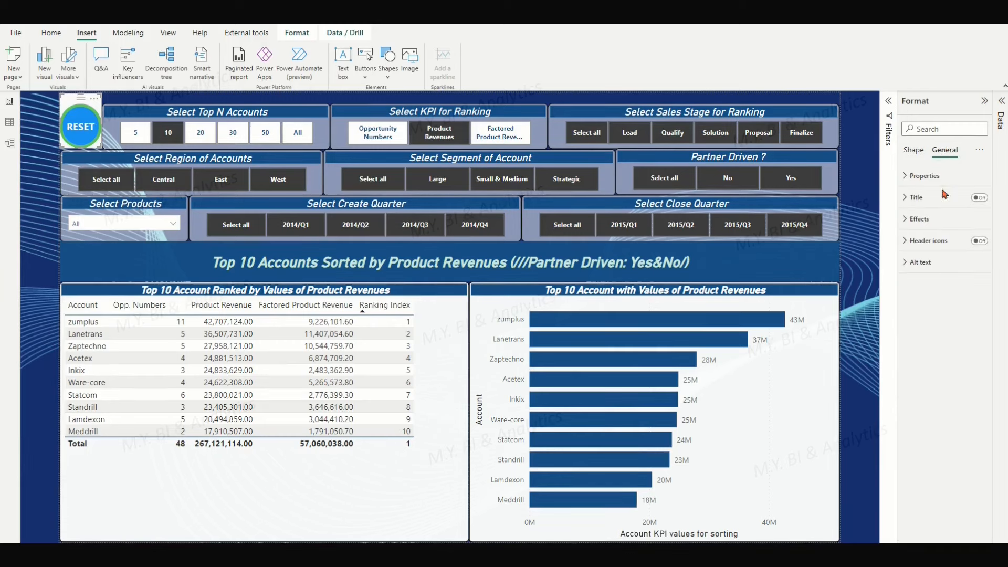
click(905, 221)
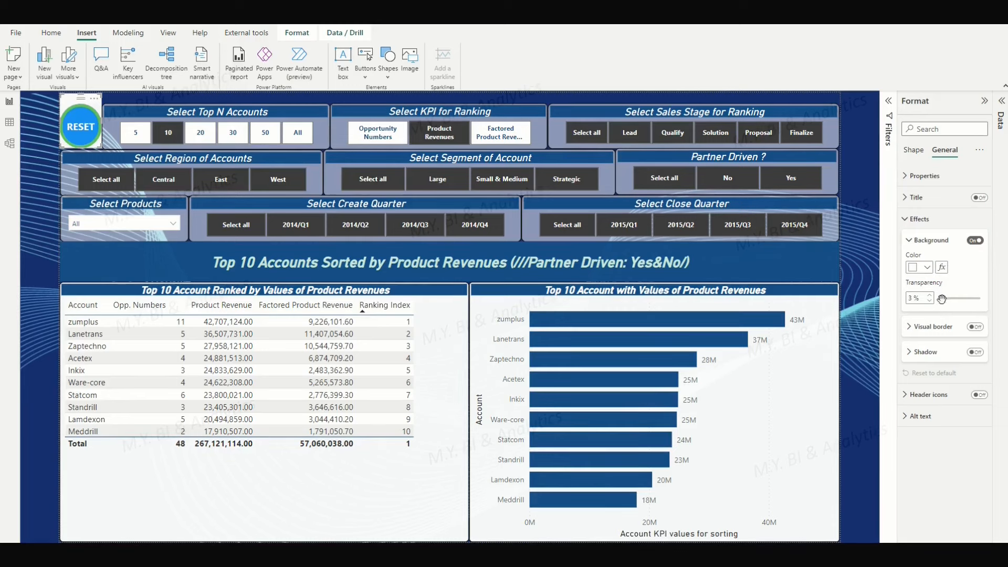
drag(942, 299, 990, 305)
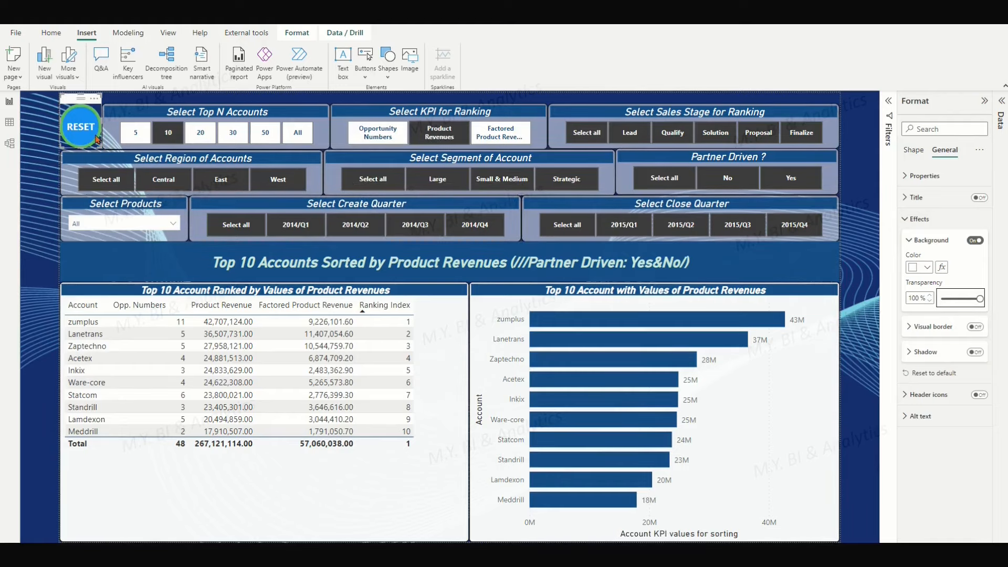
click(862, 123)
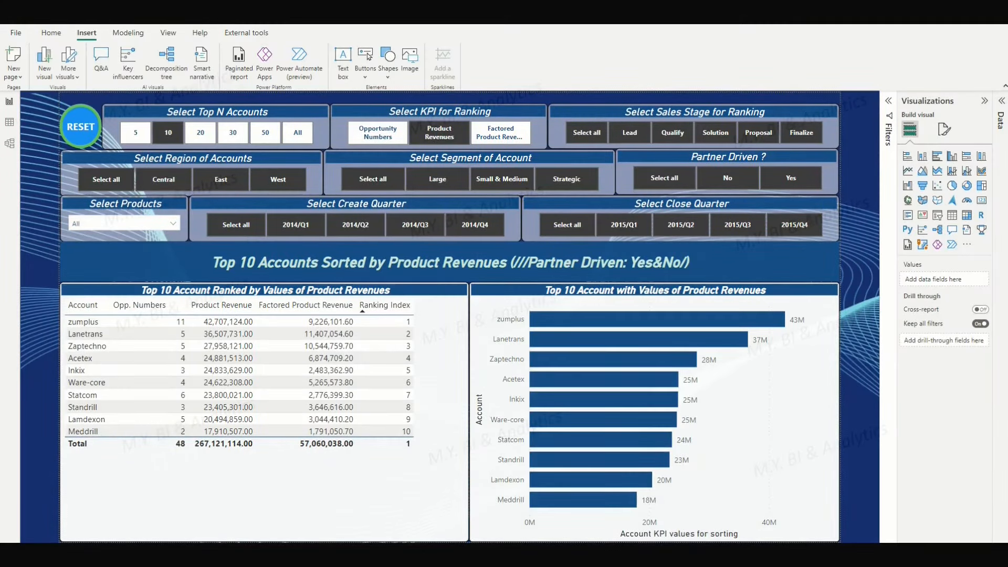
- Show the report's bookmarks and delete the existing Default Page bookmark
click(217, 112)
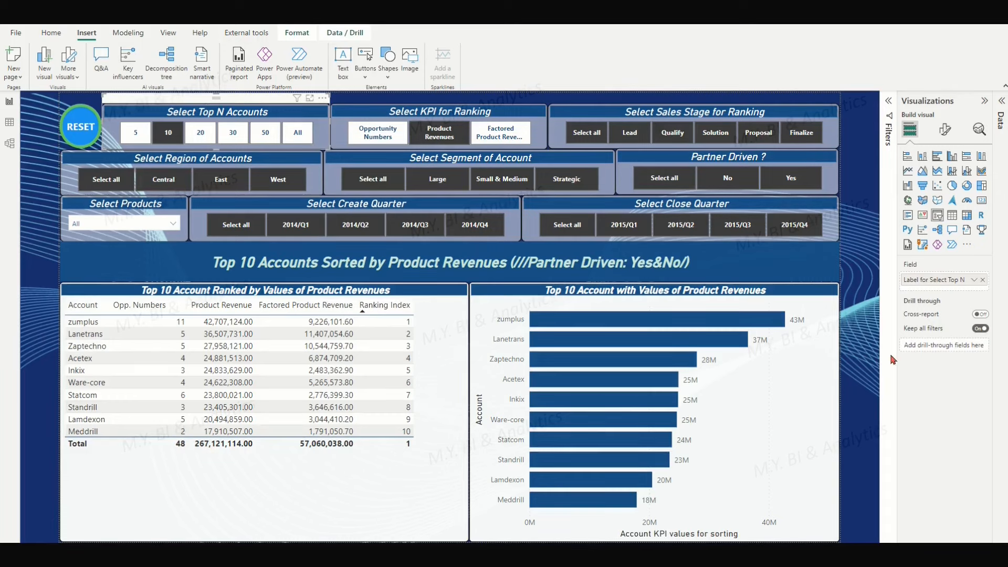
click(985, 104)
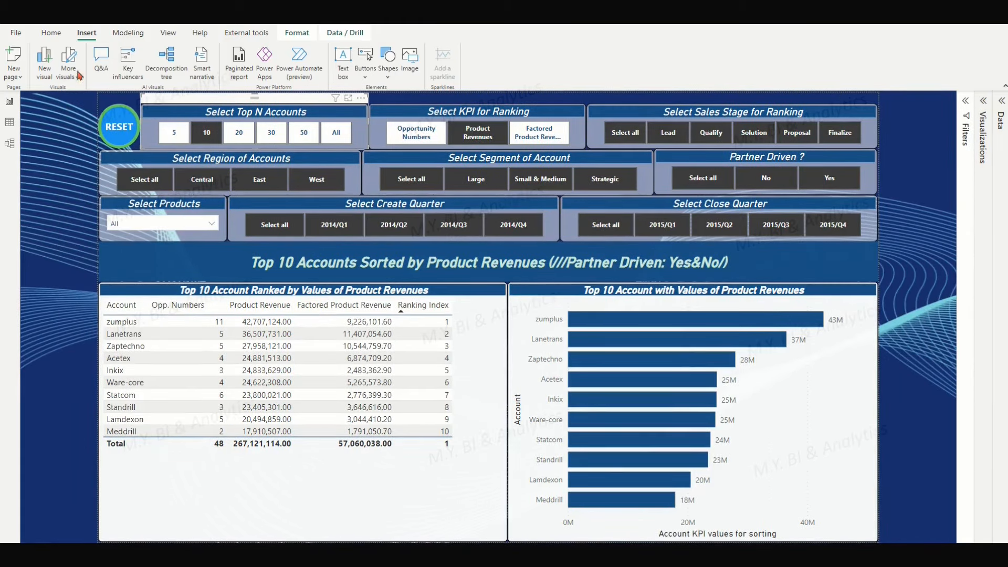
click(167, 35)
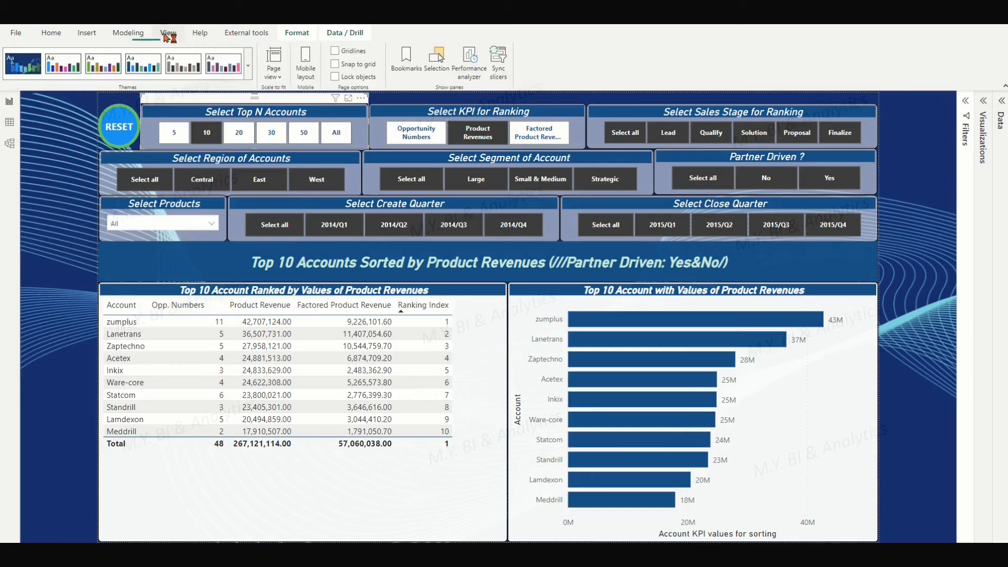
click(406, 62)
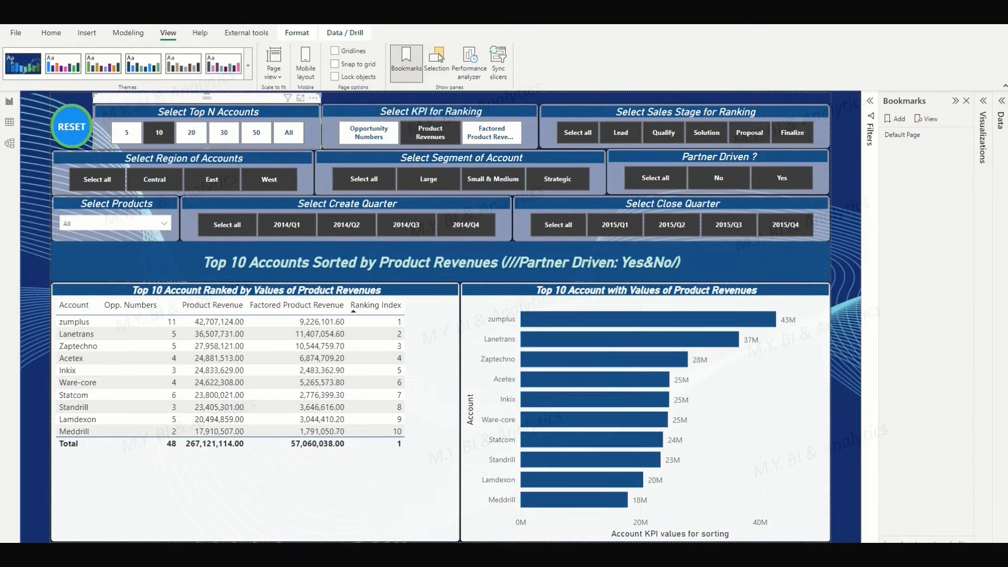
click(963, 138)
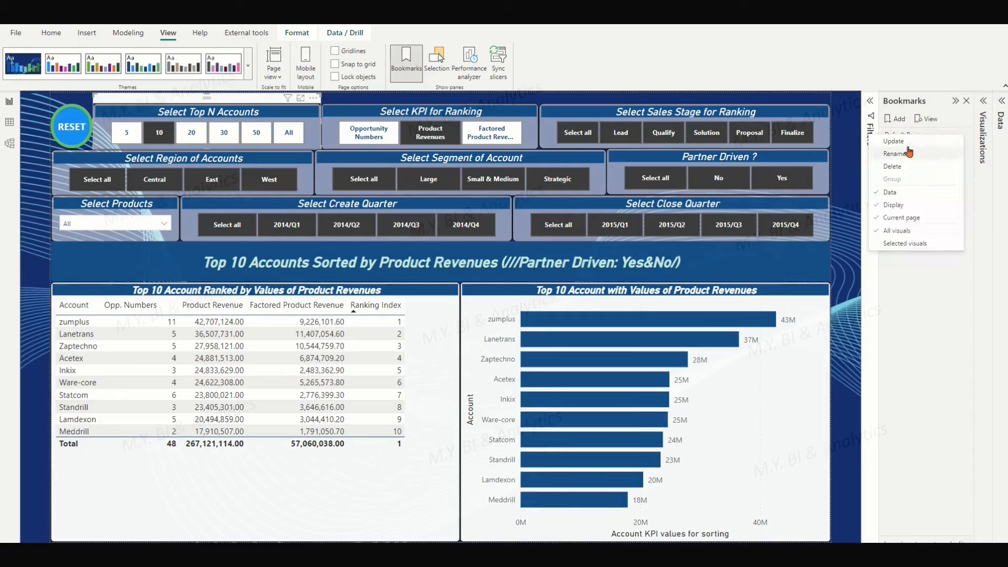
click(899, 166)
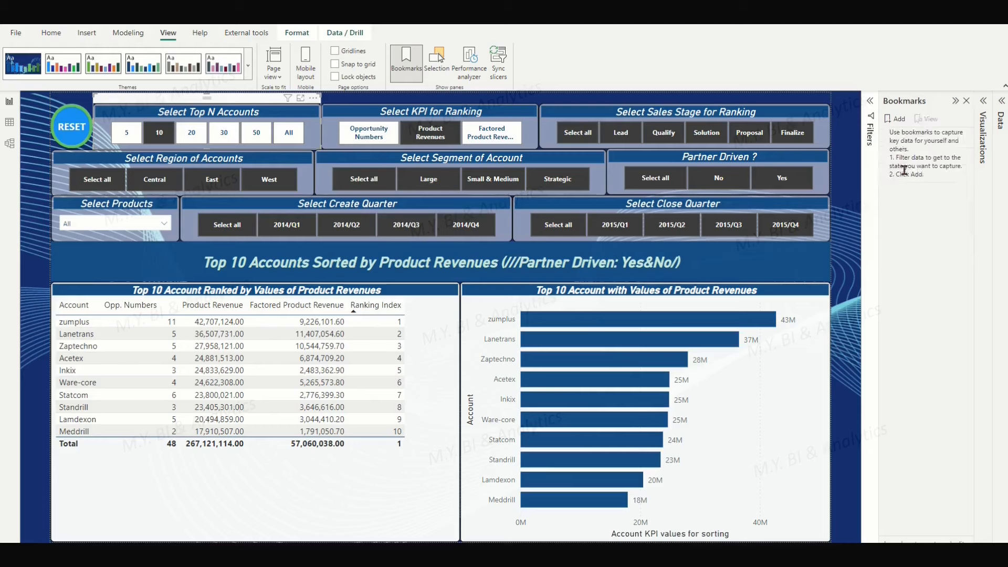
- Add a bookmark of the current report state, rename it Default Page, update it and close the bookmark list
click(895, 119)
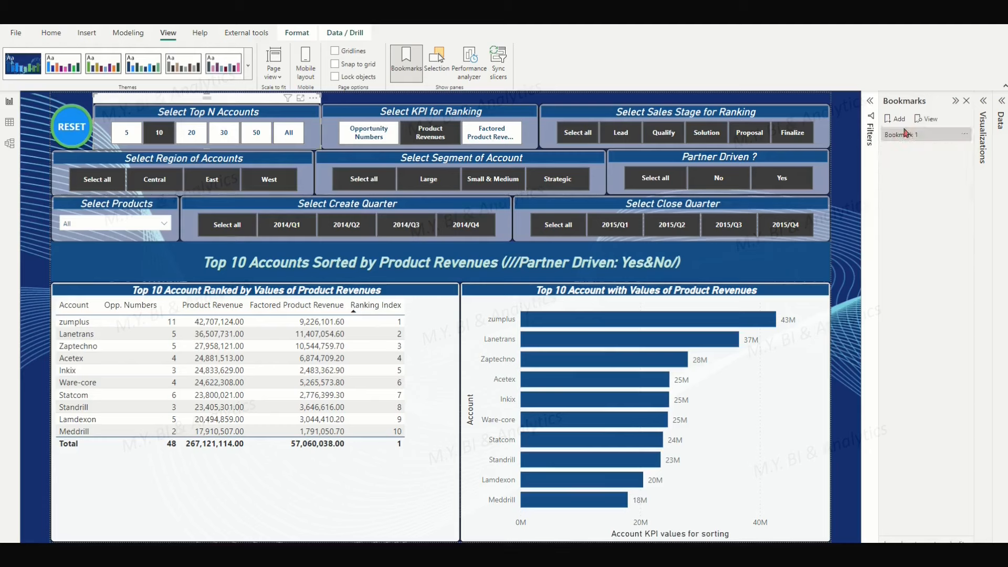
click(962, 135)
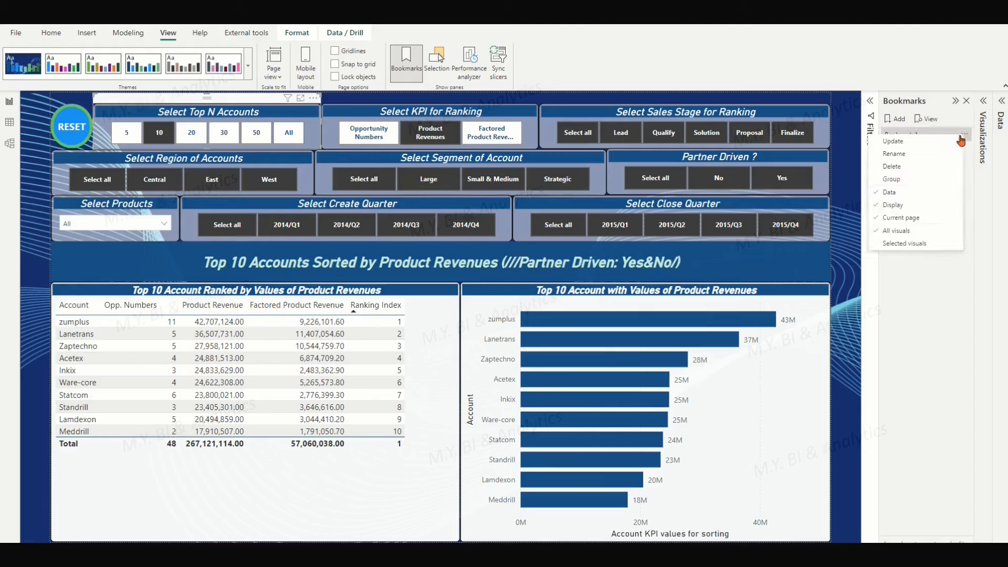
click(903, 154)
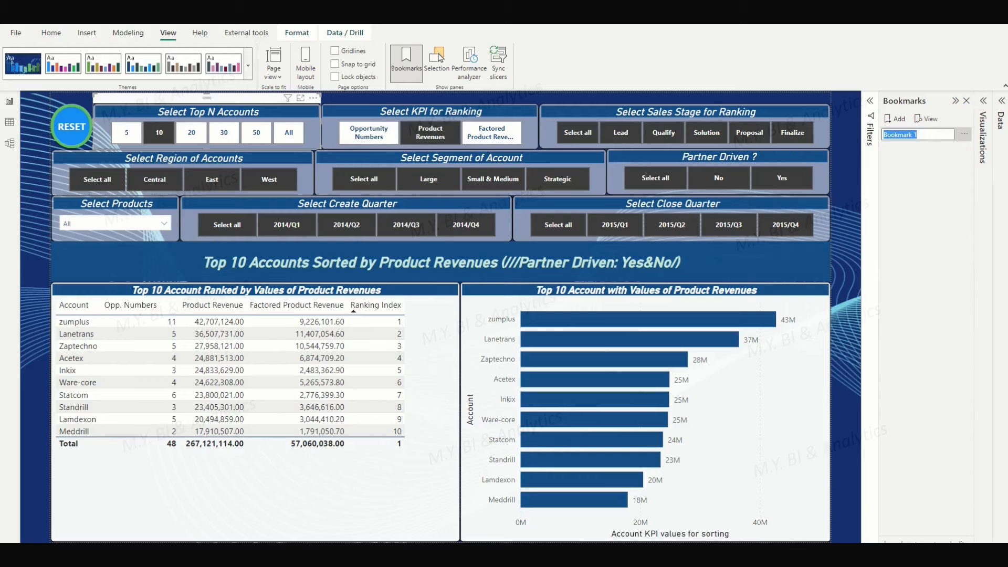
text(Default Page)
key(Return)
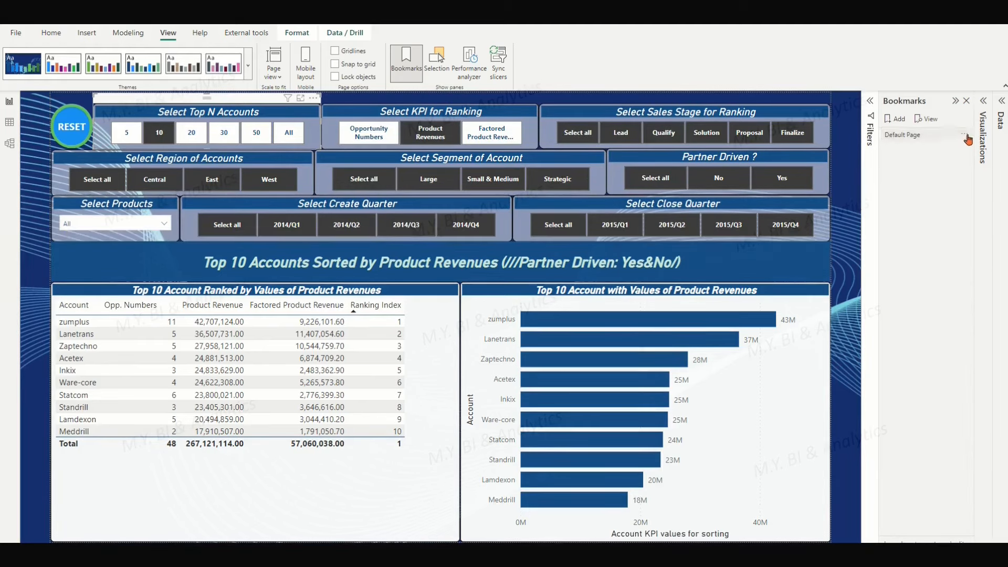
click(966, 137)
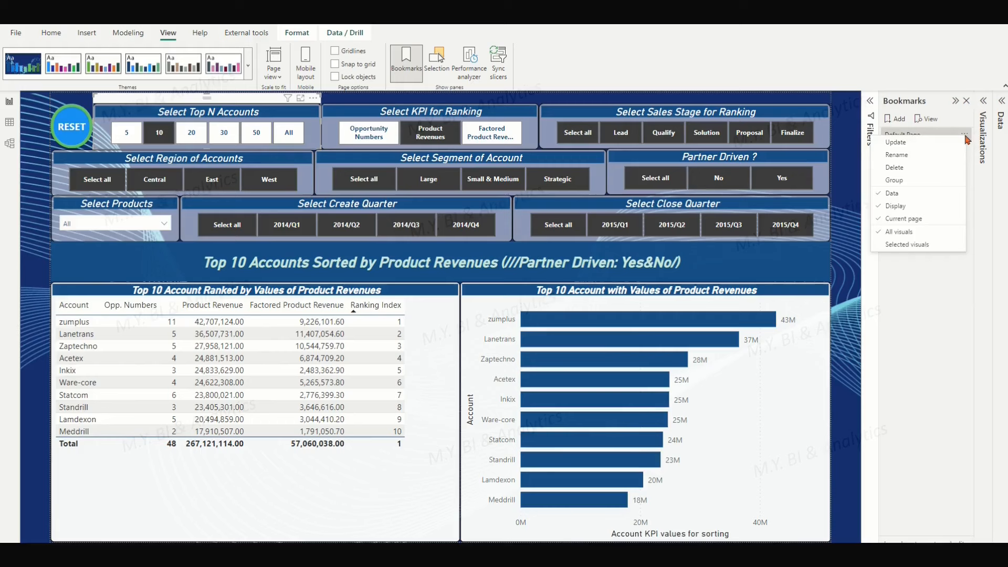
click(913, 142)
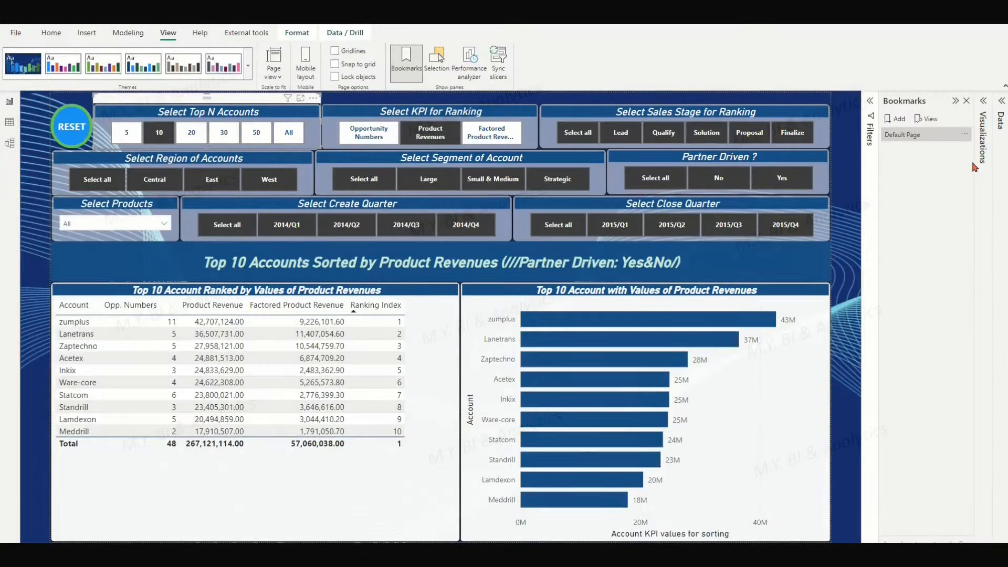
click(968, 101)
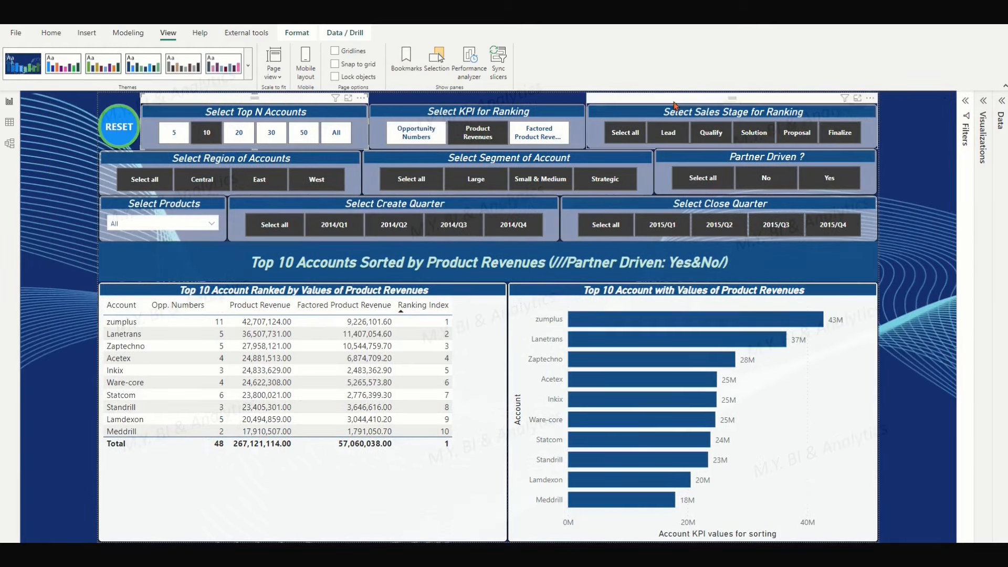
- Enable the action on the RESET shape, with type Bookmark and Default Page as the target bookmark
click(136, 114)
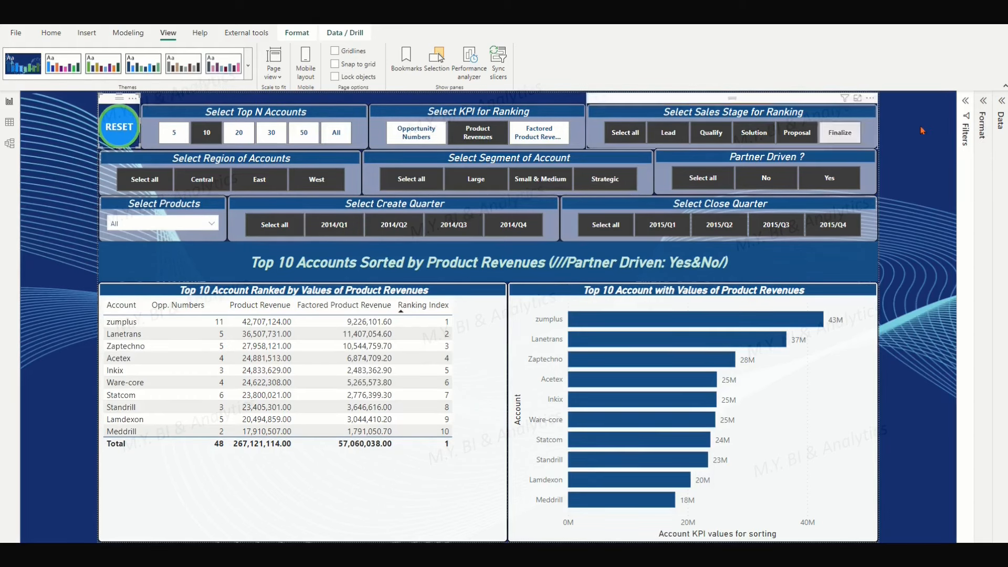
click(983, 101)
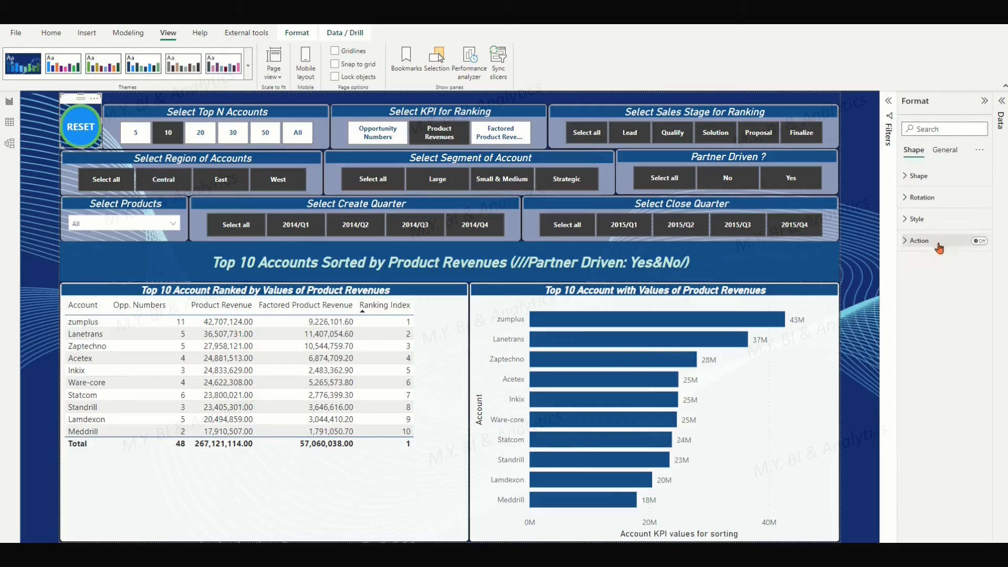
click(980, 242)
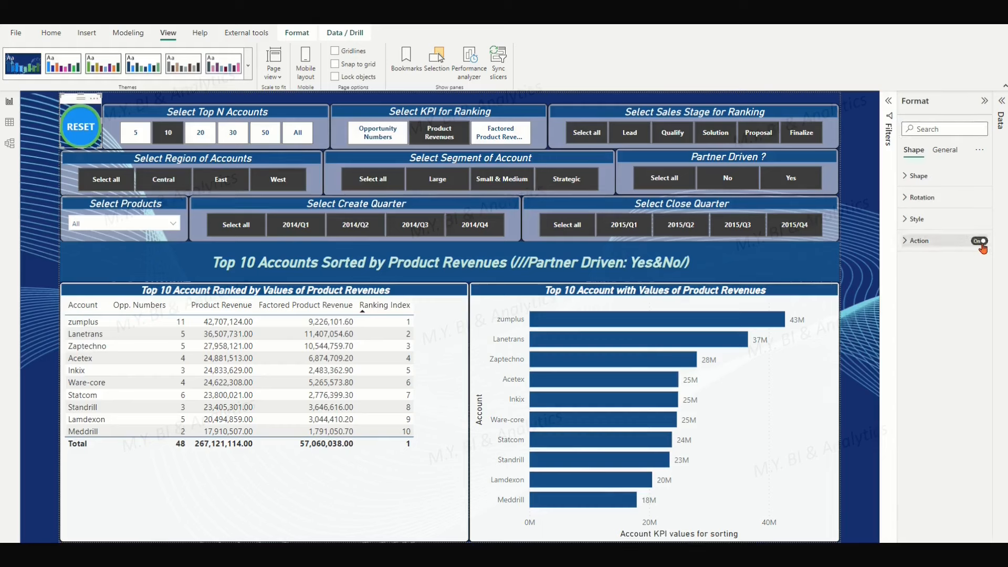
click(907, 243)
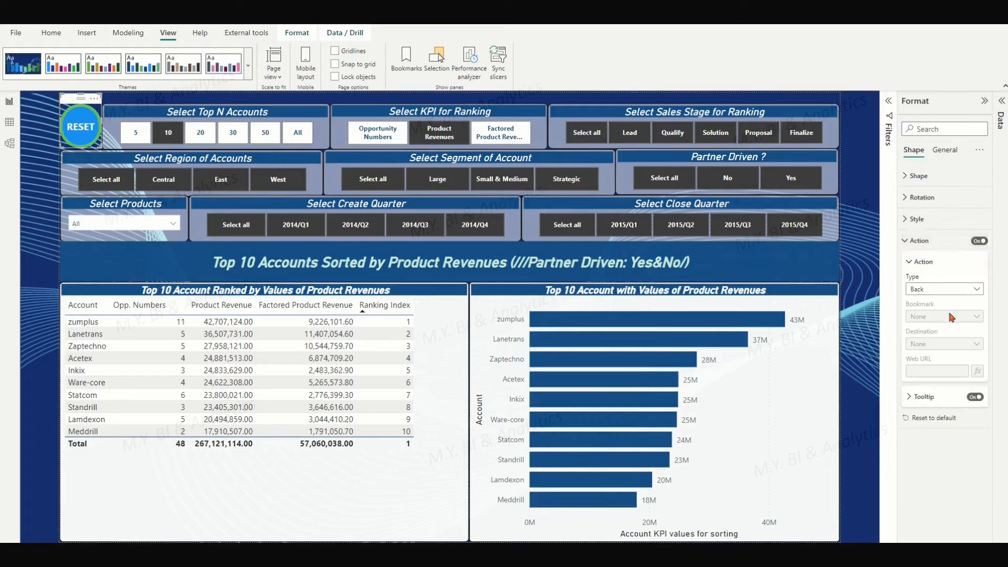
click(976, 289)
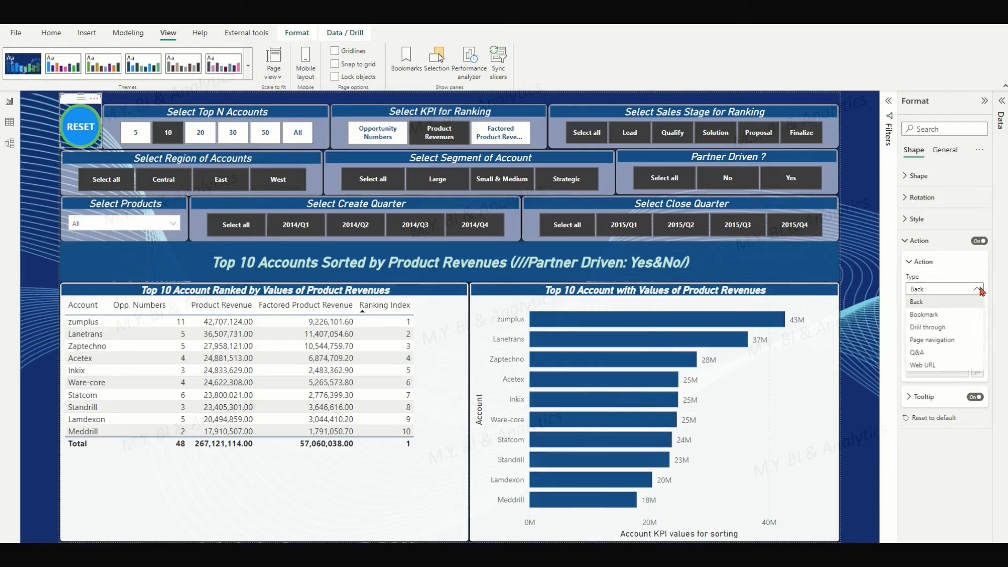
click(933, 318)
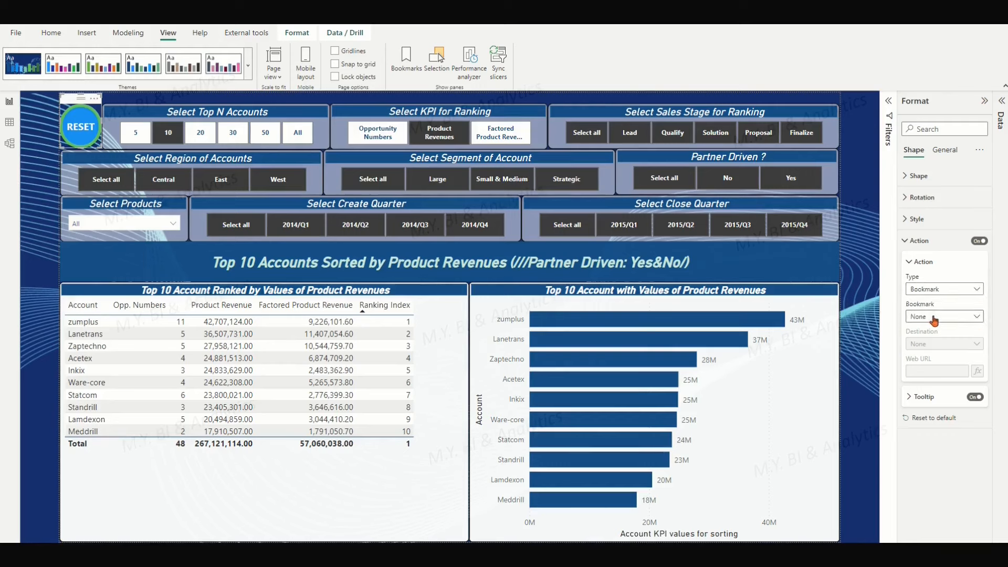
click(977, 318)
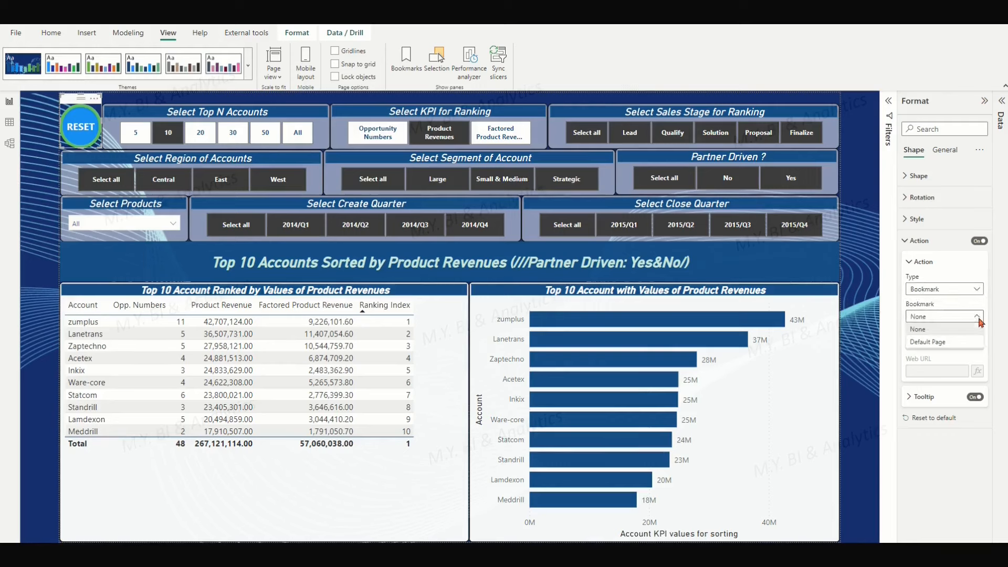
click(938, 342)
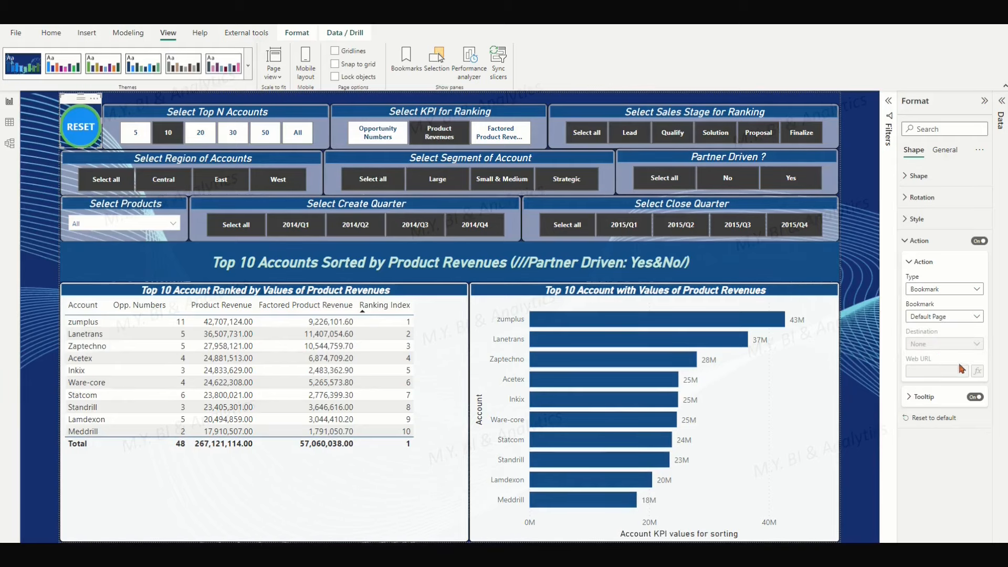
click(984, 101)
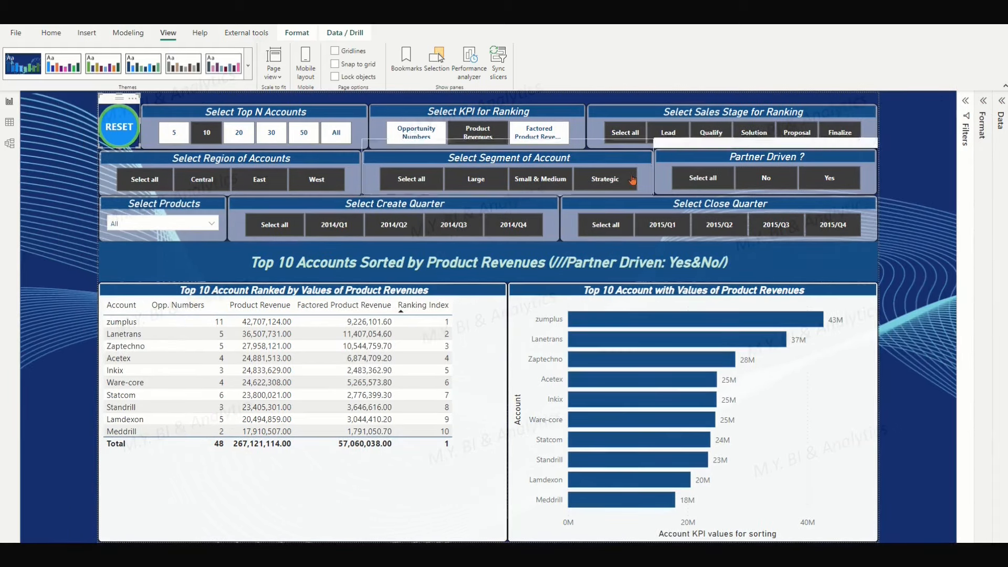
- Filter the report to Top 5, Factored Product Revenues, Lead, East, Small & Medium and Partner Driven Yes, and restore the defaults with RESET
click(174, 132)
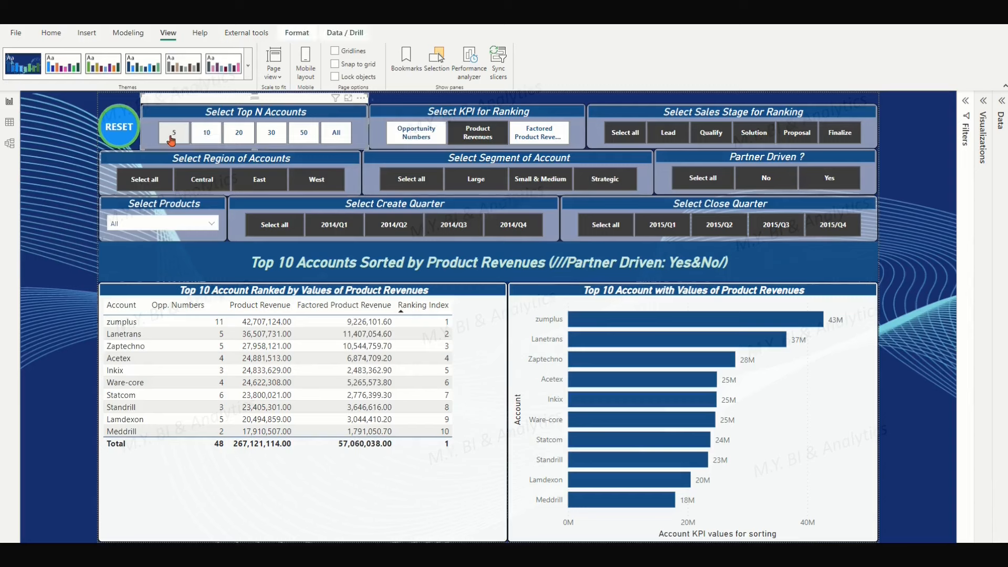
click(539, 132)
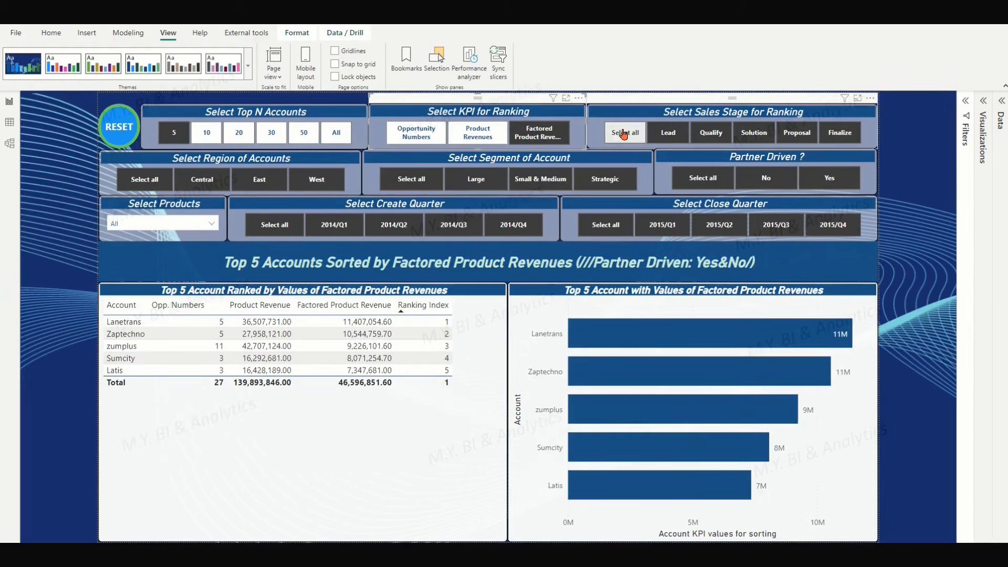
click(625, 133)
click(672, 134)
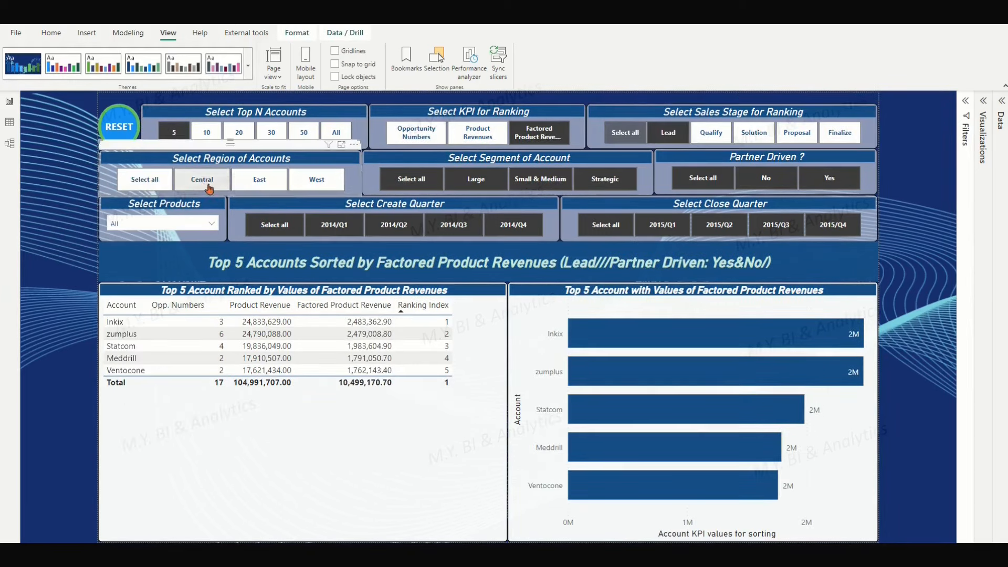
click(541, 179)
click(827, 180)
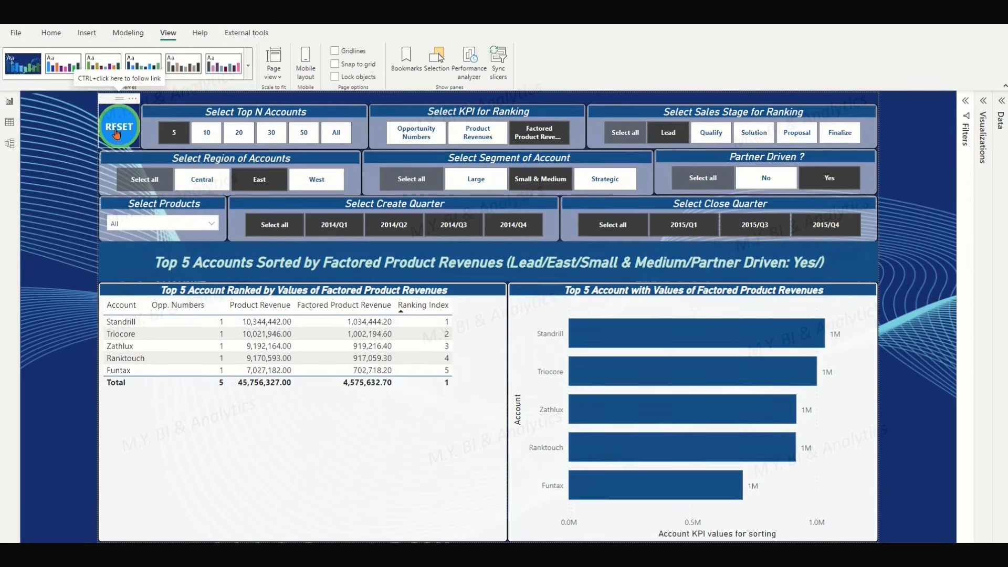
ctrl+click(117, 131)
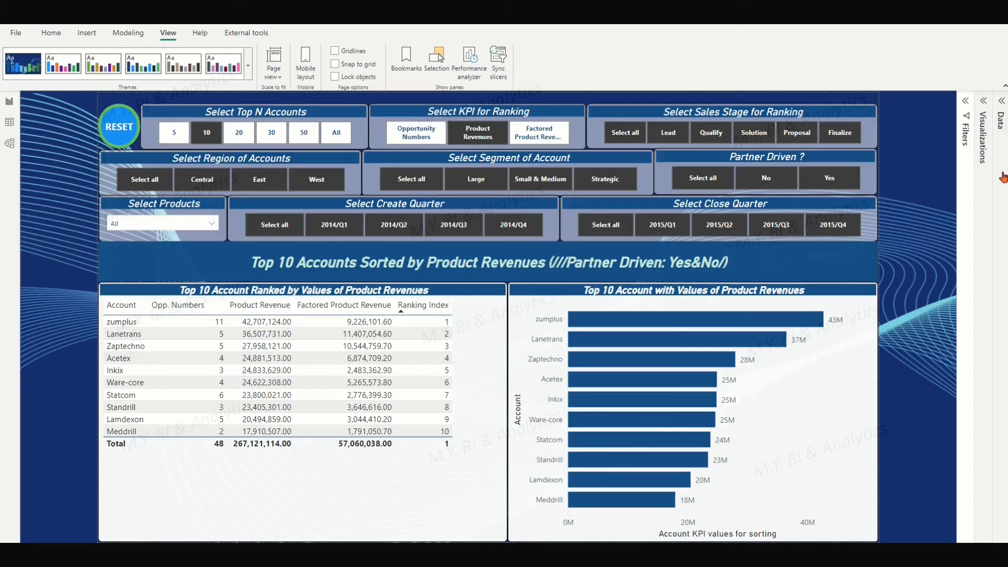
- Rank the top 5 accounts by Opportunity Numbers, and test RESET again to restore the default page
click(167, 138)
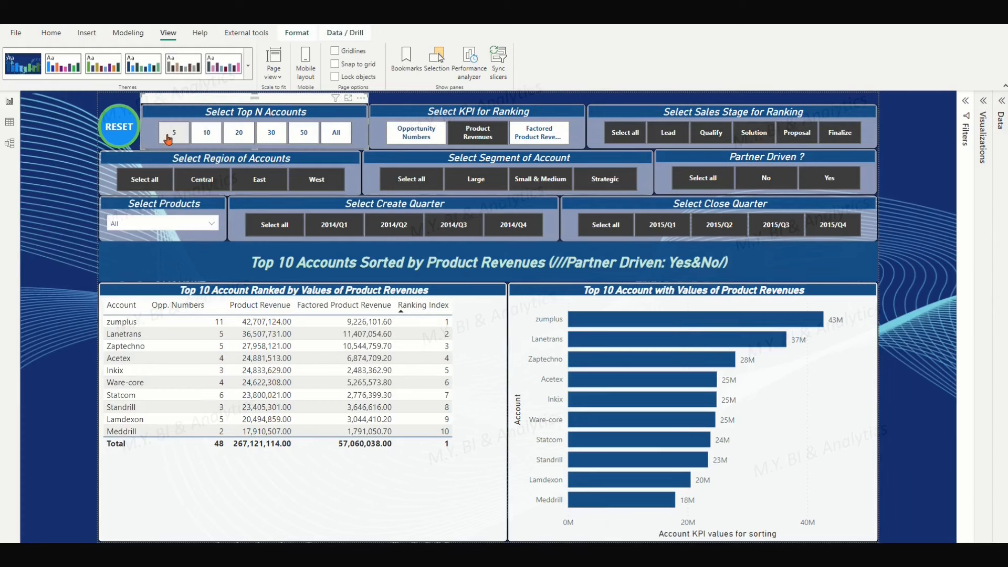
click(412, 139)
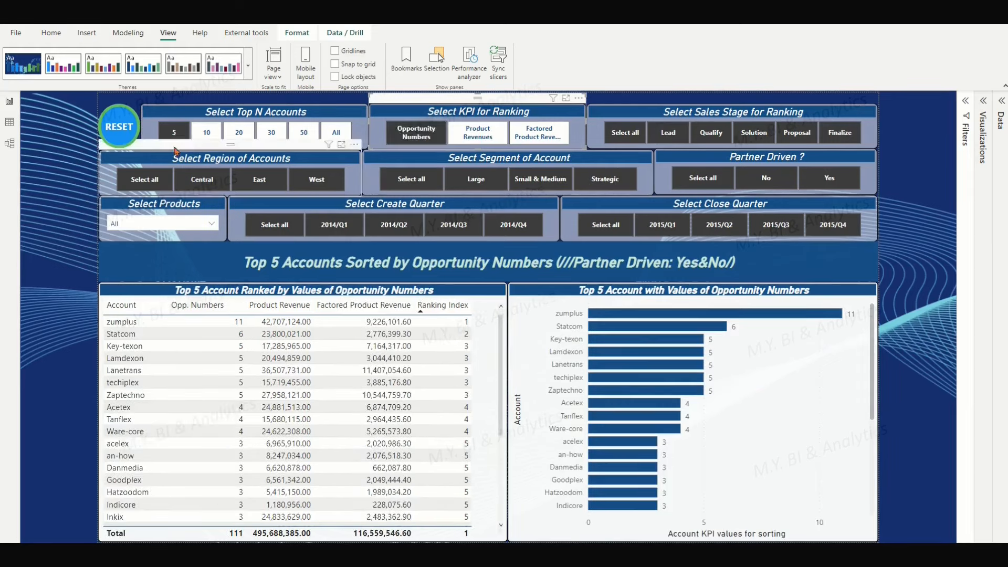
ctrl+click(115, 133)
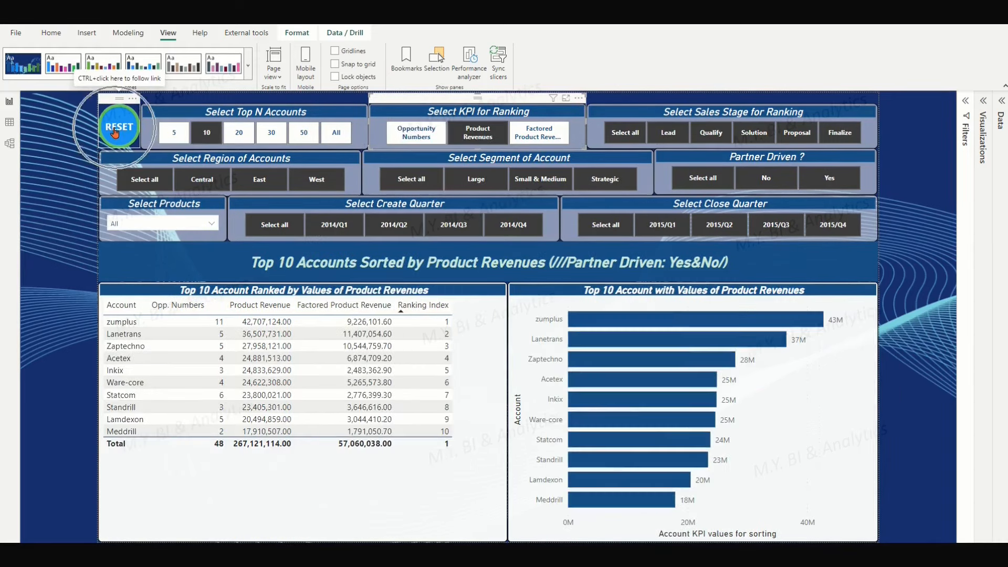